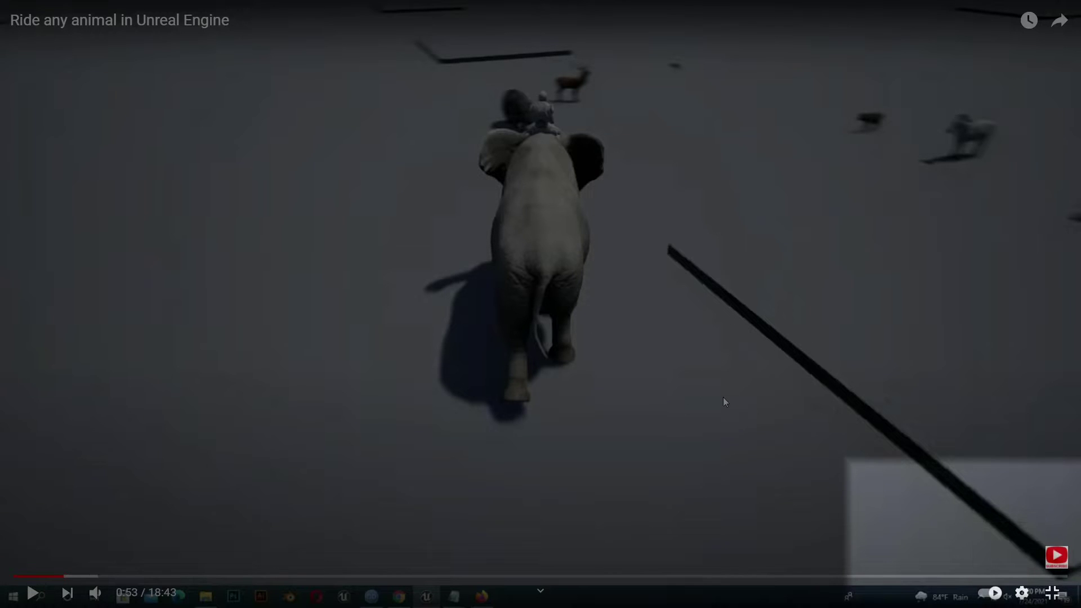
# Create a folder named Movies under Content and show it in File Explorer.
pyautogui.moveTo(1053, 558)
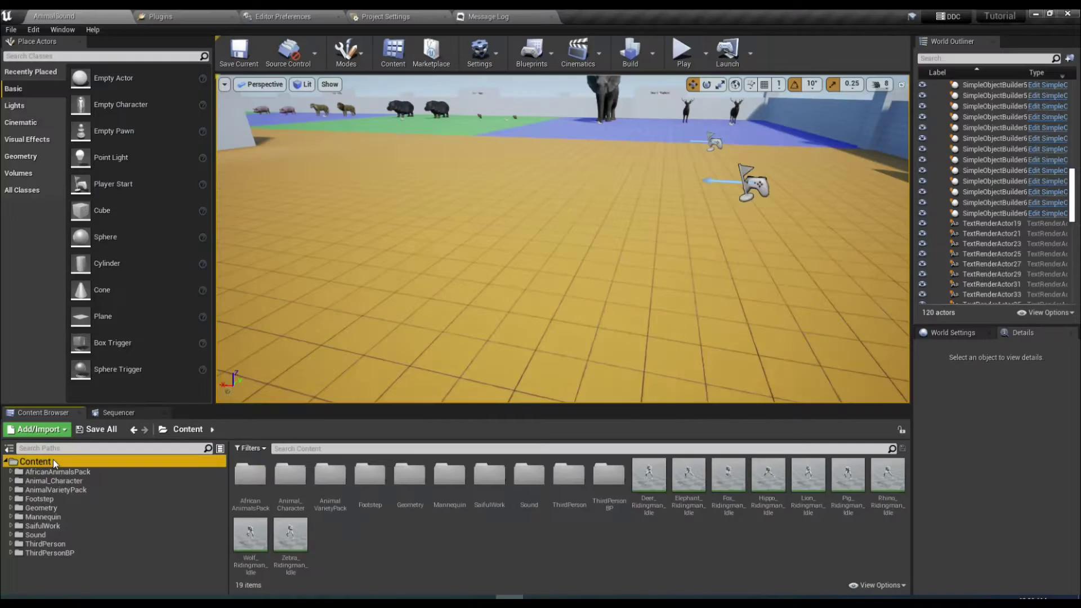
pyautogui.rightClick(53, 459)
pyautogui.click(125, 203)
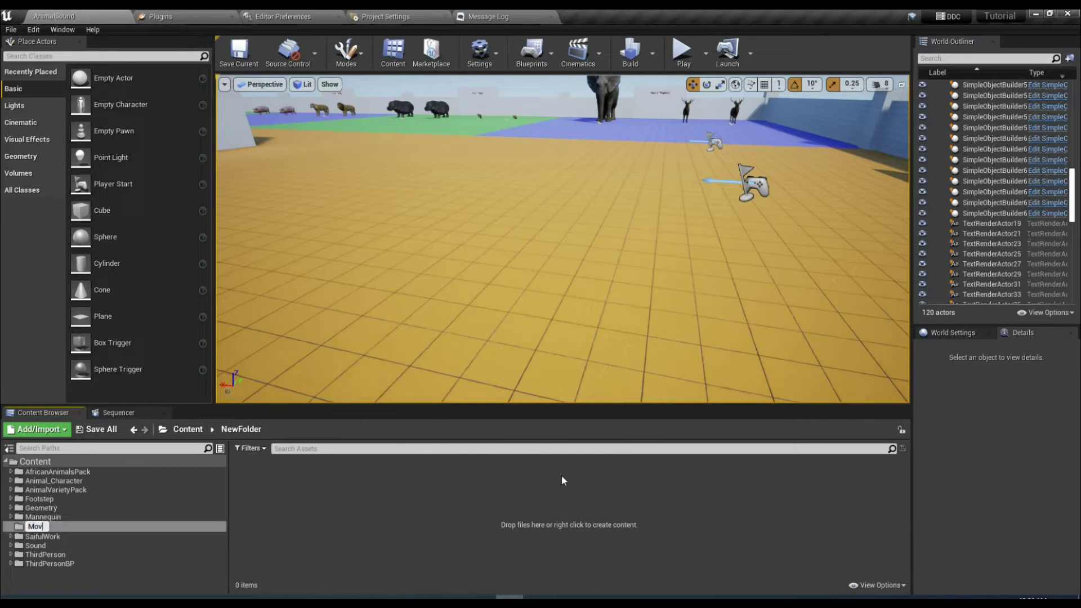
pyautogui.press('Return')
pyautogui.click(53, 525)
pyautogui.write('Movies')
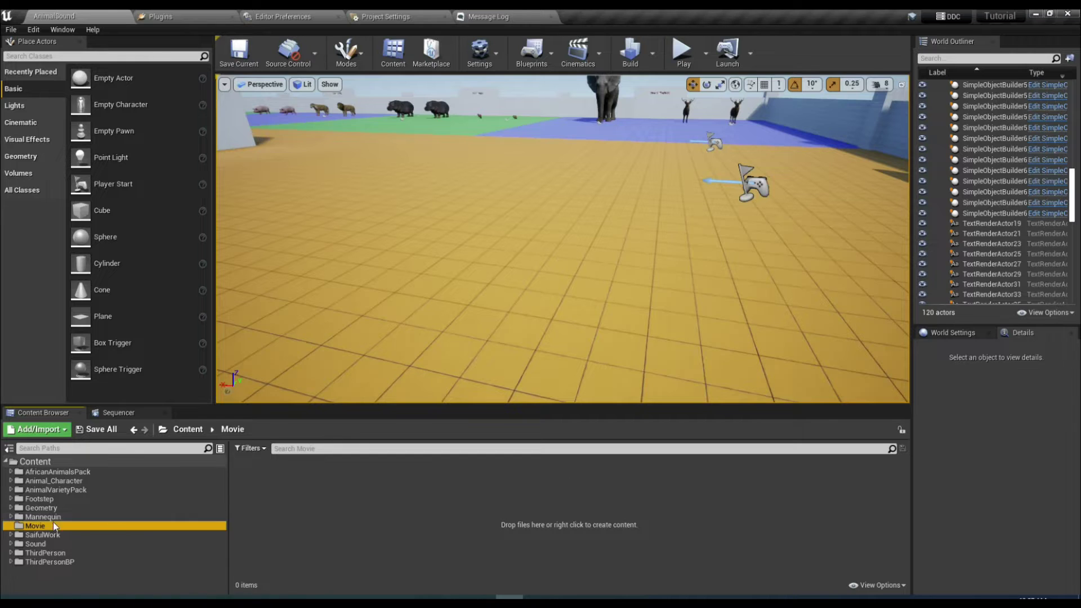
pyautogui.press('Return')
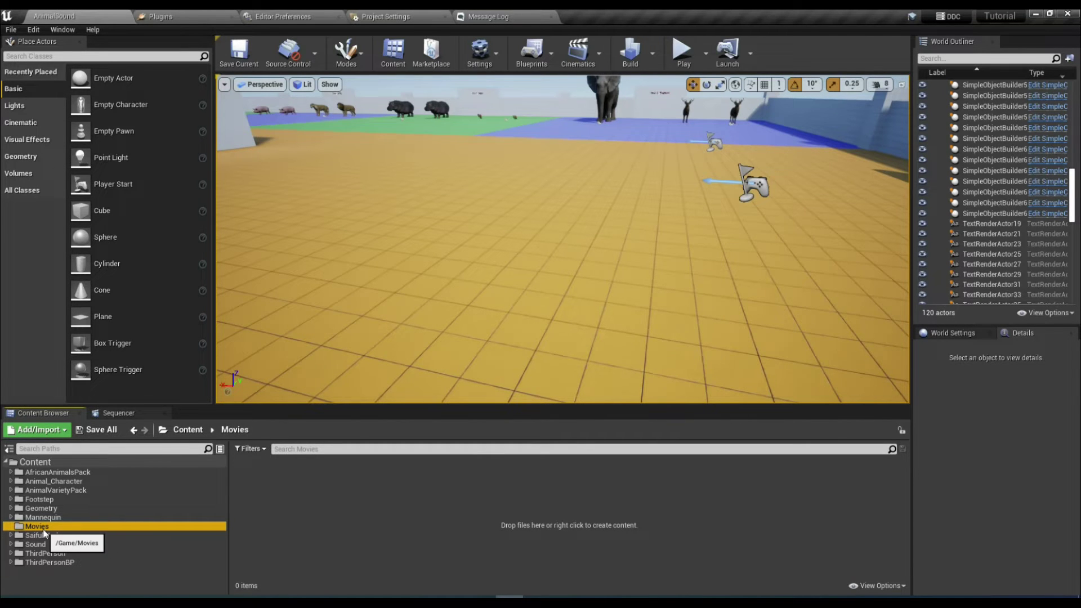
pyautogui.rightClick(44, 532)
pyautogui.click(68, 334)
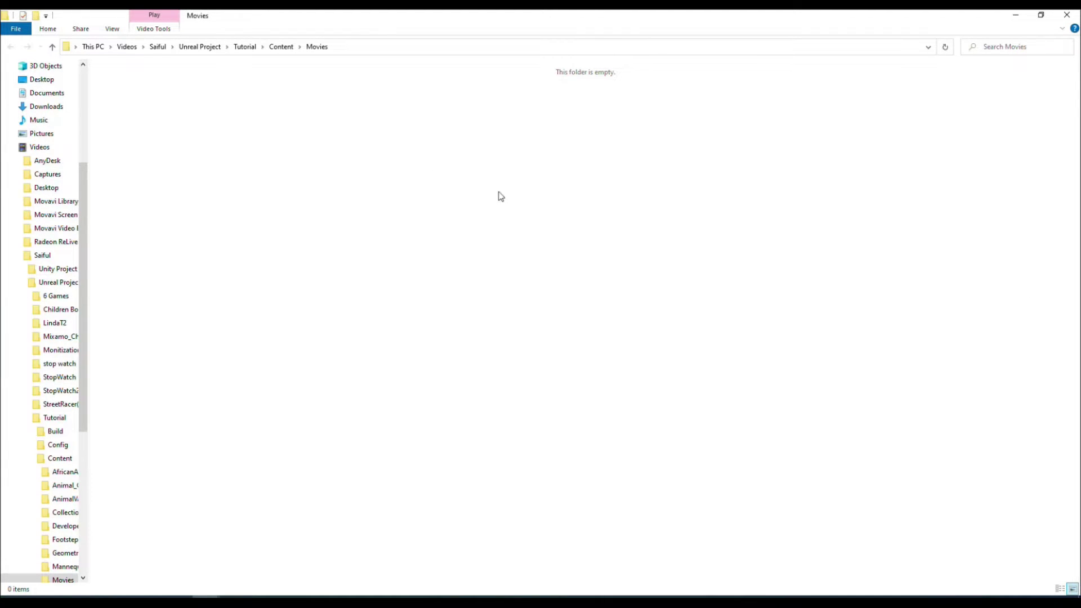
# Paste the Menu_Background video into the empty Movies folder.
pyautogui.rightClick(411, 166)
pyautogui.click(451, 257)
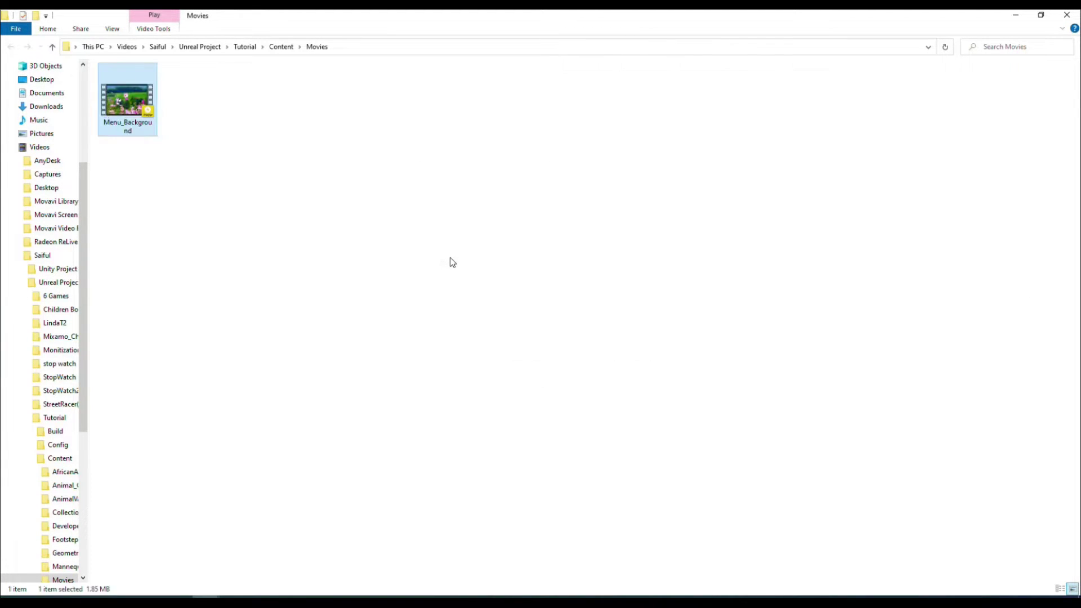
# Add an element to Startup Movies in the project's Movies settings.
pyautogui.click(509, 597)
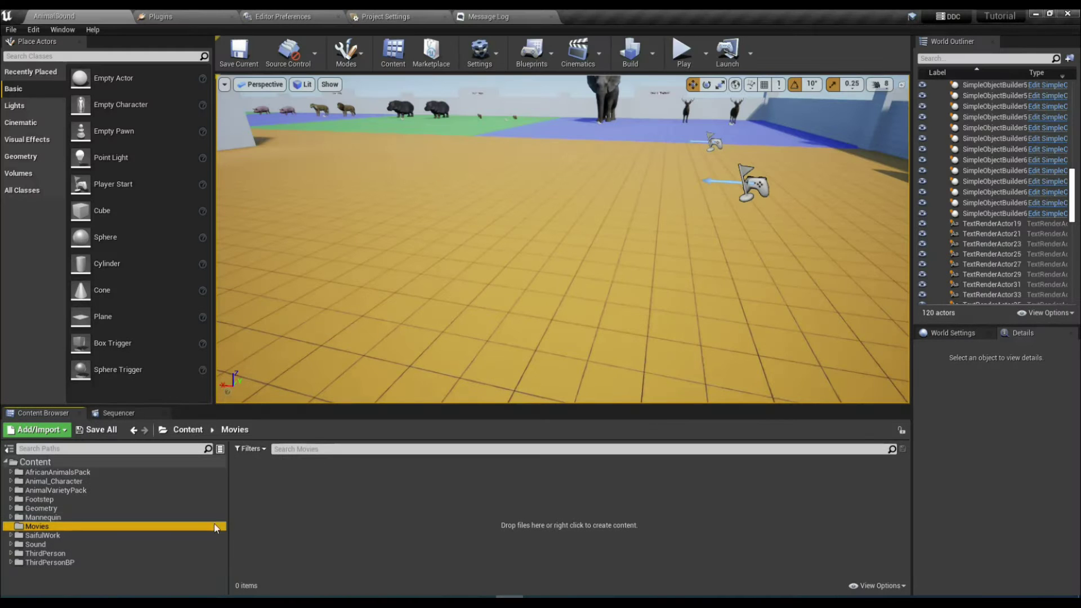
pyautogui.click(369, 17)
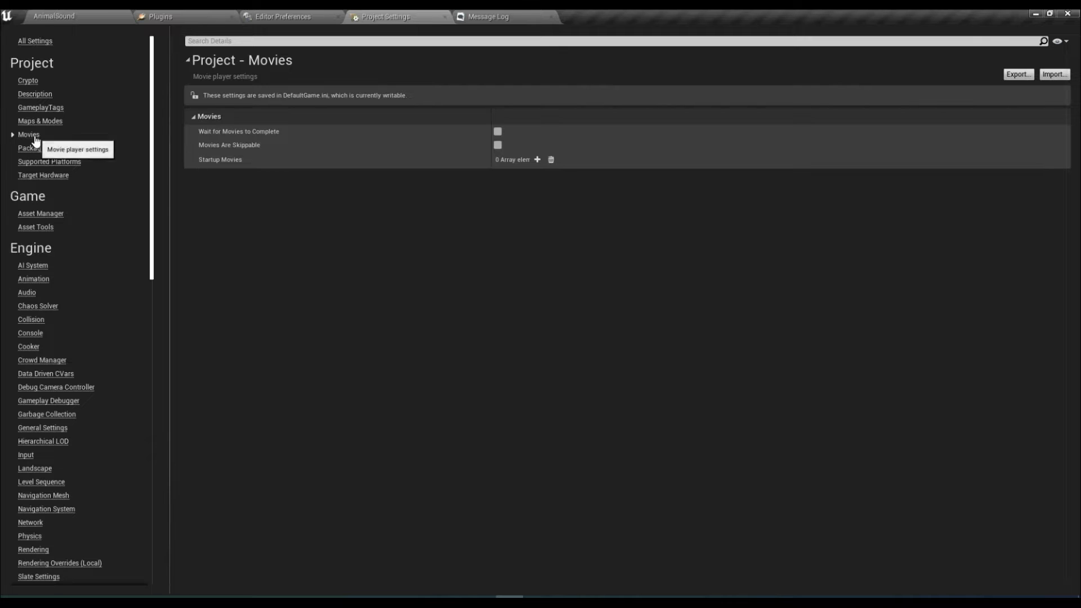
pyautogui.click(537, 160)
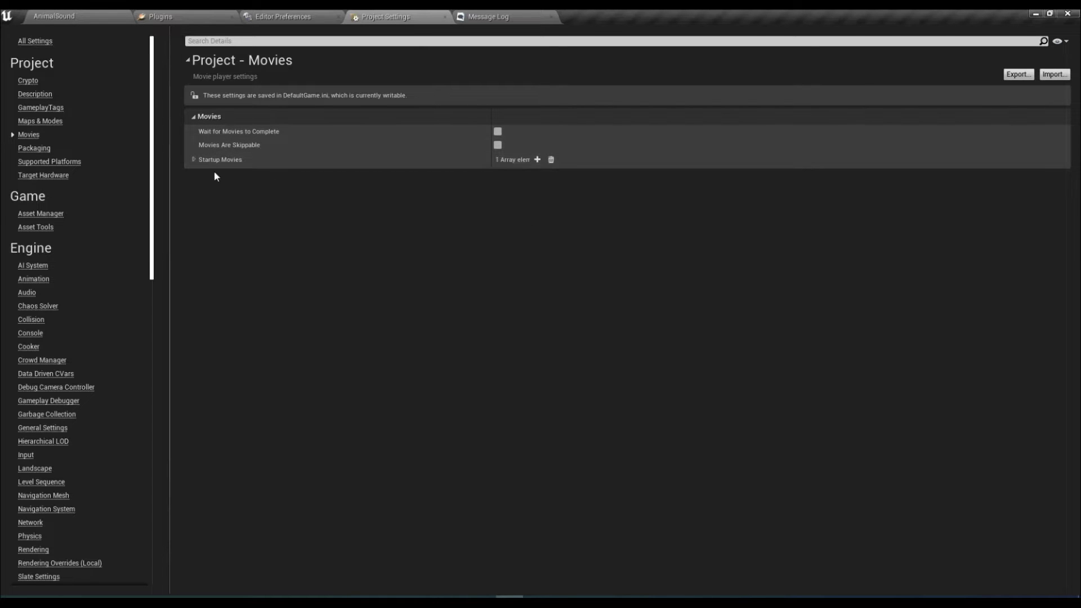
pyautogui.click(194, 160)
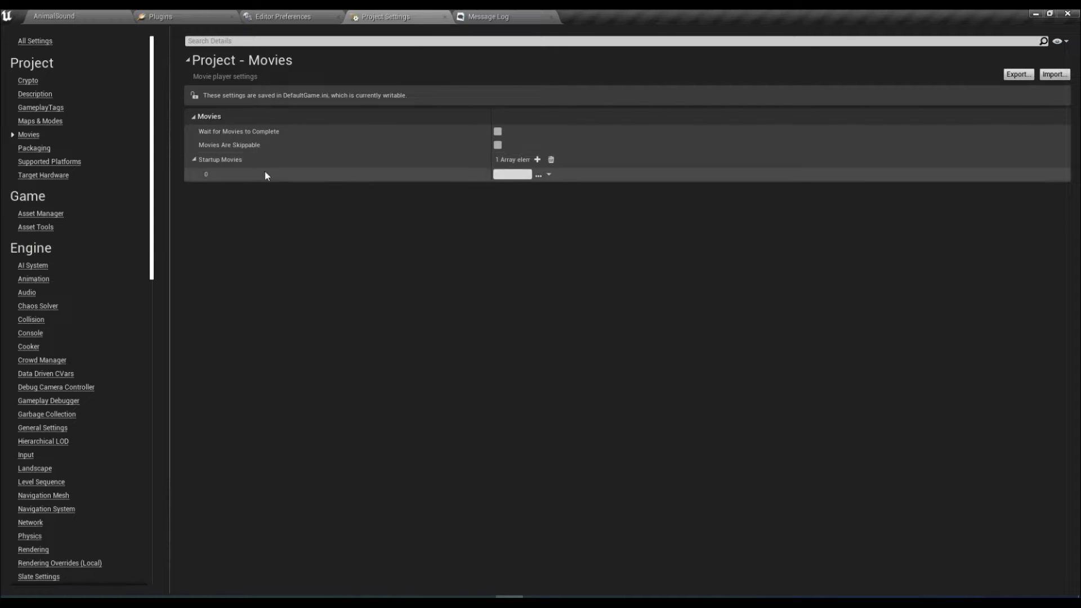
pyautogui.click(538, 176)
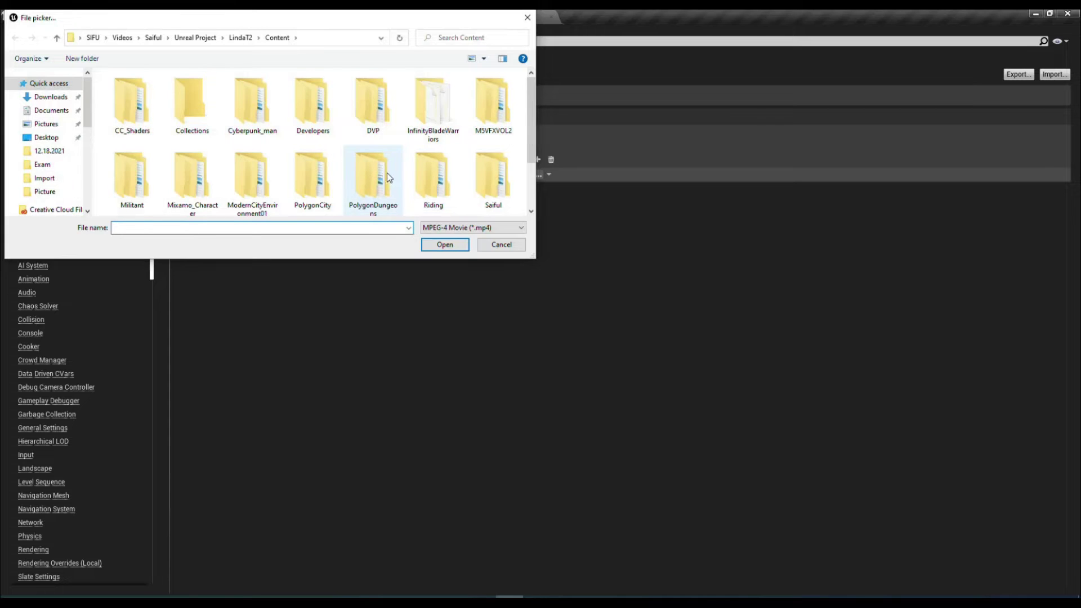
pyautogui.scroll(-1, 387, 173)
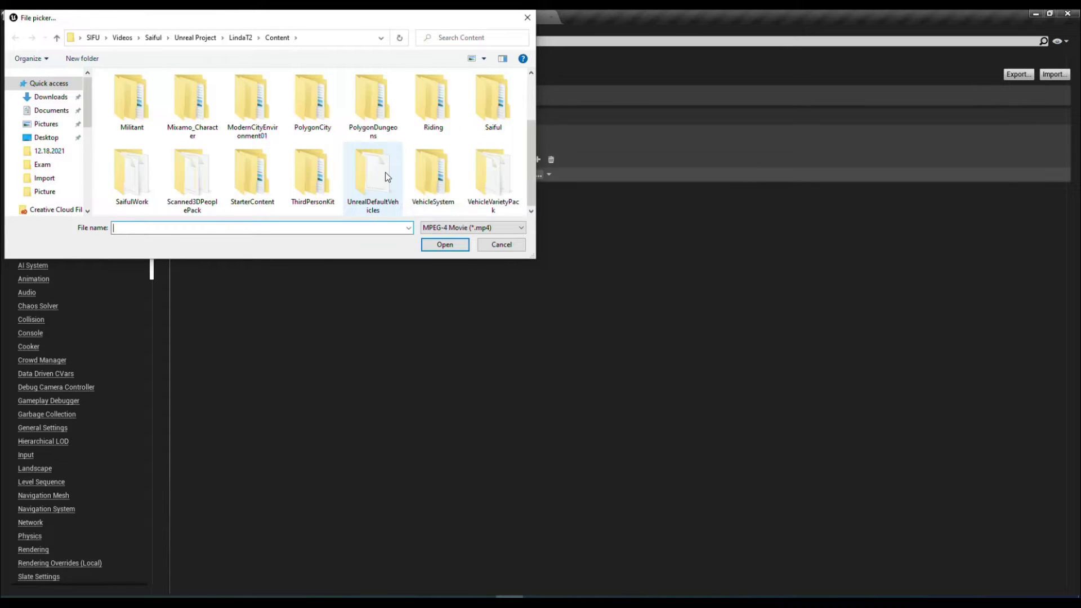
pyautogui.click(501, 245)
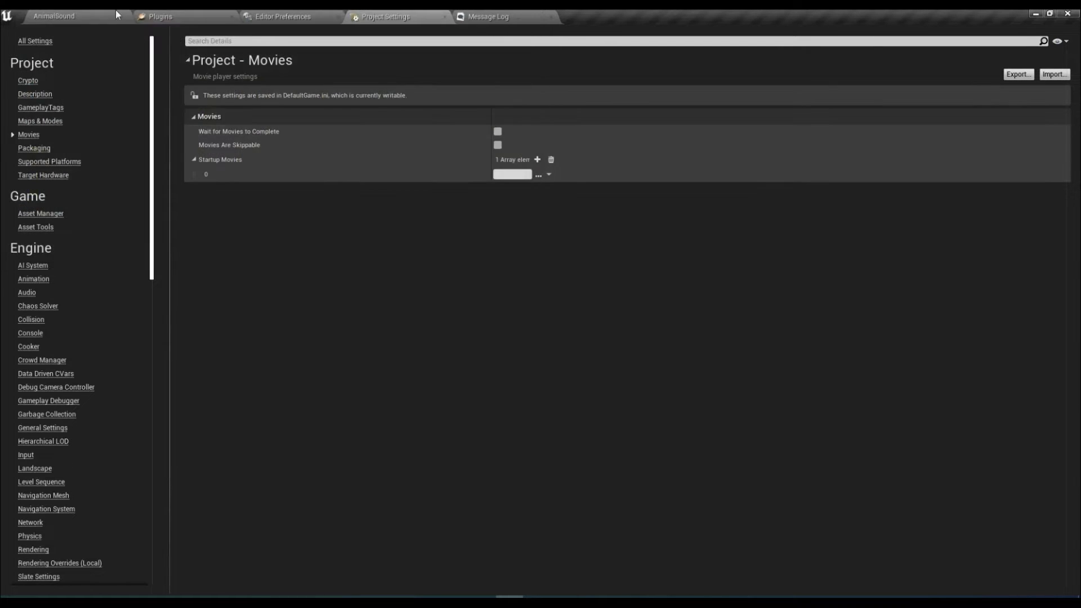
# Copy the project's Content folder path from File Explorer.
pyautogui.click(116, 16)
pyautogui.click(61, 464)
pyautogui.rightClick(62, 464)
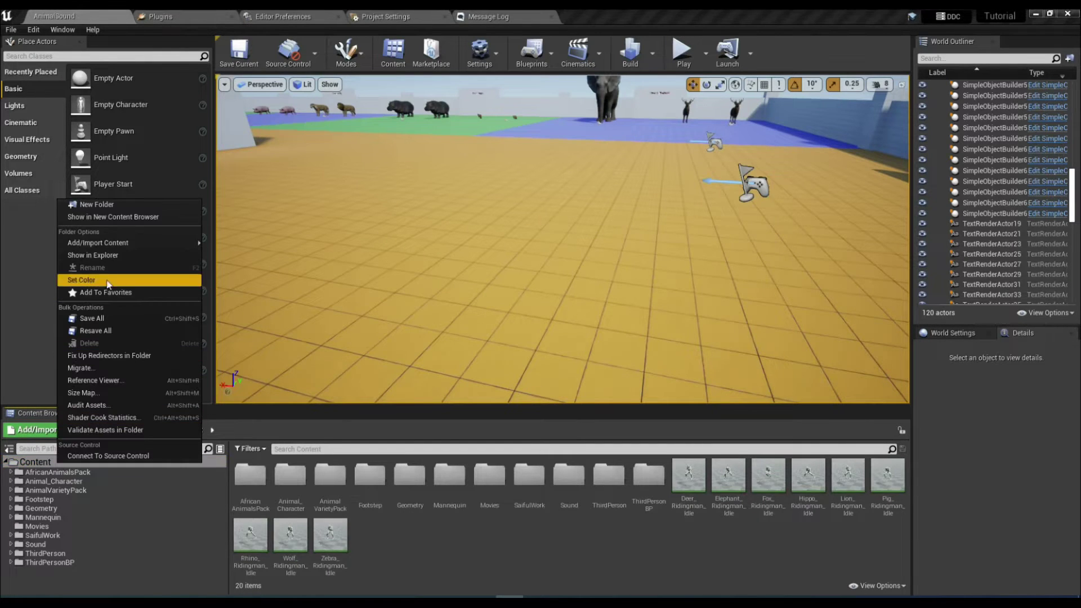
pyautogui.click(103, 259)
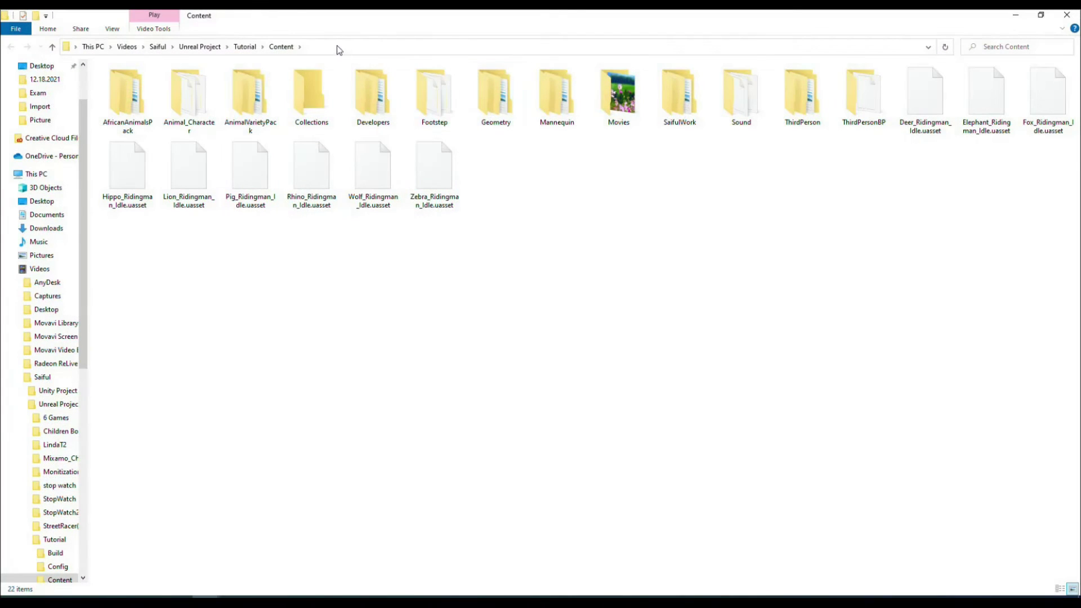
pyautogui.click(336, 47)
pyautogui.rightClick(336, 47)
pyautogui.click(364, 81)
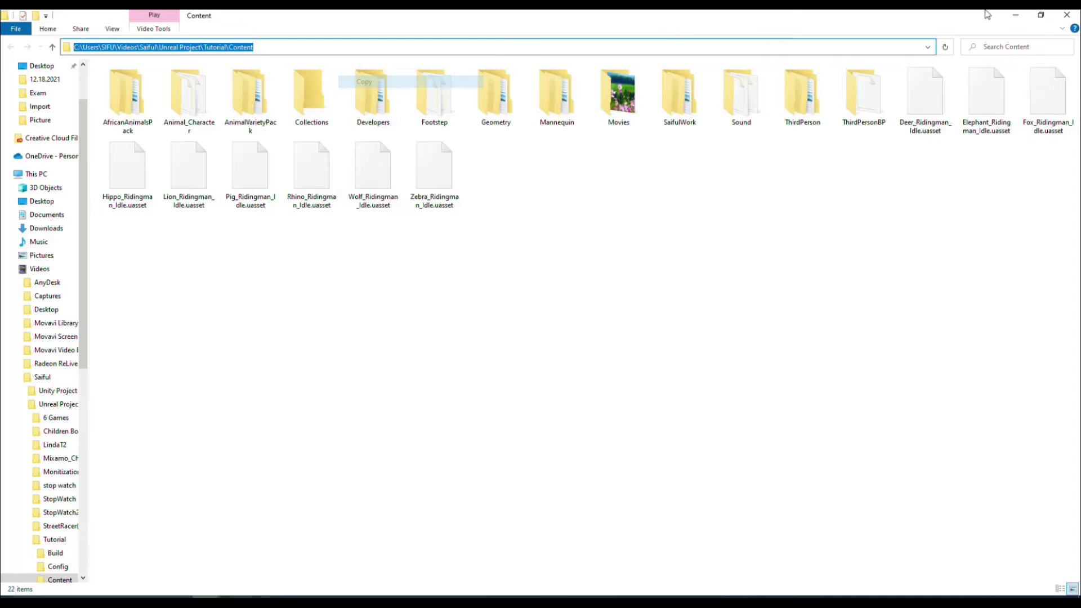
pyautogui.click(1066, 15)
# Set Startup Movies entry 0 to Menu_Background from Content/Movies using the pasted path.
pyautogui.click(388, 15)
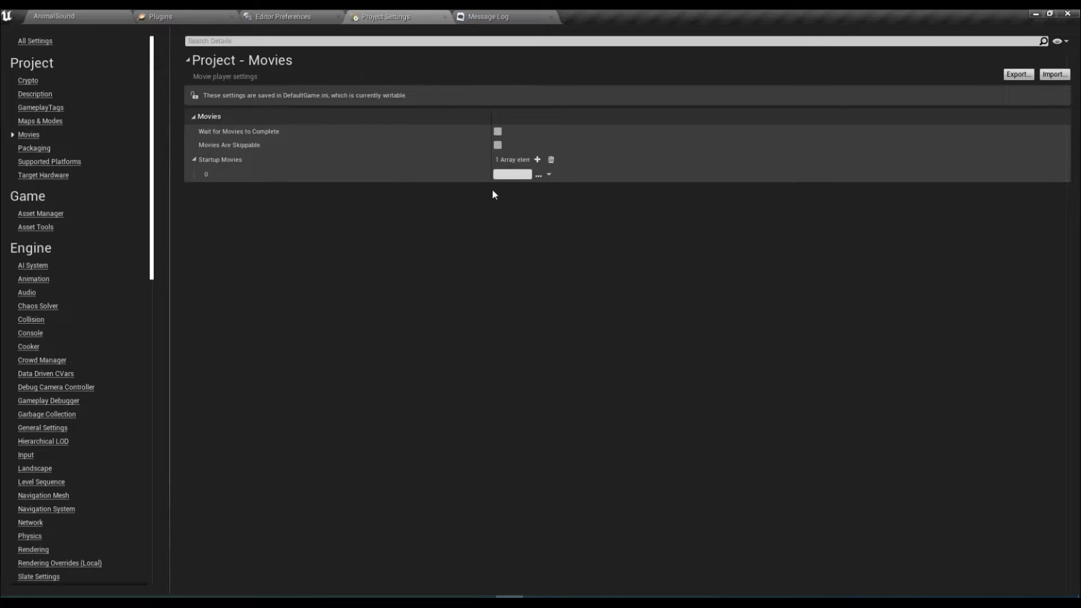
pyautogui.click(541, 174)
pyautogui.click(320, 37)
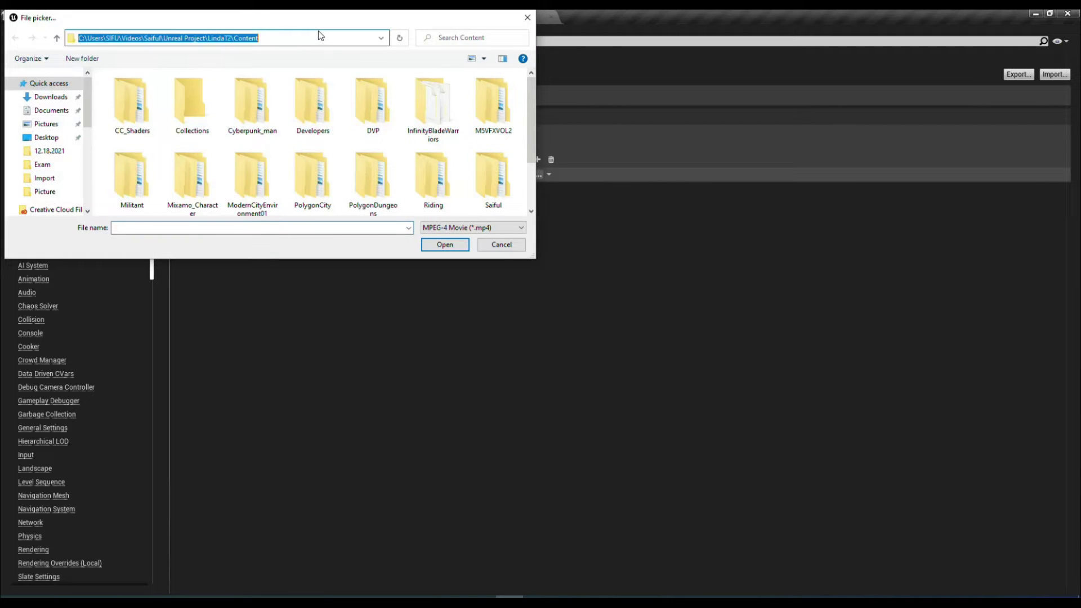
pyautogui.hotkey('ctrl', 'v')
pyautogui.press('Return')
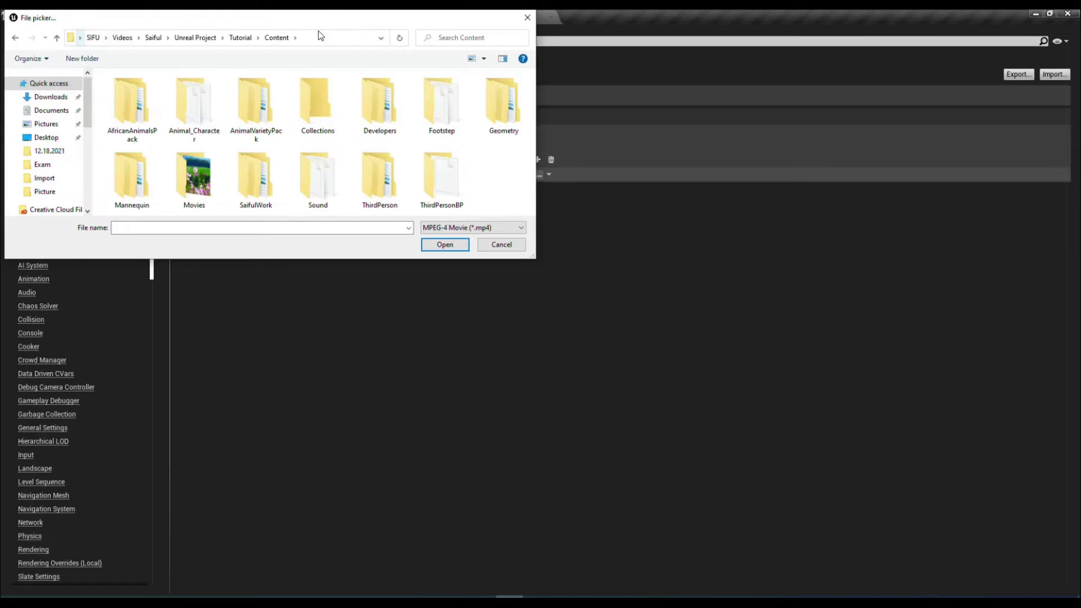
pyautogui.doubleClick(184, 186)
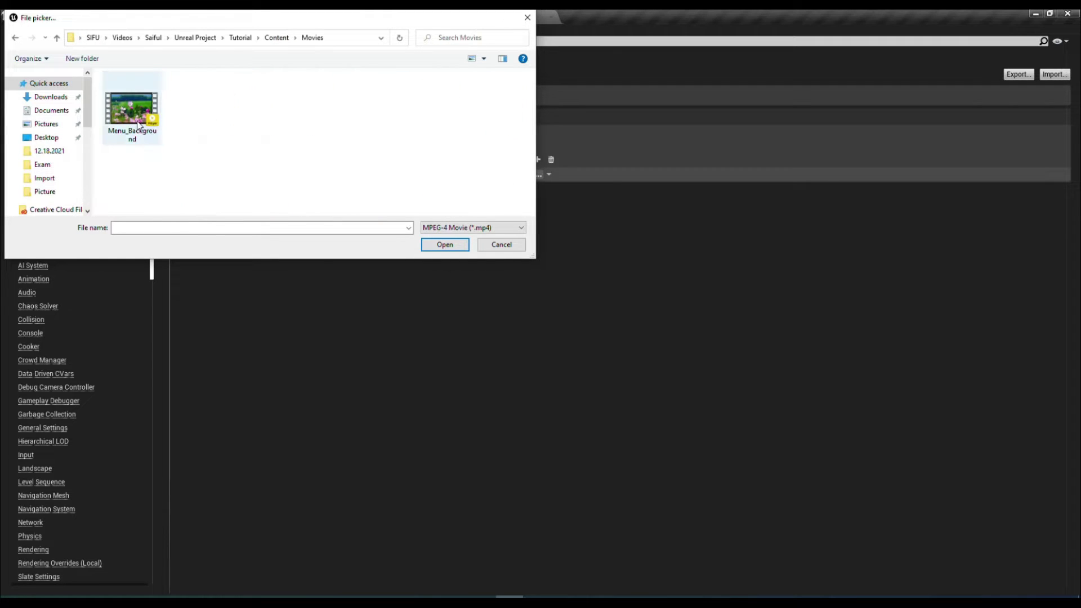
pyautogui.click(131, 110)
pyautogui.click(447, 244)
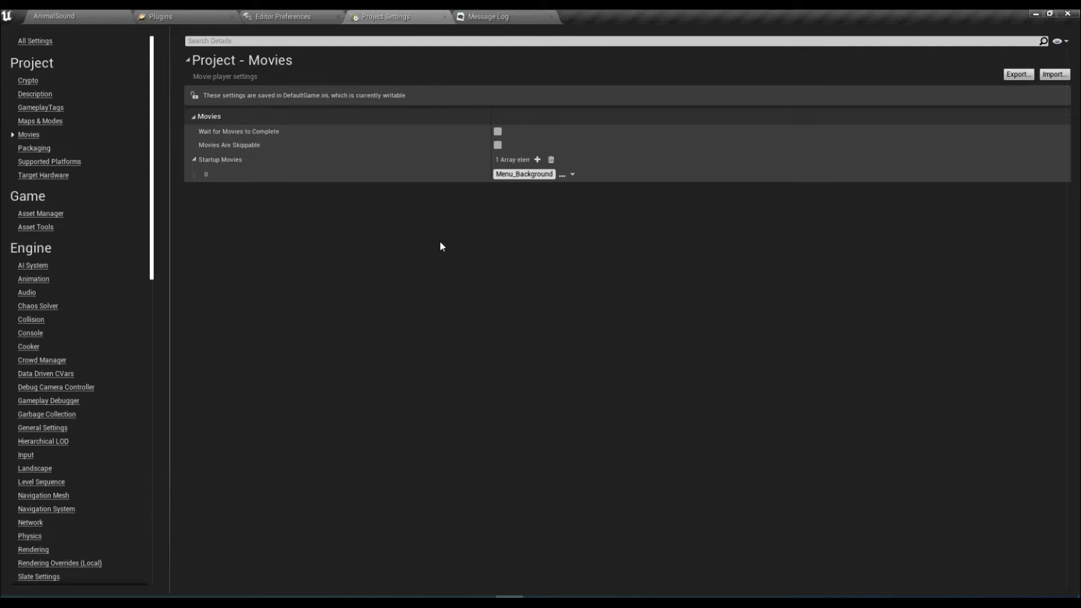
pyautogui.click(85, 15)
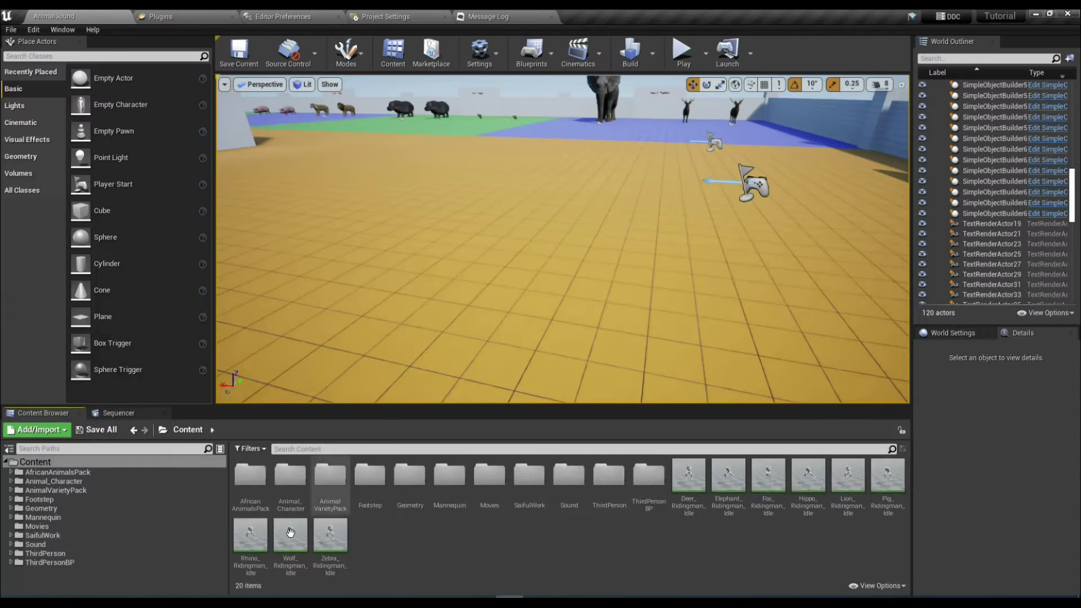
# Create a Background folder inside Movies.
pyautogui.click(100, 531)
pyautogui.rightClick(99, 528)
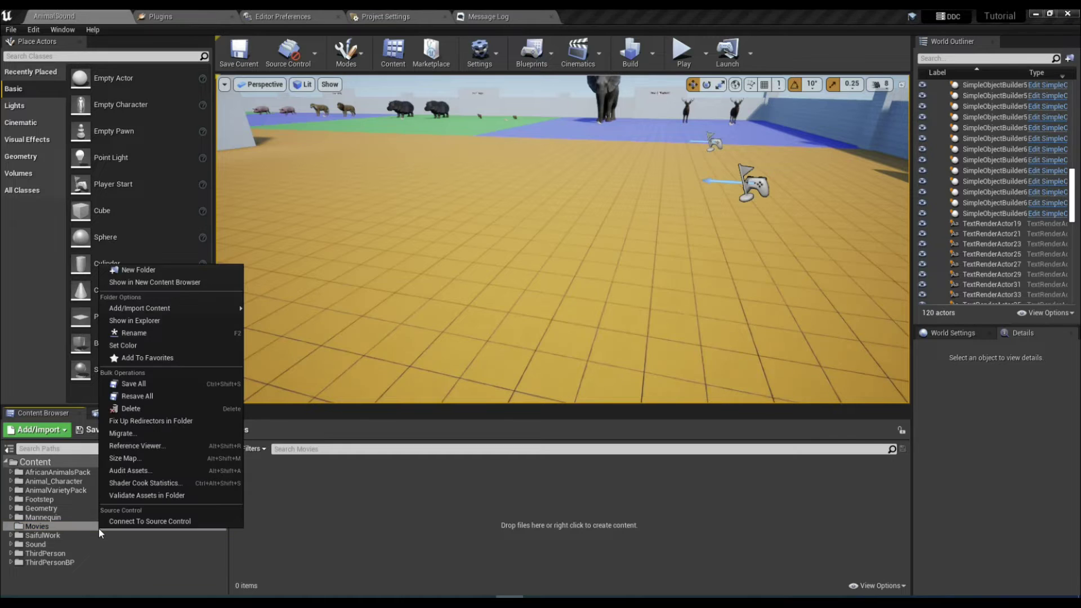
pyautogui.click(138, 271)
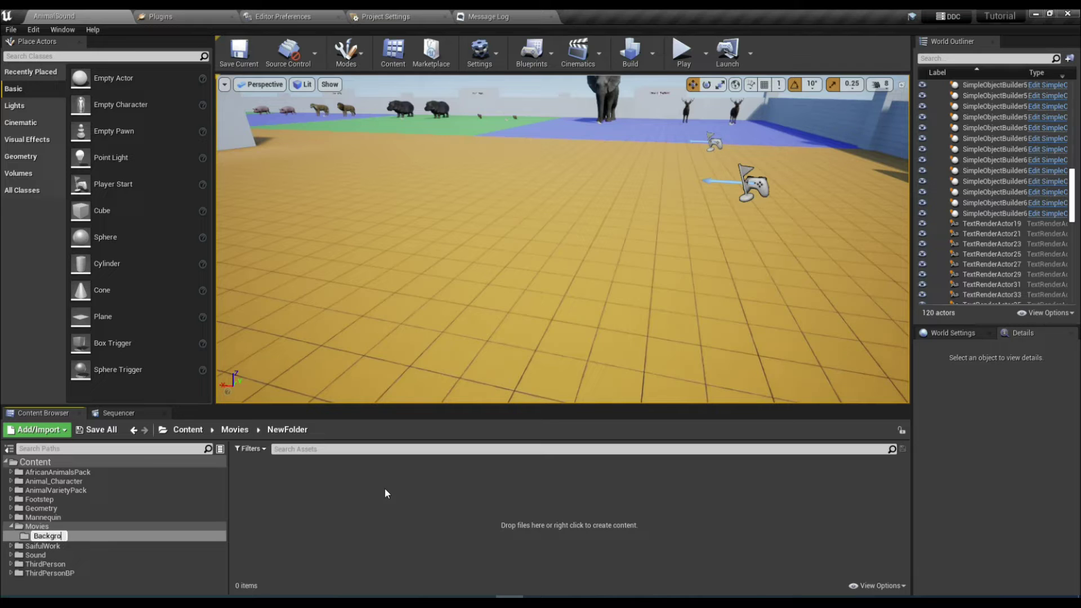
pyautogui.press('Return')
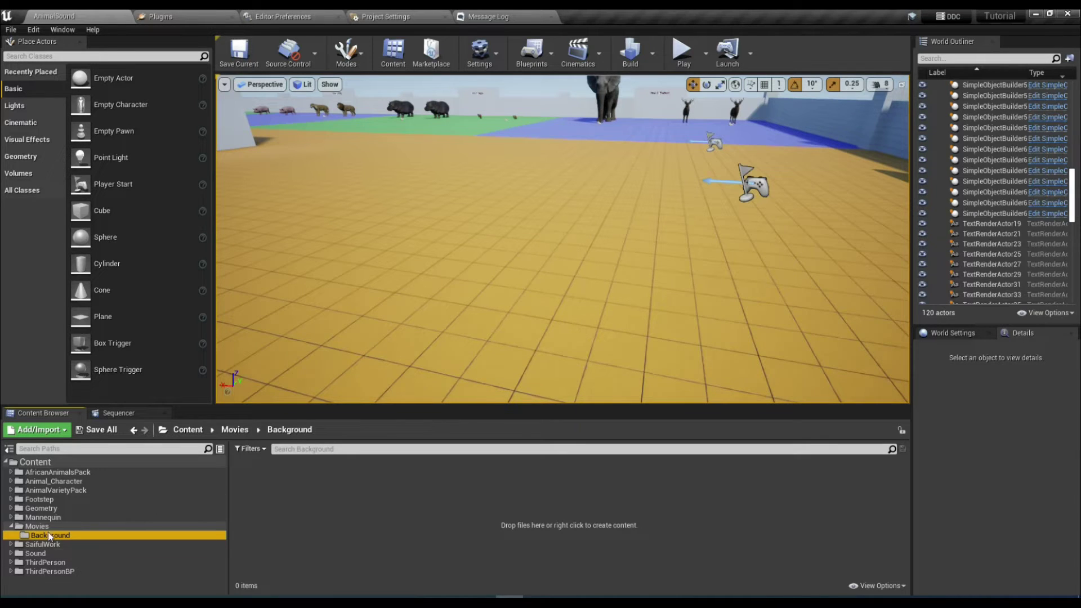
# Create a File Media Source named Menu_FileMediaSource in Background.
pyautogui.click(266, 507)
pyautogui.rightClick(265, 507)
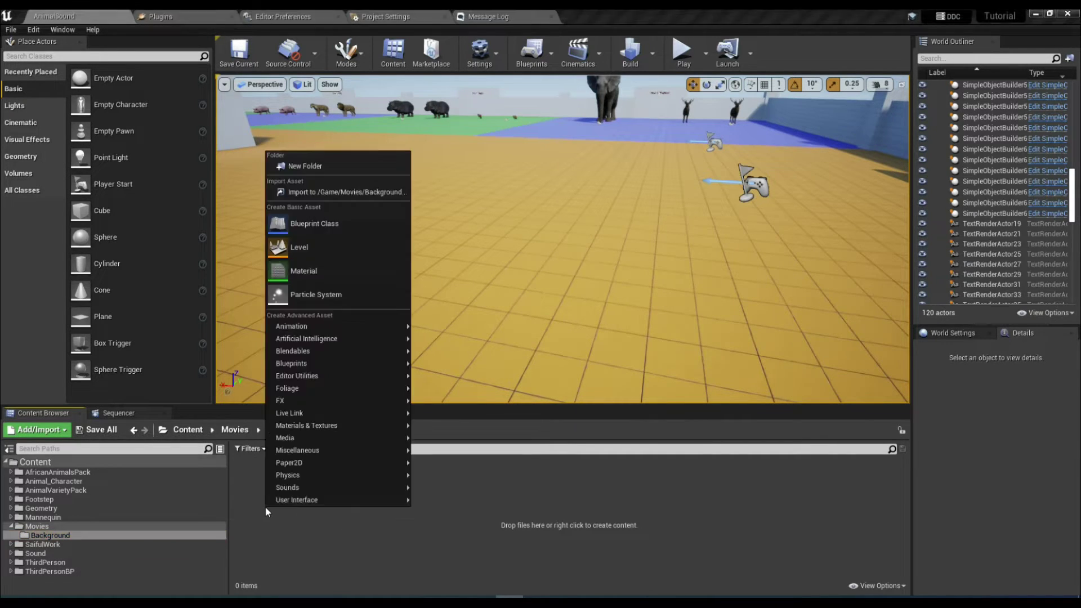
pyautogui.moveTo(336, 451)
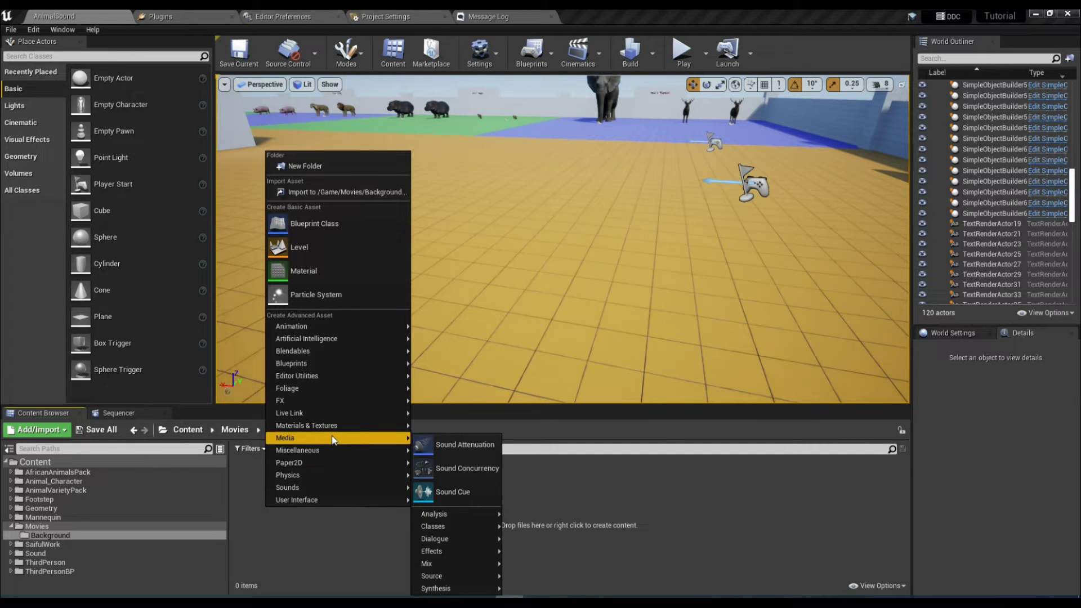
pyautogui.click(460, 441)
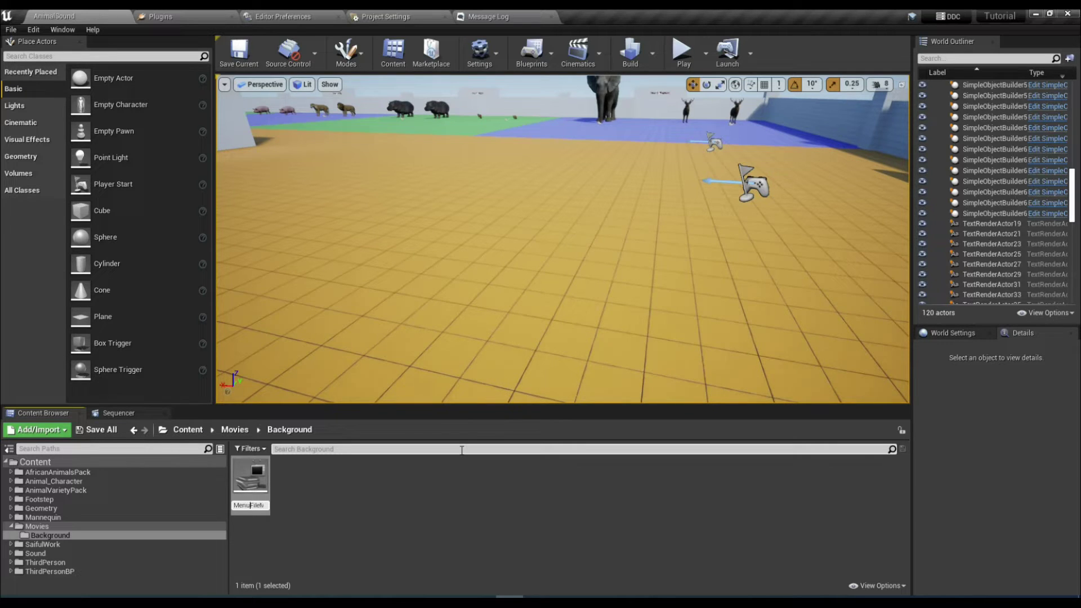
pyautogui.write('Menu_')
pyautogui.press('Return')
# Set Menu_FileMediaSource's file path to ./Movies/Menu_Background.mp4.
pyautogui.doubleClick(251, 486)
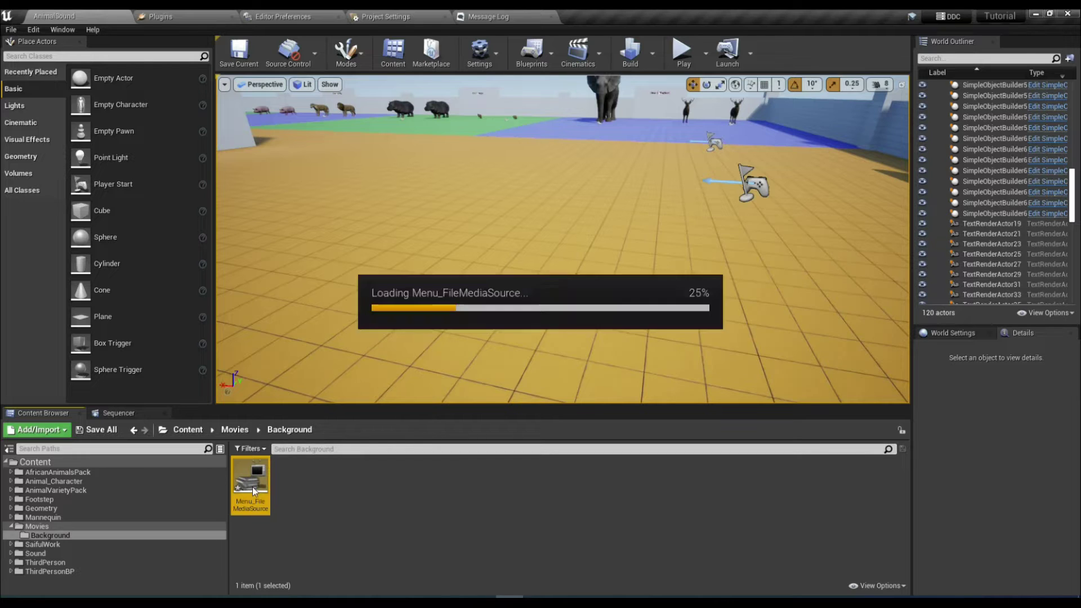
pyautogui.moveTo(488, 290); pyautogui.dragTo(579, 16)
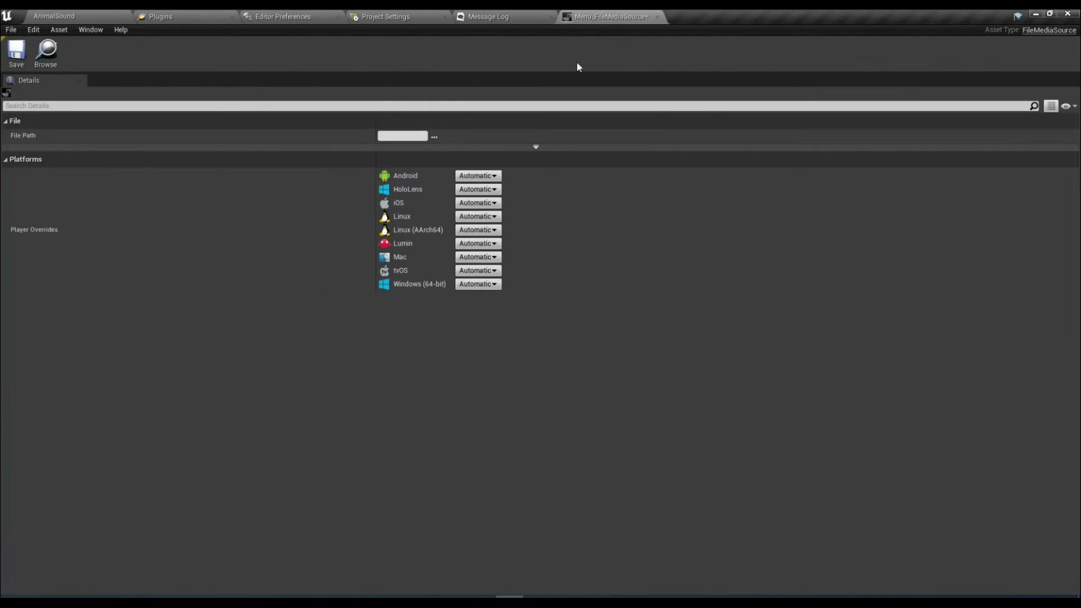
pyautogui.click(435, 136)
pyautogui.click(194, 109)
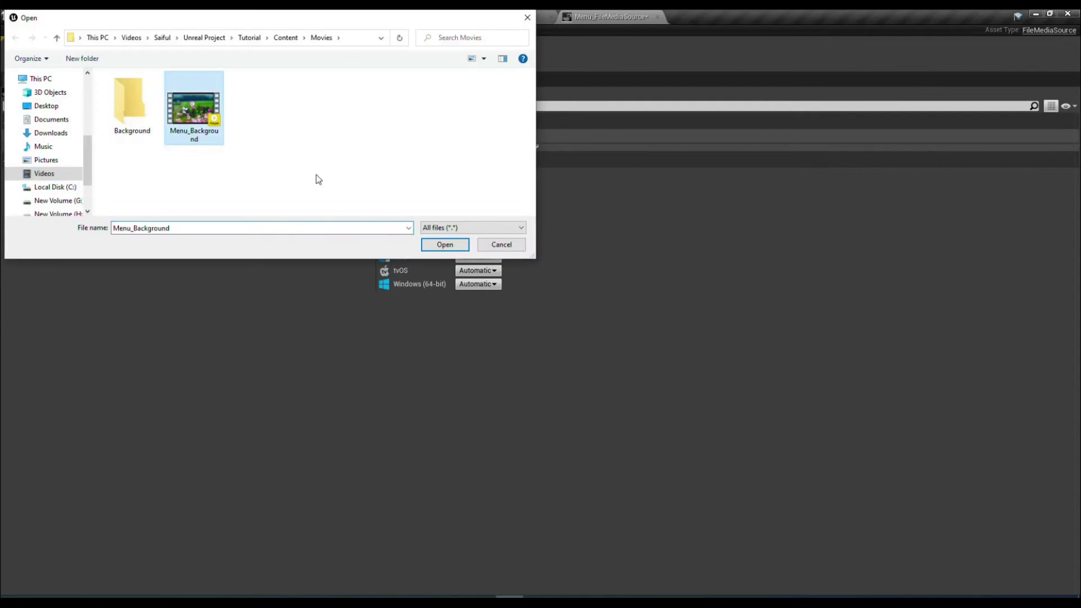
pyautogui.click(443, 248)
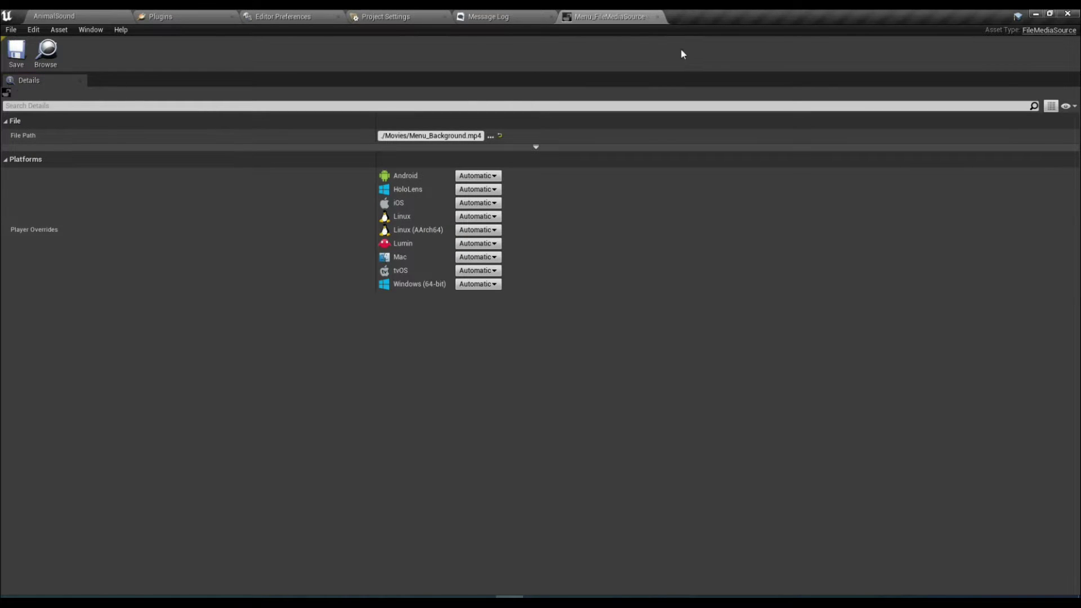
pyautogui.click(656, 17)
pyautogui.click(96, 22)
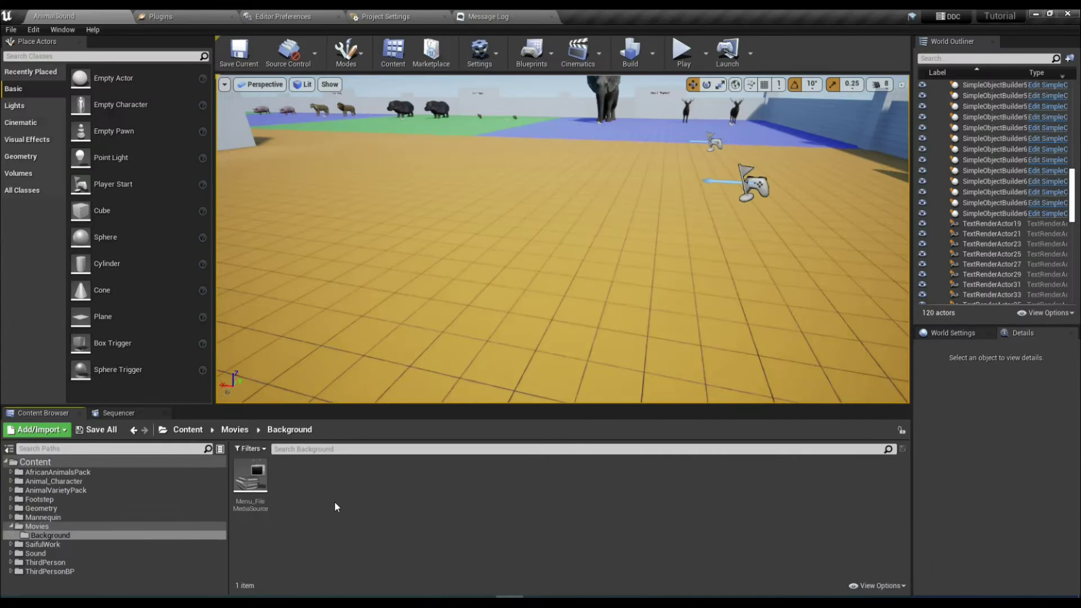
# Create a media player with a video texture, name it Menu_MediaPlayer, and save all.
pyautogui.rightClick(322, 494)
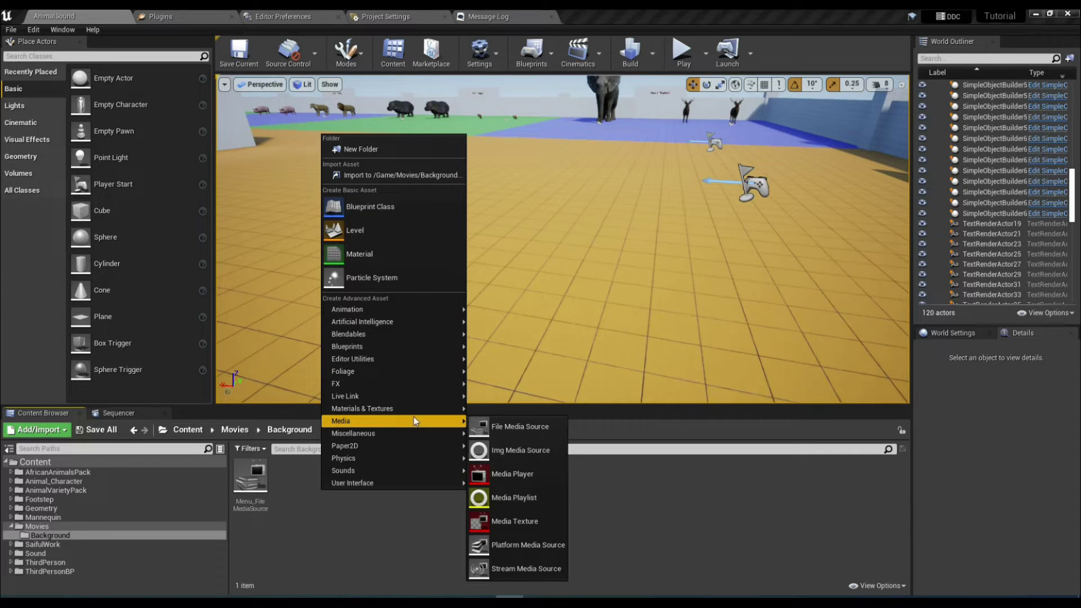
pyautogui.click(514, 474)
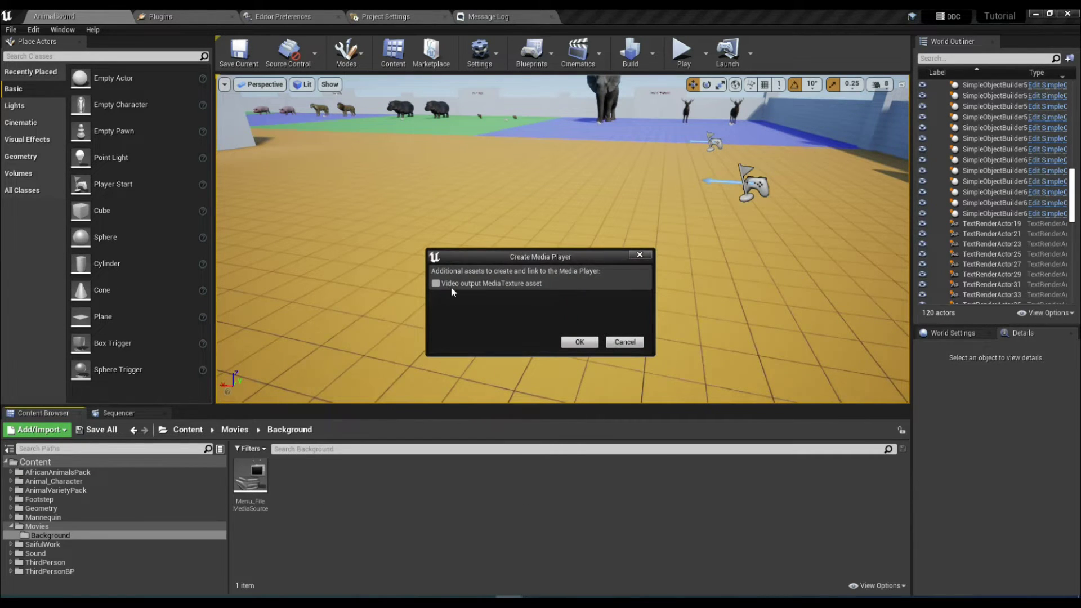
pyautogui.click(580, 342)
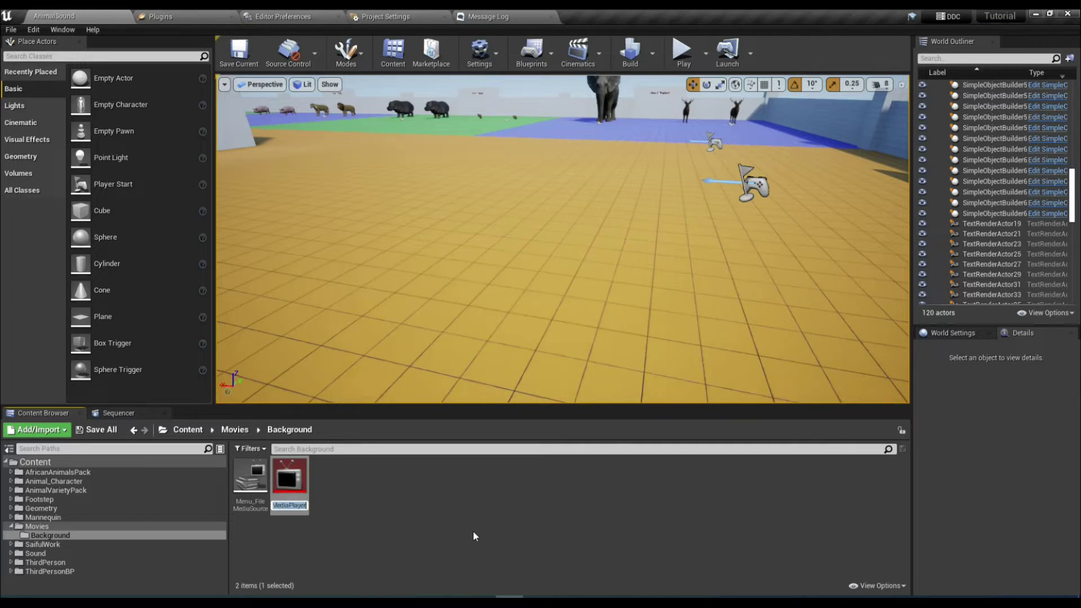
pyautogui.press('Home')
pyautogui.press('Delete')
pyautogui.press('Delete')
pyautogui.press('Delete')
pyautogui.write('Menu')
pyautogui.press('Return')
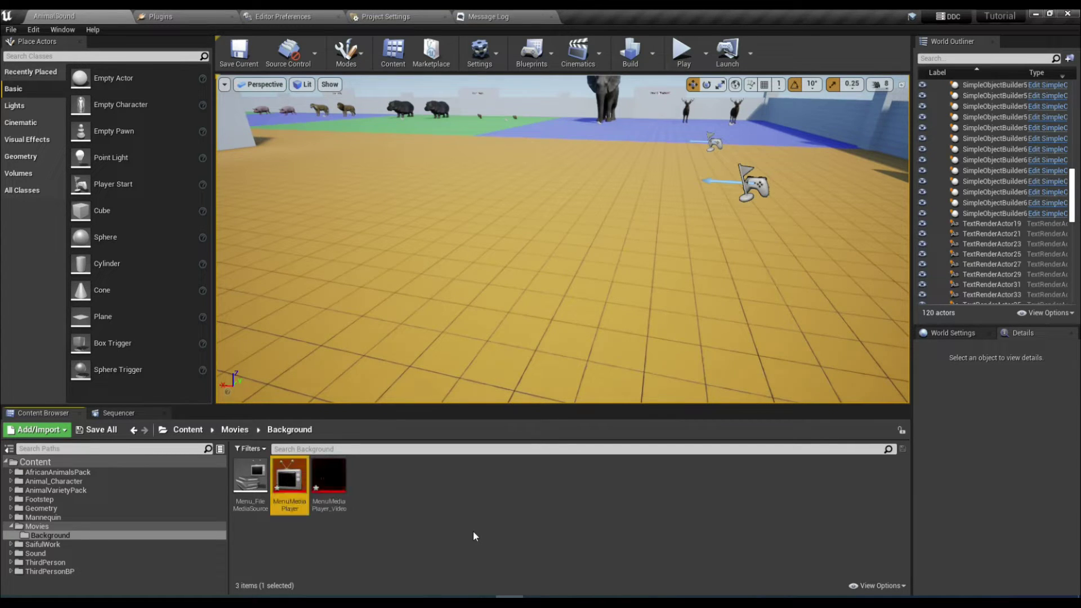
pyautogui.click(288, 510)
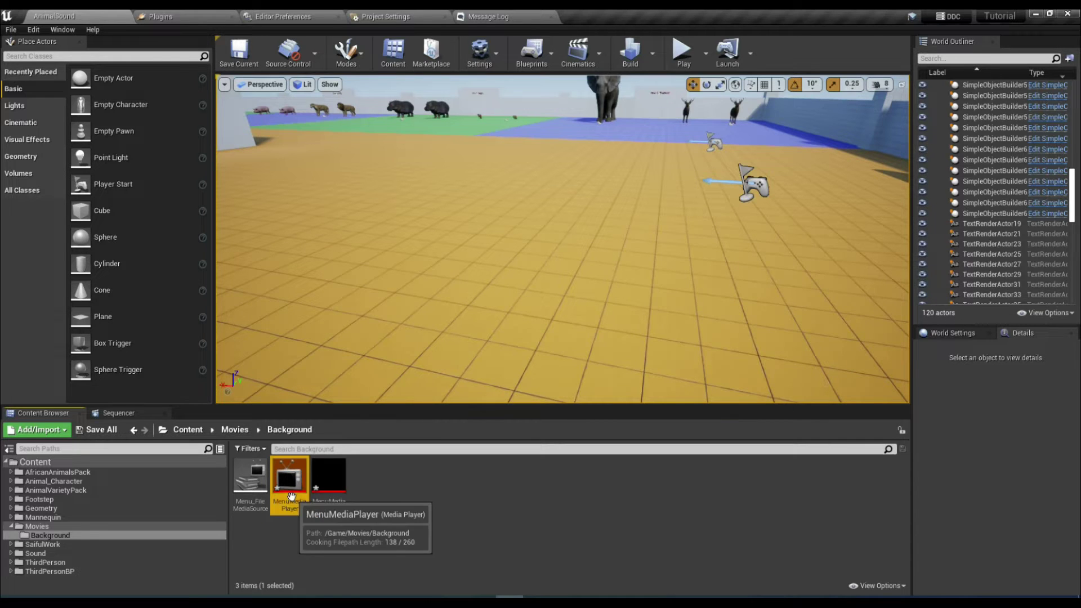
pyautogui.press('F2')
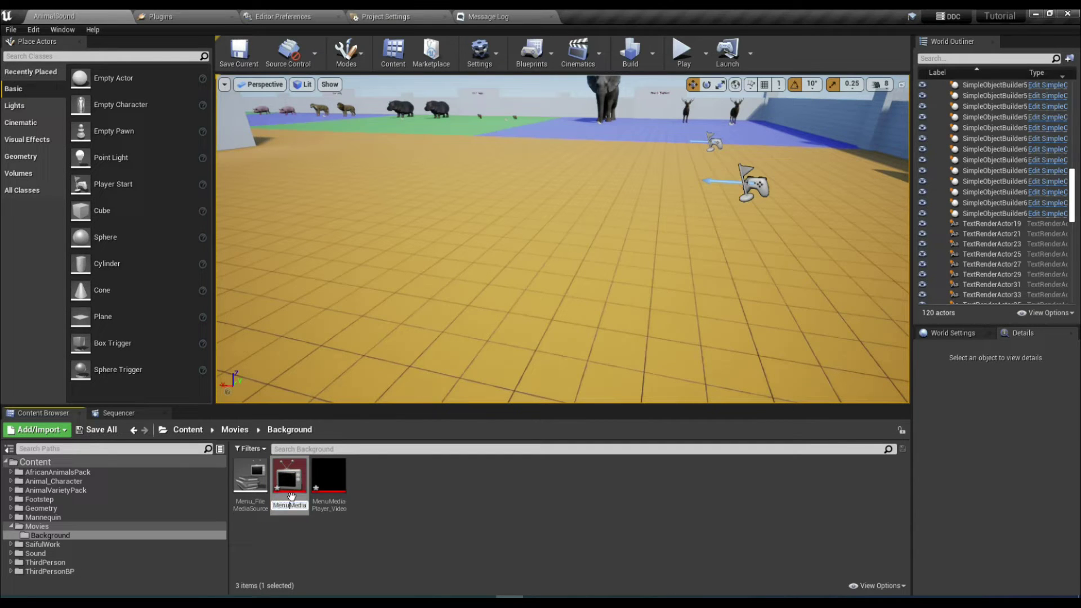
pyautogui.press('Return')
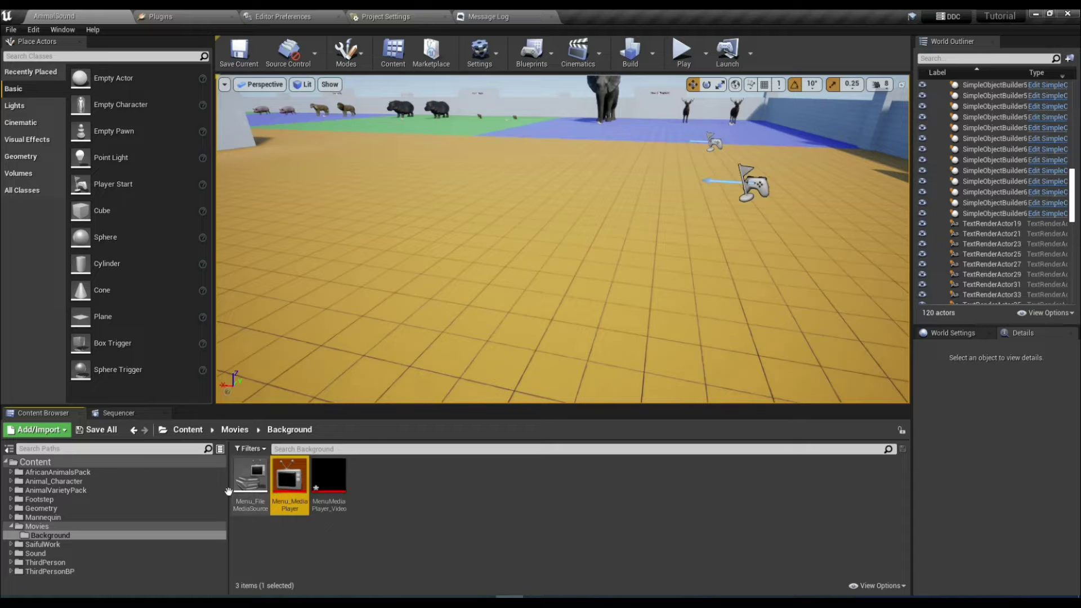
pyautogui.click(96, 430)
pyautogui.click(634, 413)
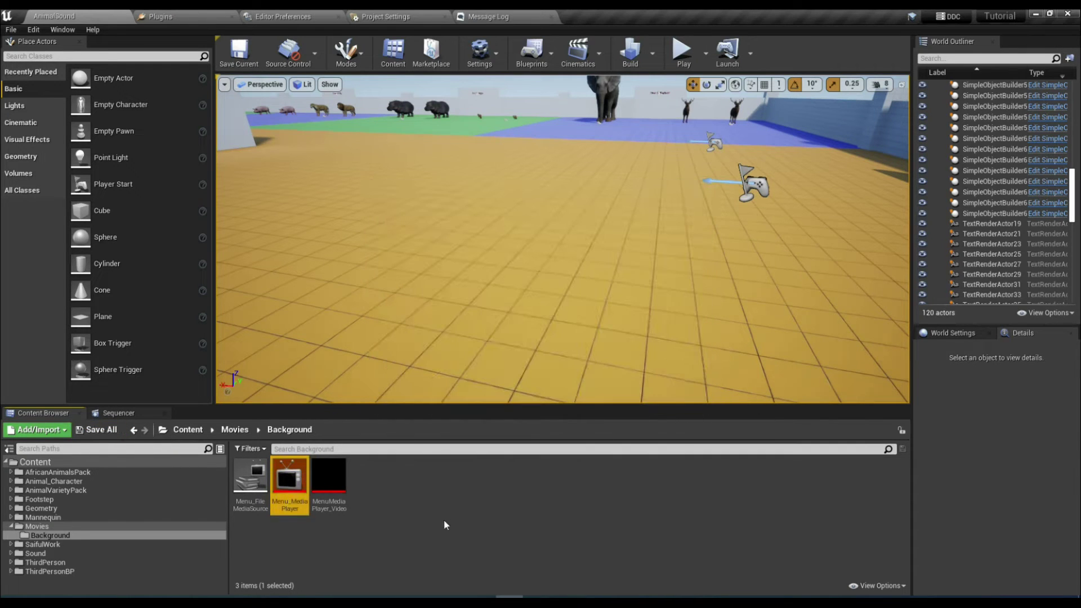
# Rename the video texture to Menu_MediaPlayer_Video.
pyautogui.click(365, 493)
pyautogui.click(342, 481)
pyautogui.press('F2')
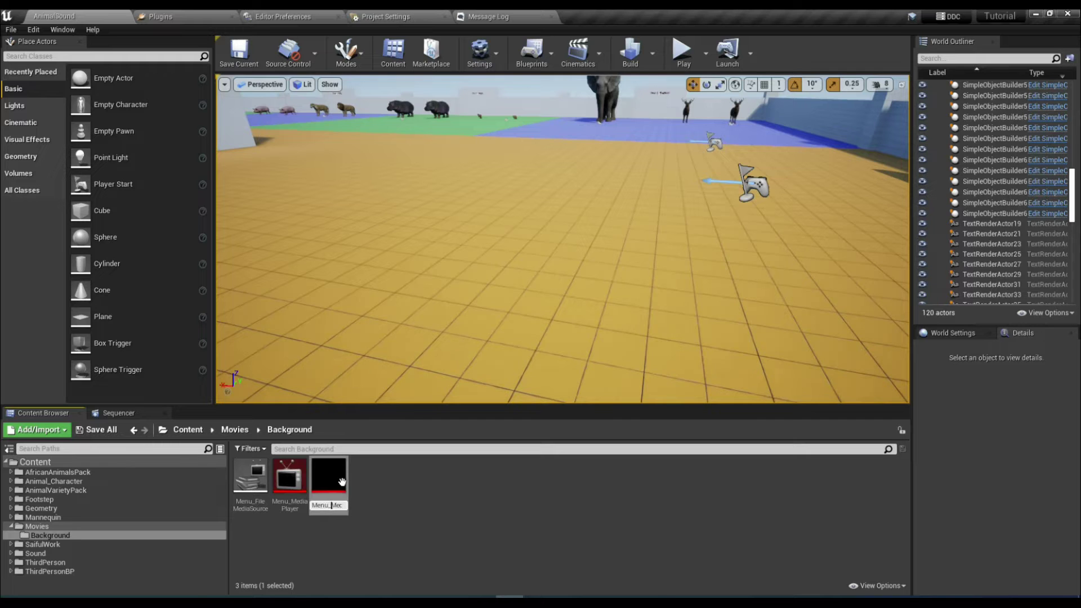
pyautogui.write('_')
pyautogui.press('Return')
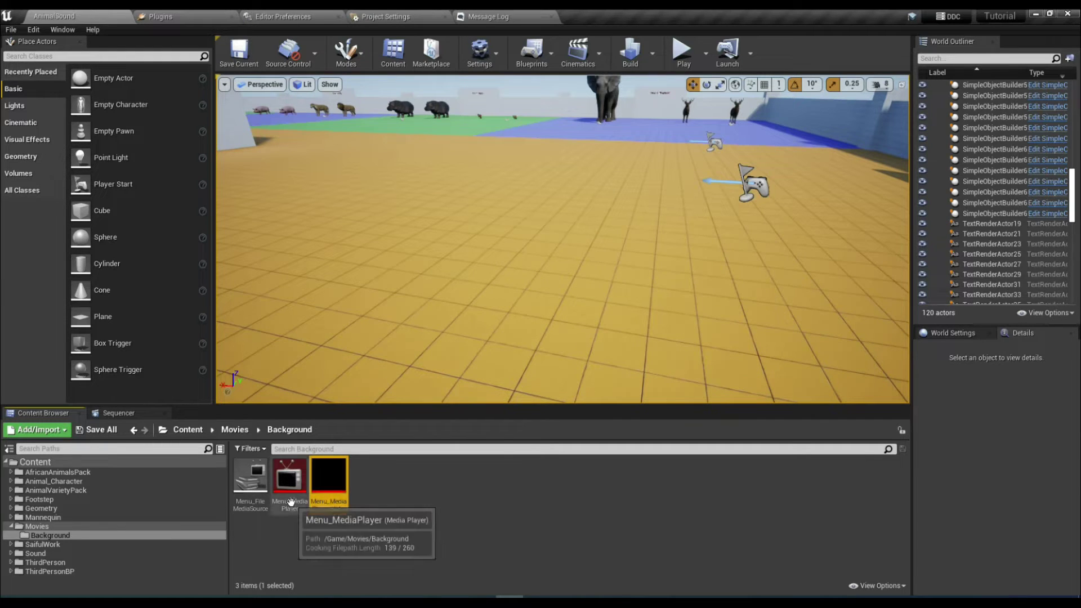
pyautogui.doubleClick(290, 480)
# Load Menu_FileMediaSource into Menu_MediaPlayer with Loop enabled.
pyautogui.moveTo(488, 293); pyautogui.dragTo(569, 160)
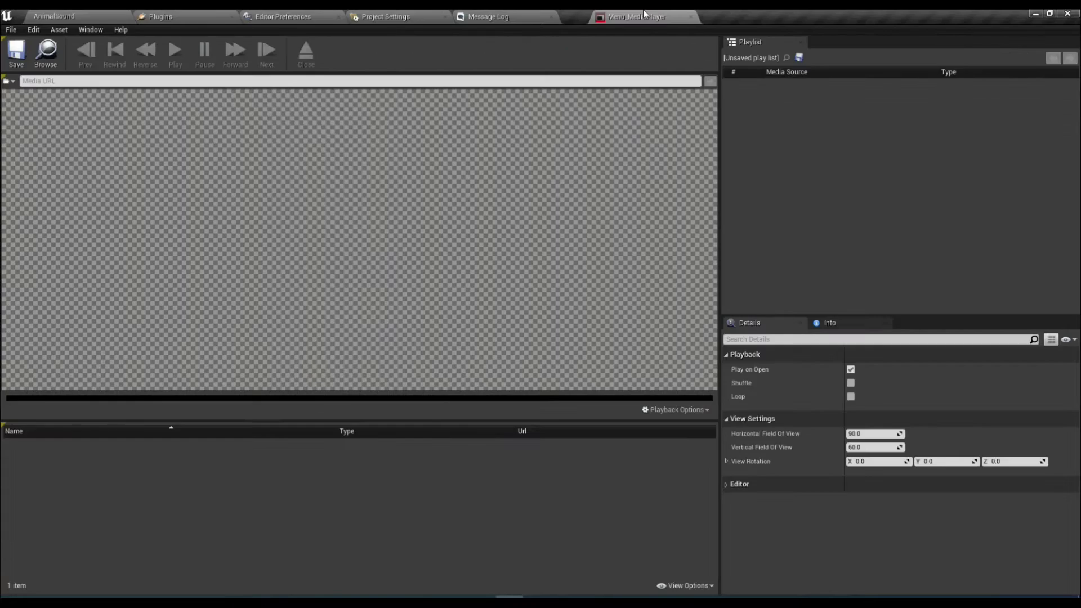
pyautogui.doubleClick(83, 440)
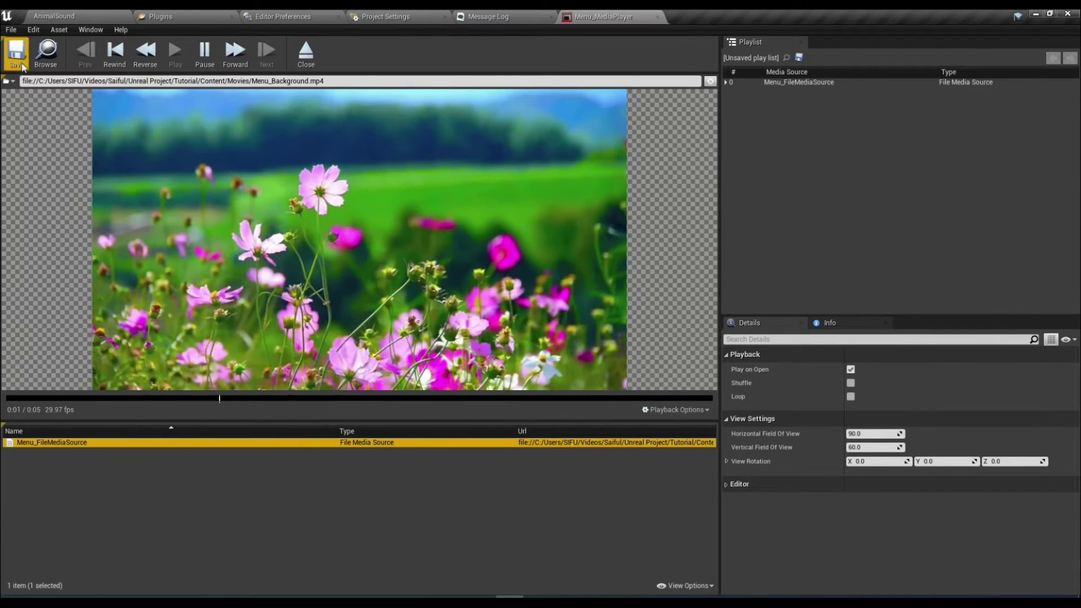
pyautogui.click(850, 396)
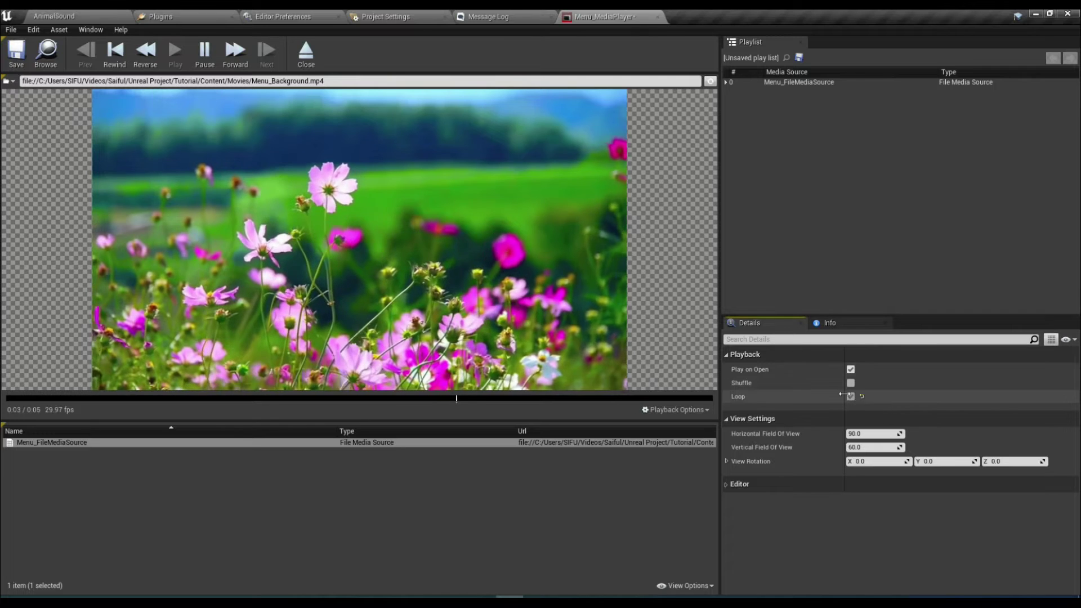
pyautogui.click(657, 17)
pyautogui.click(82, 16)
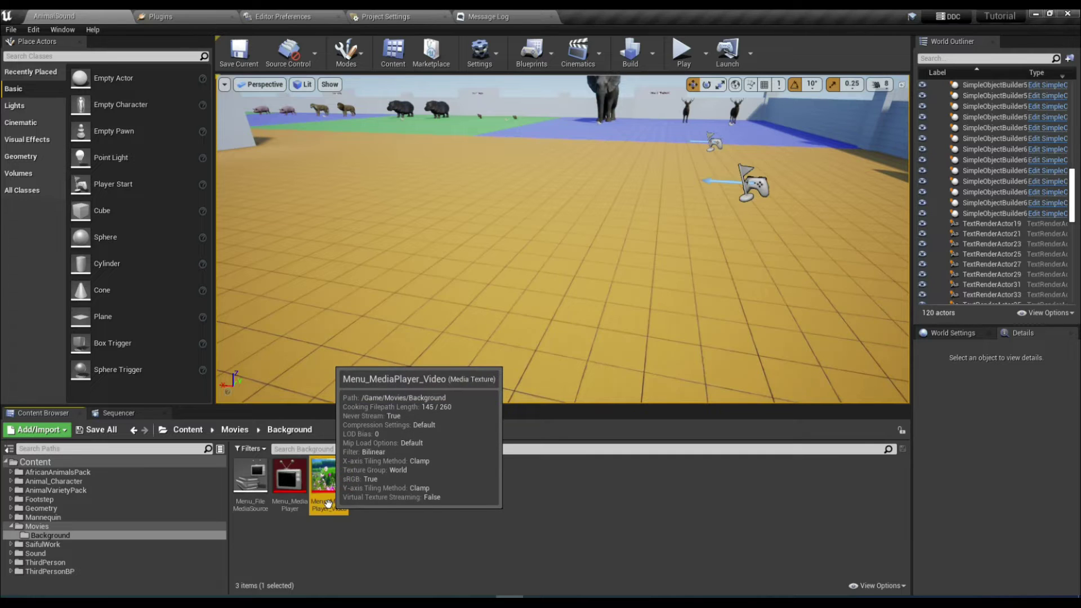
pyautogui.rightClick(329, 477)
# Create the Menu_MediaPlayer_Video_Mat material from the video texture.
pyautogui.click(388, 240)
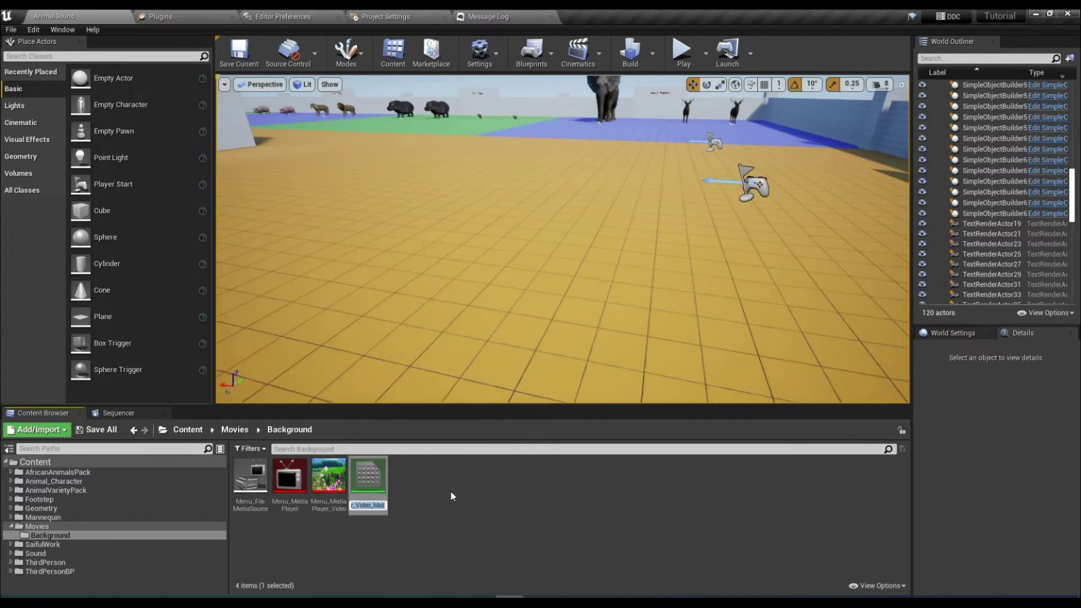
pyautogui.press('Return')
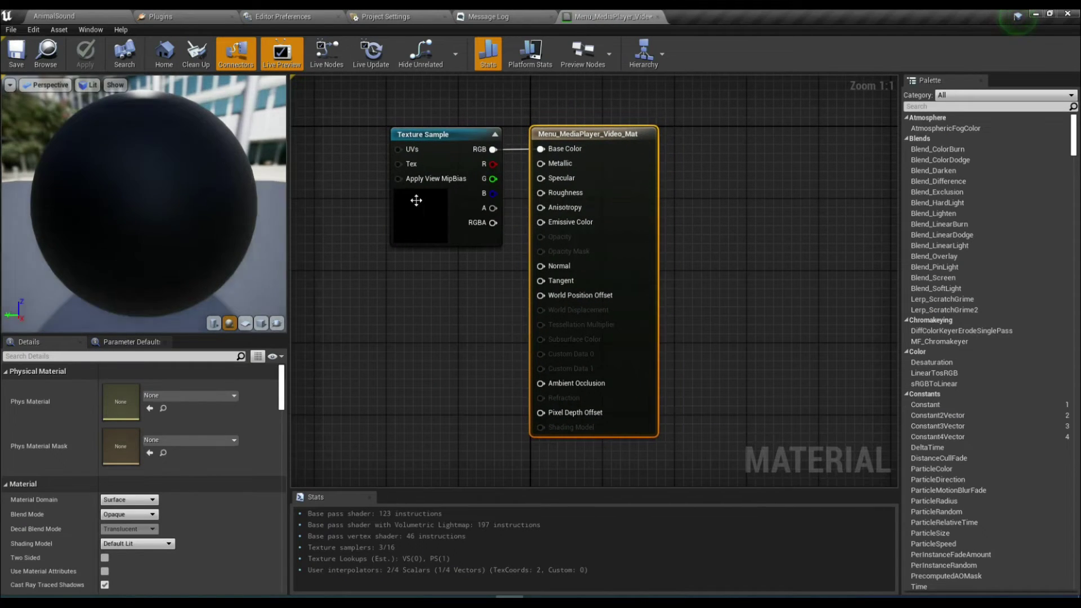
pyautogui.click(419, 144)
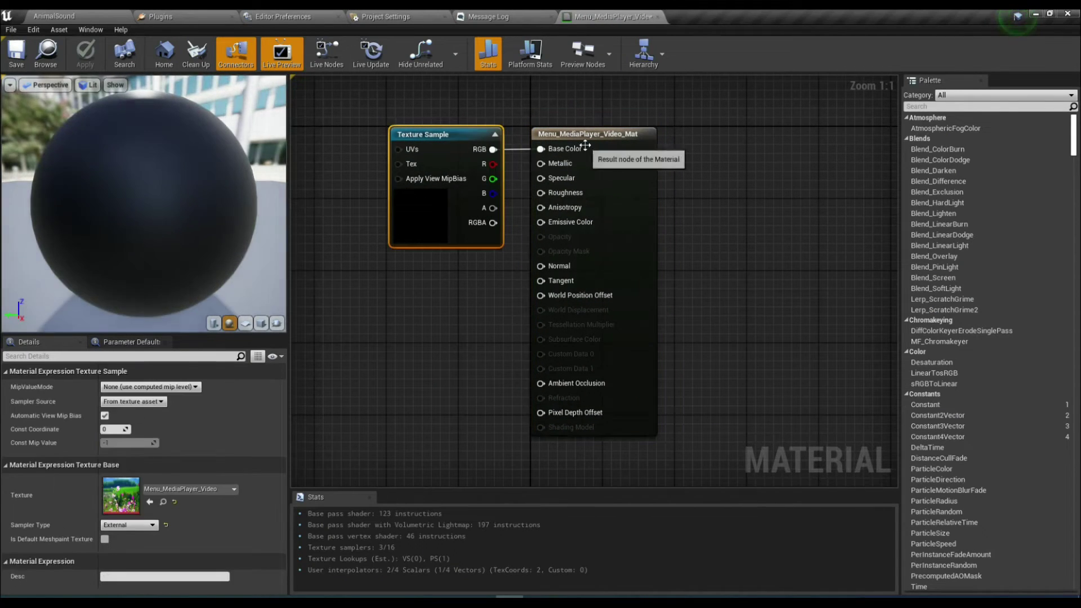
pyautogui.click(585, 145)
# Make the material User Interface domain, Translucent blend, with RGB into Final Color, and save.
pyautogui.scroll(-5, 135, 450)
pyautogui.click(133, 446)
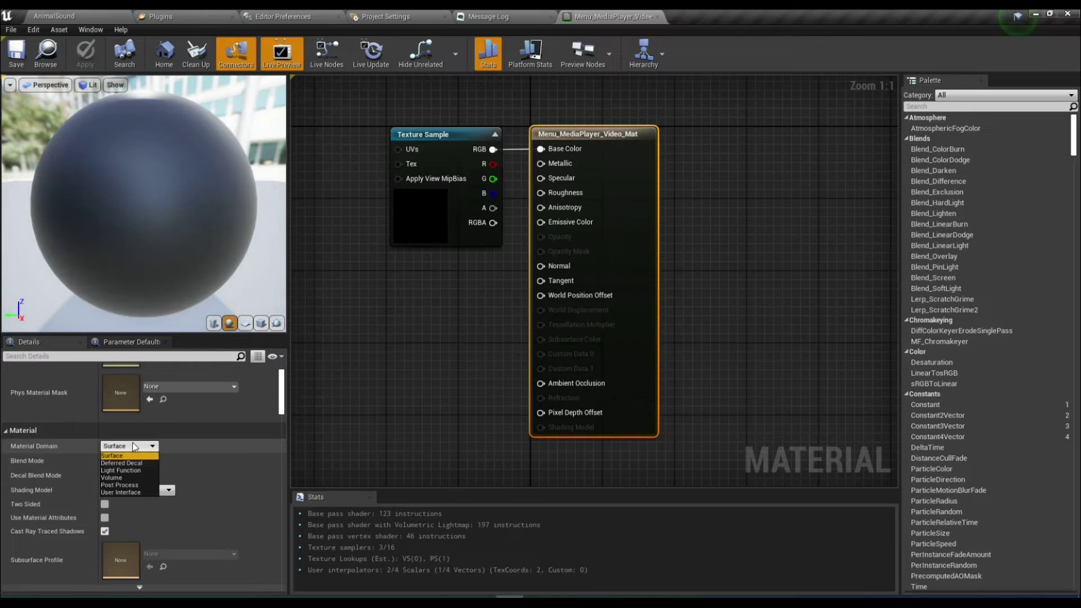
pyautogui.click(137, 491)
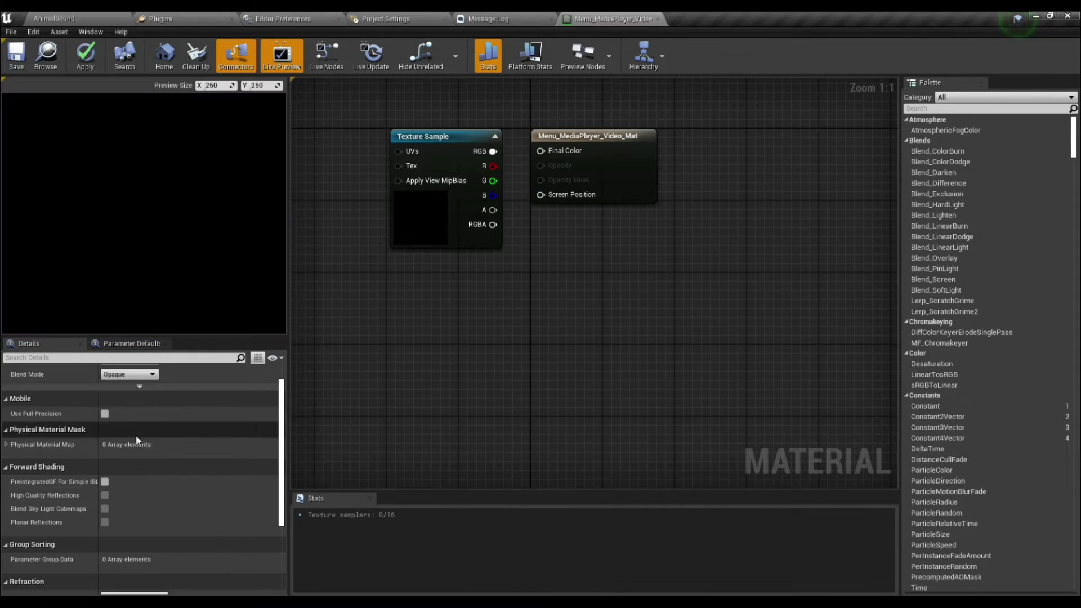
pyautogui.scroll(2, 140, 440)
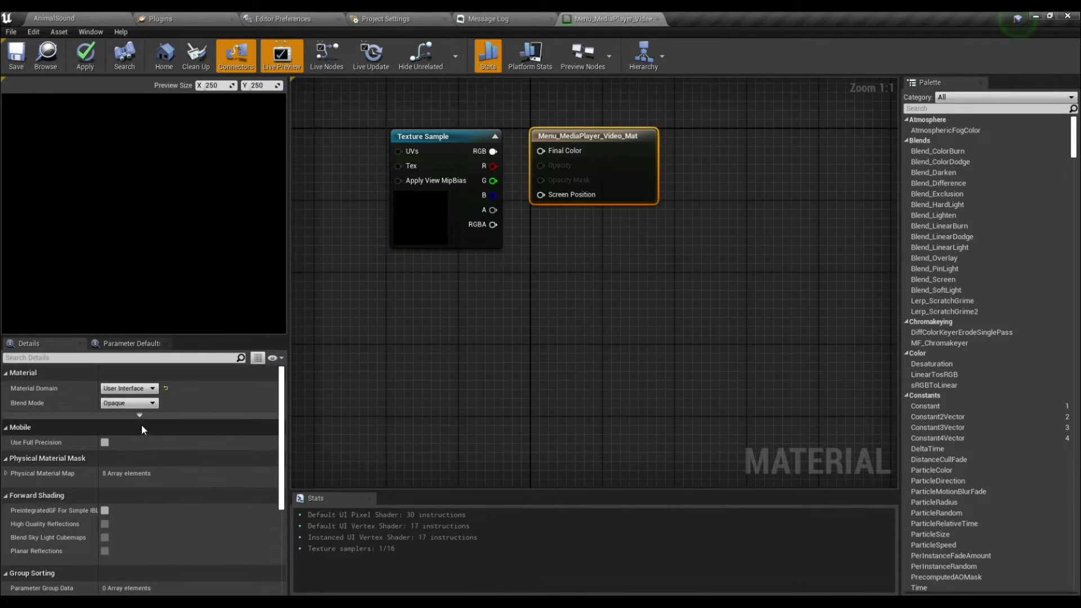
pyautogui.click(135, 403)
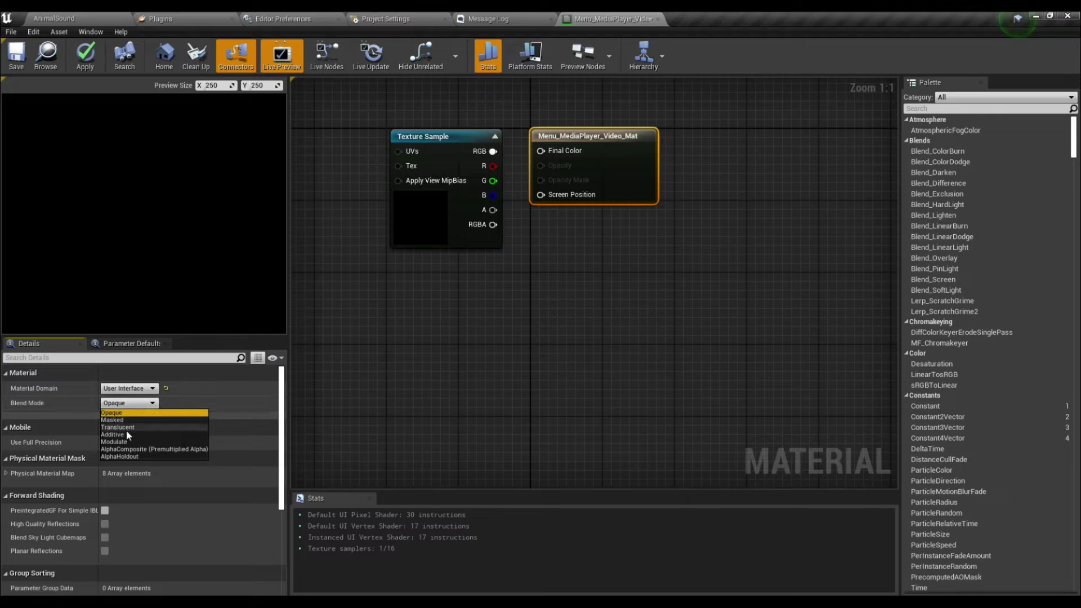
pyautogui.click(125, 427)
pyautogui.moveTo(493, 151); pyautogui.dragTo(541, 151)
pyautogui.click(16, 56)
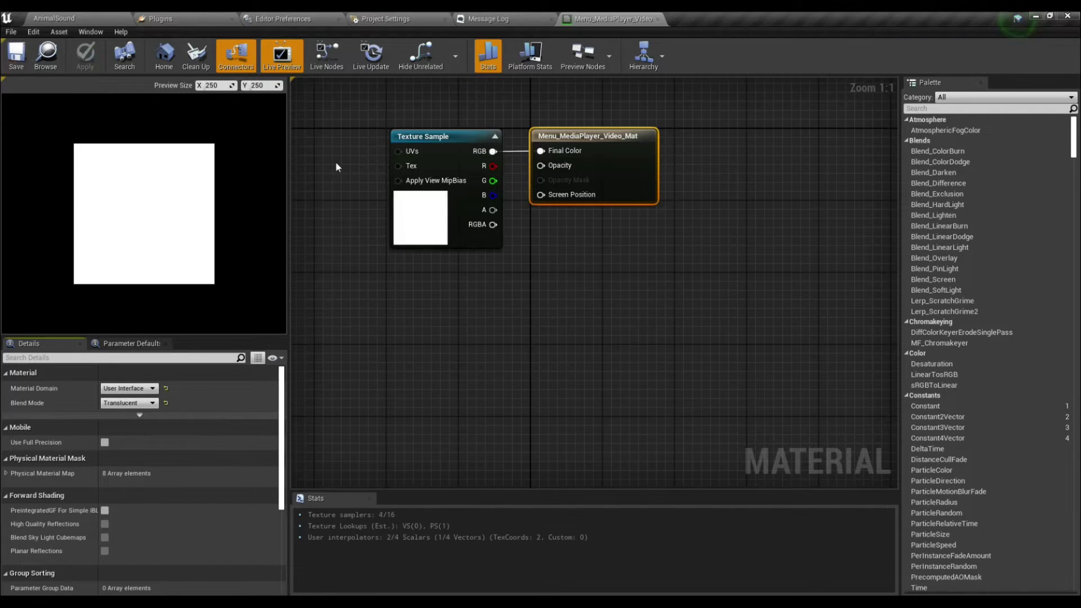
# Create a new level named Menu in the Background folder.
pyautogui.click(78, 18)
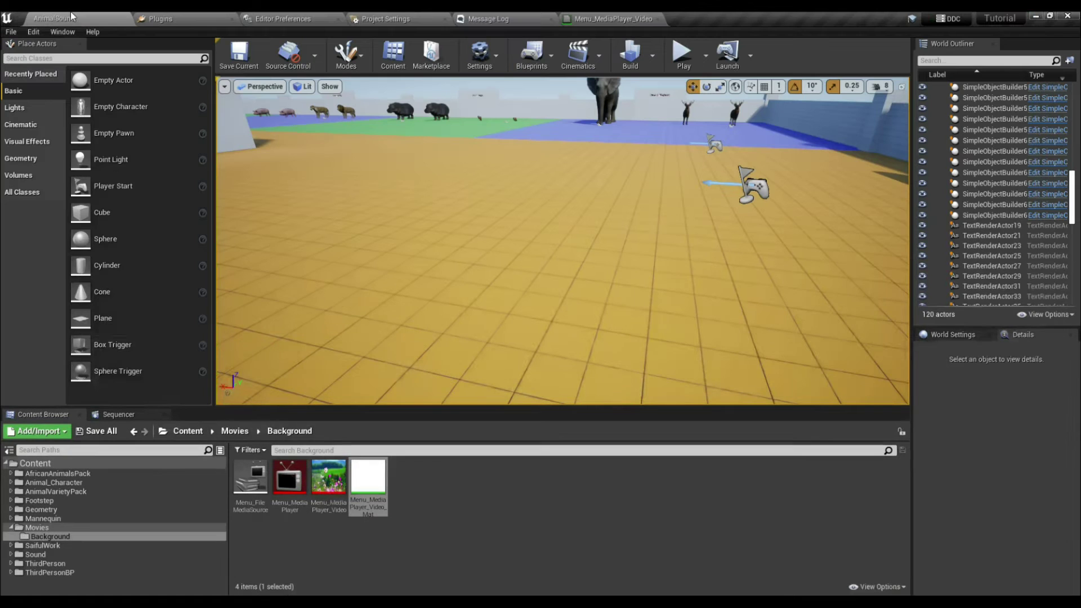
pyautogui.rightClick(331, 543)
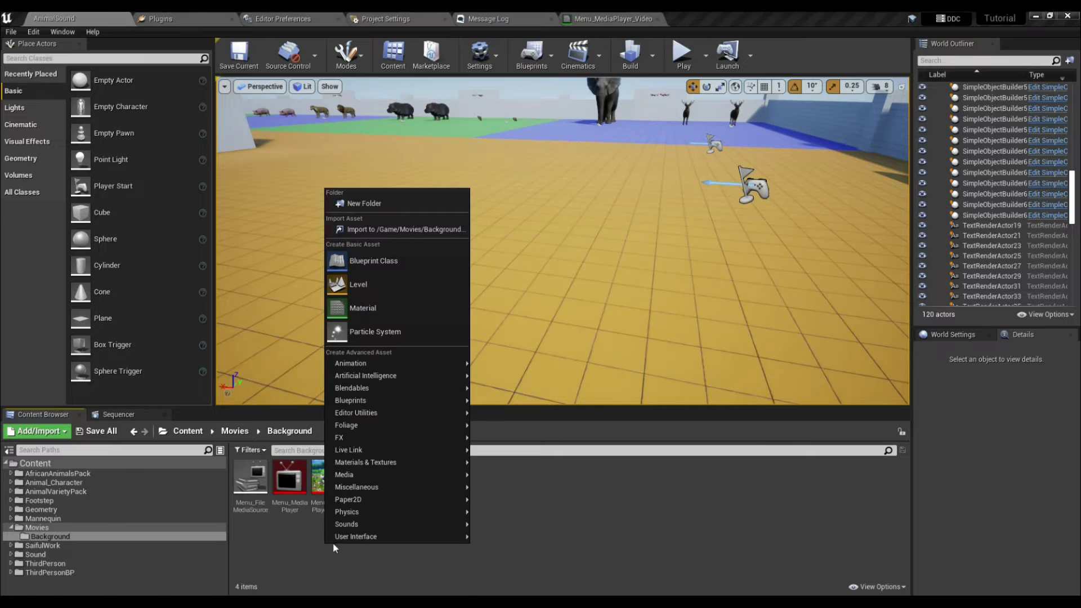
pyautogui.click(394, 283)
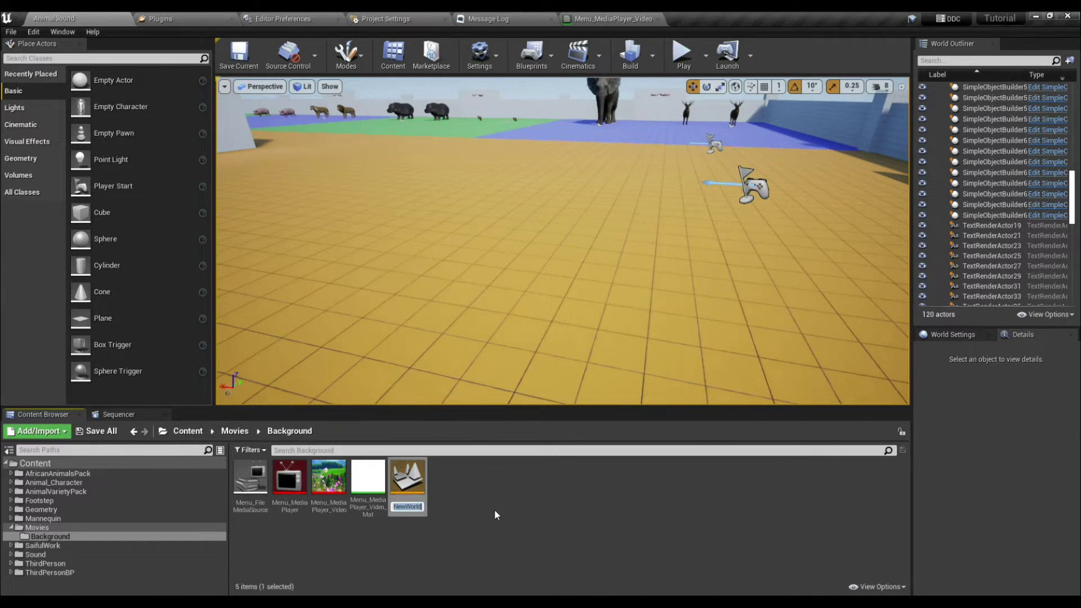
pyautogui.write('Menu')
pyautogui.press('Return')
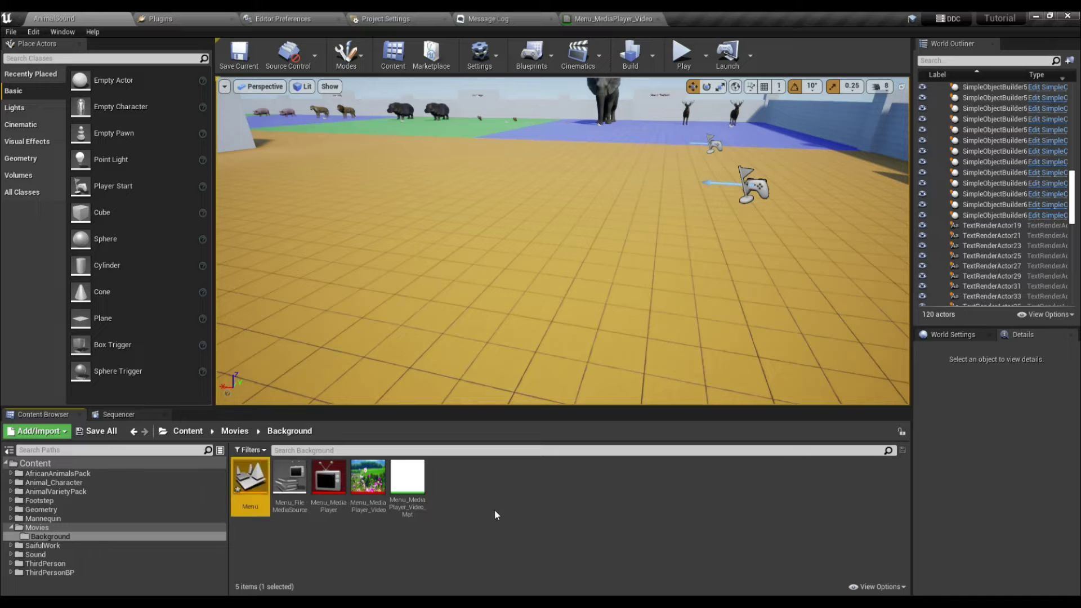
# Create a widget blueprint named Menu_UI in the Background folder.
pyautogui.rightClick(494, 509)
pyautogui.moveTo(531, 502)
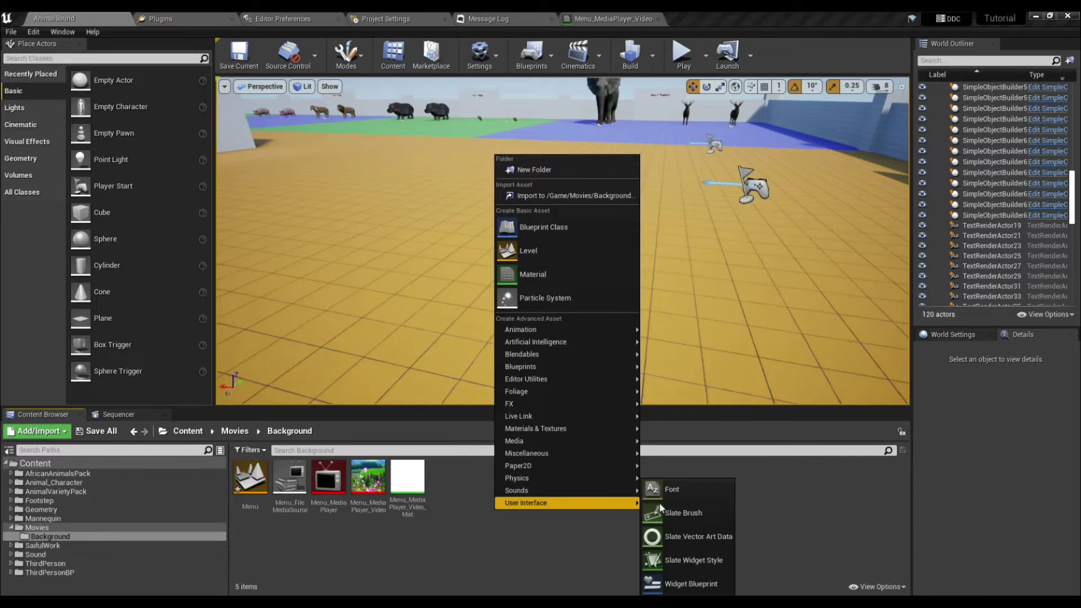
pyautogui.click(688, 558)
pyautogui.write('M')
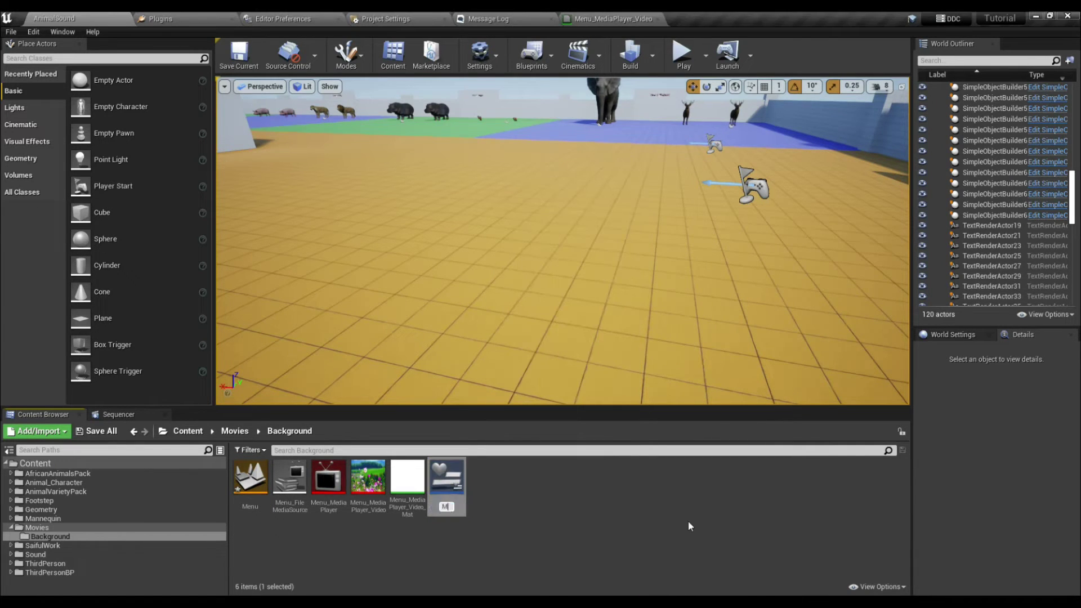
pyautogui.write('enu')
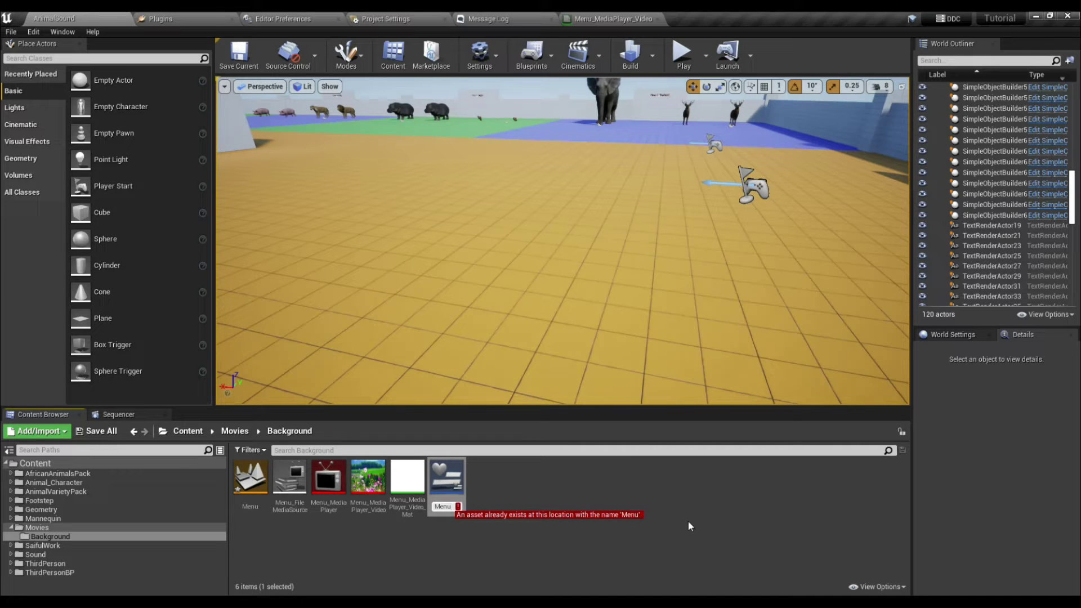
pyautogui.write('_UI')
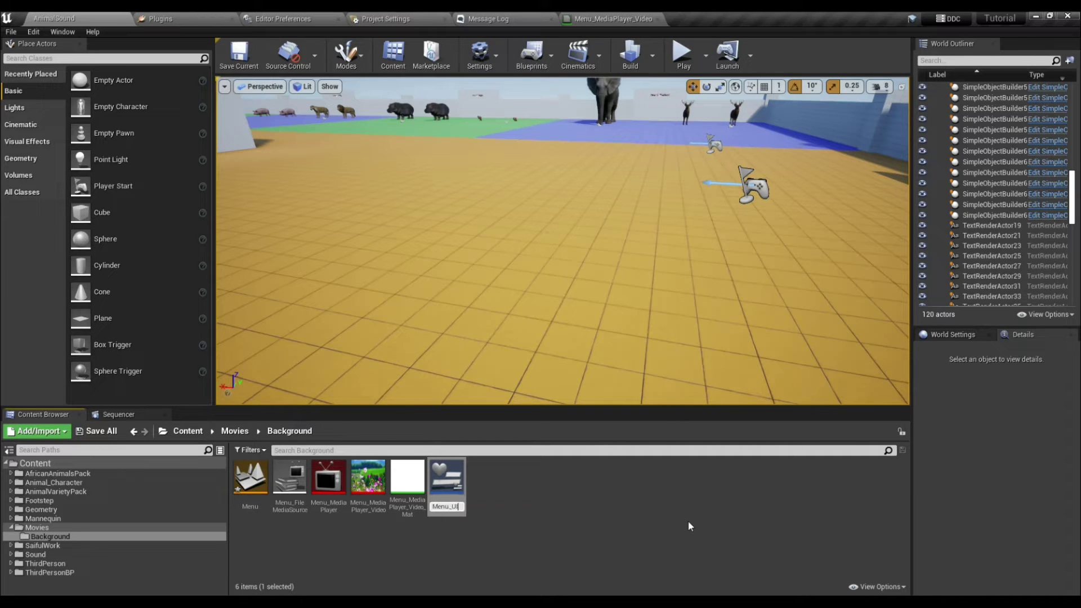
pyautogui.press('Return')
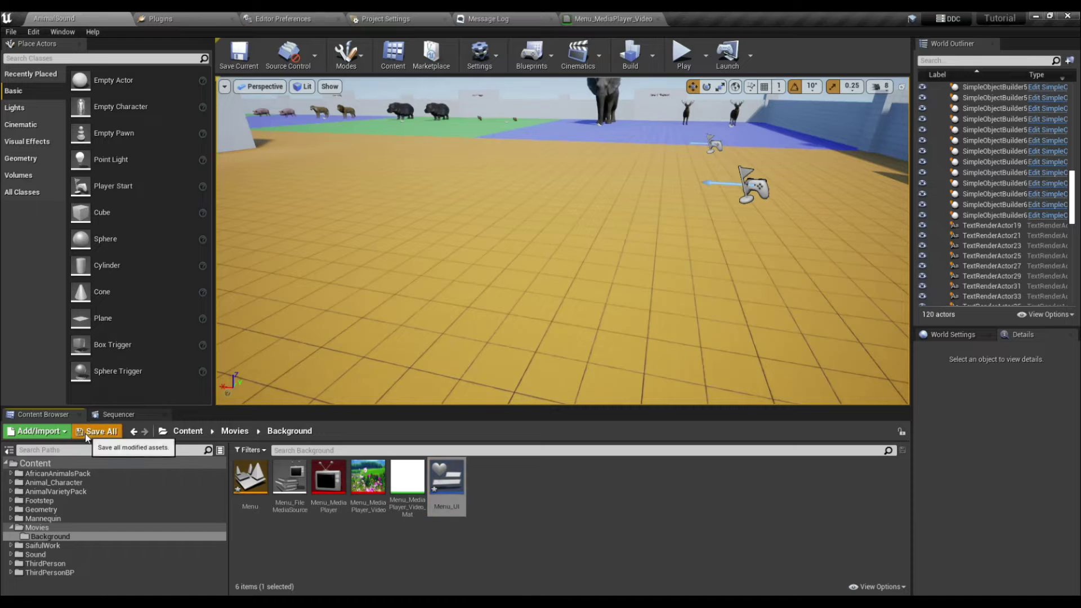
# Save the Menu and Menu_UI assets and open the Menu level.
pyautogui.click(90, 432)
pyautogui.click(649, 416)
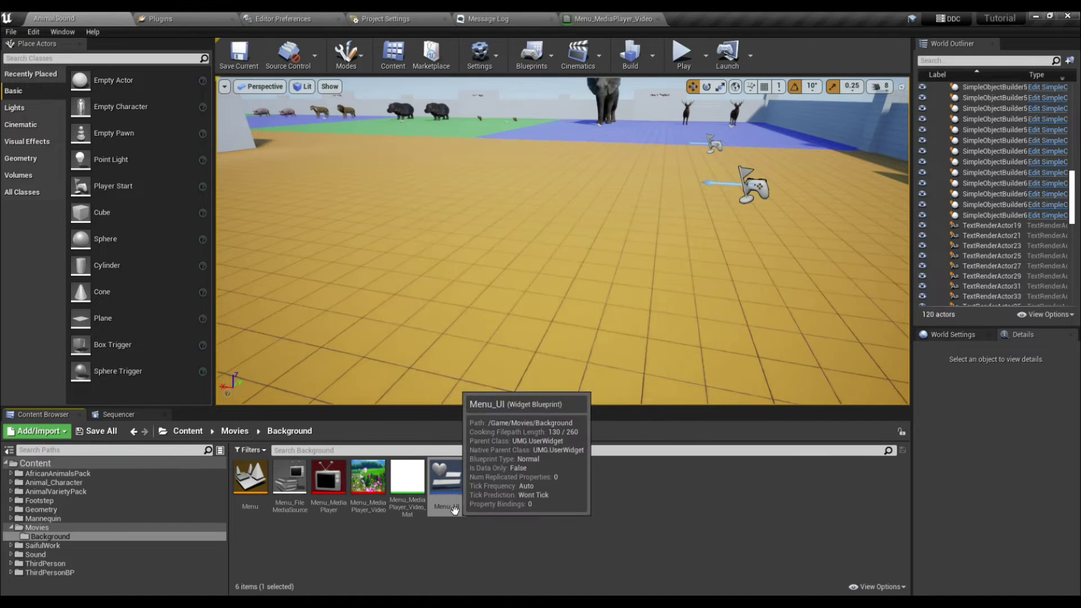
pyautogui.click(510, 523)
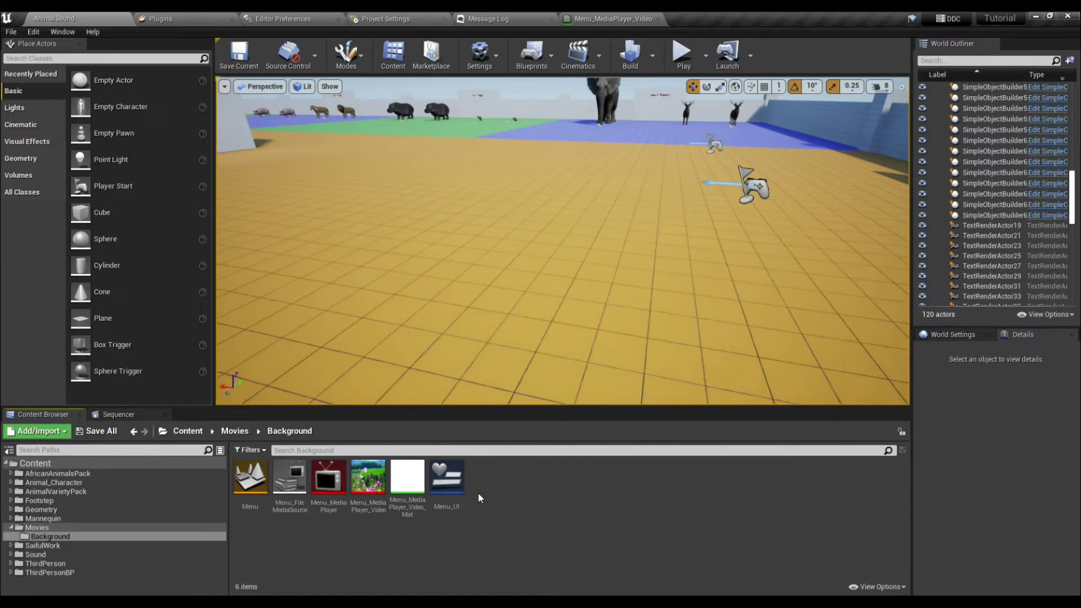
pyautogui.doubleClick(250, 479)
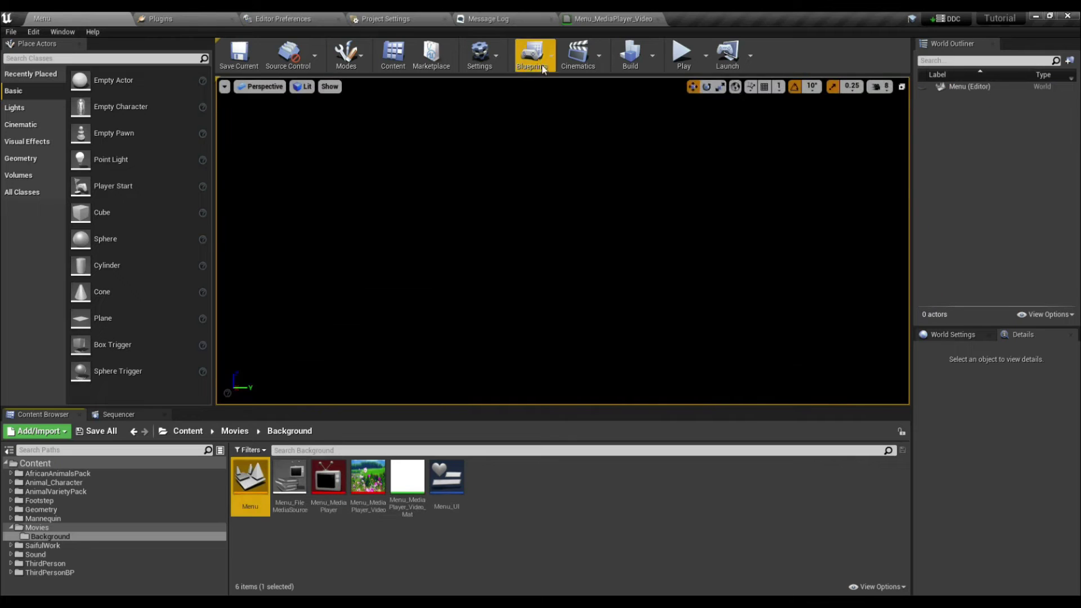
# In the Menu level blueprint, create a Menu_UI widget on Event BeginPlay.
pyautogui.click(541, 65)
pyautogui.click(567, 111)
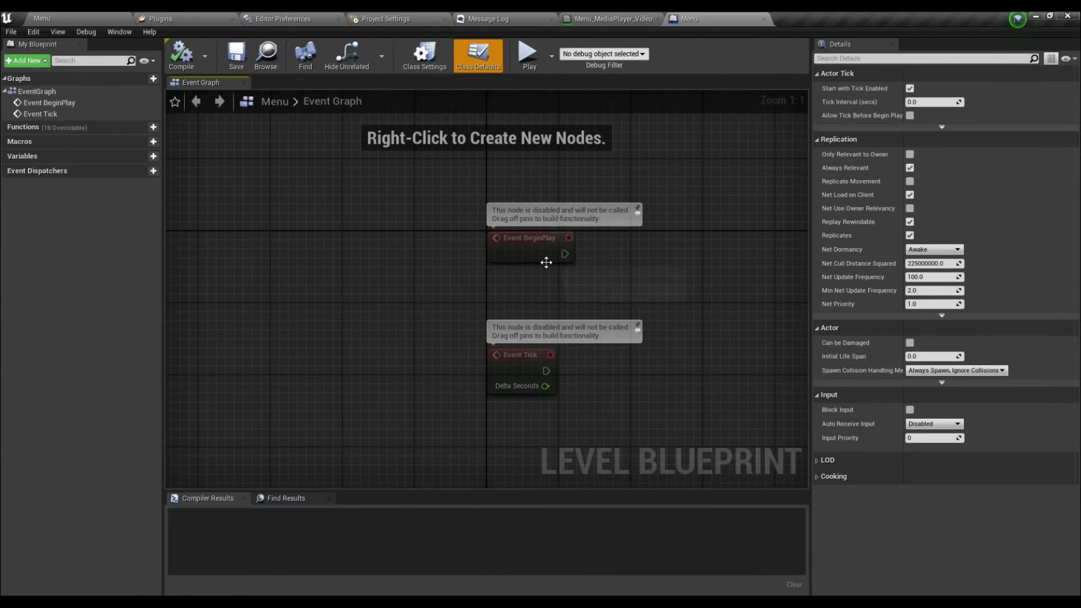
pyautogui.moveTo(496, 261); pyautogui.dragTo(564, 259)
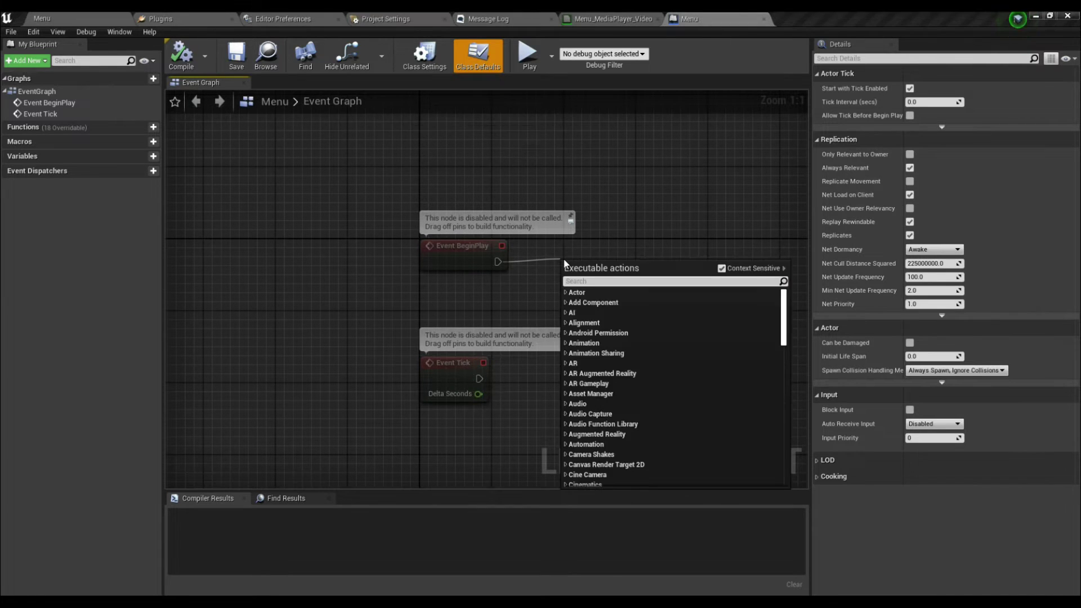
pyautogui.write('create wi')
pyautogui.press('Return')
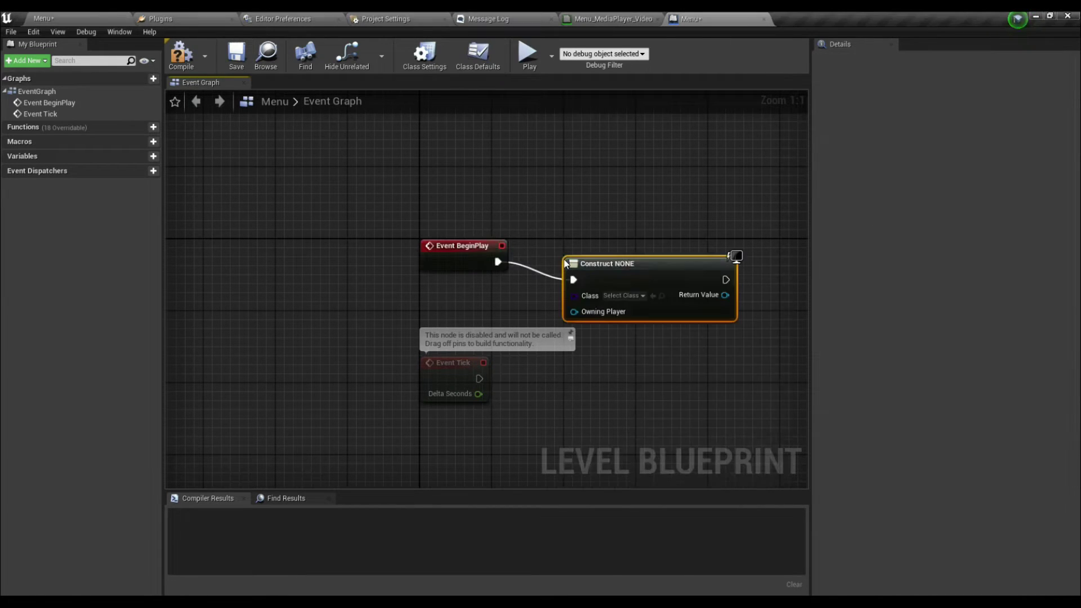
pyautogui.moveTo(566, 278); pyautogui.dragTo(566, 260)
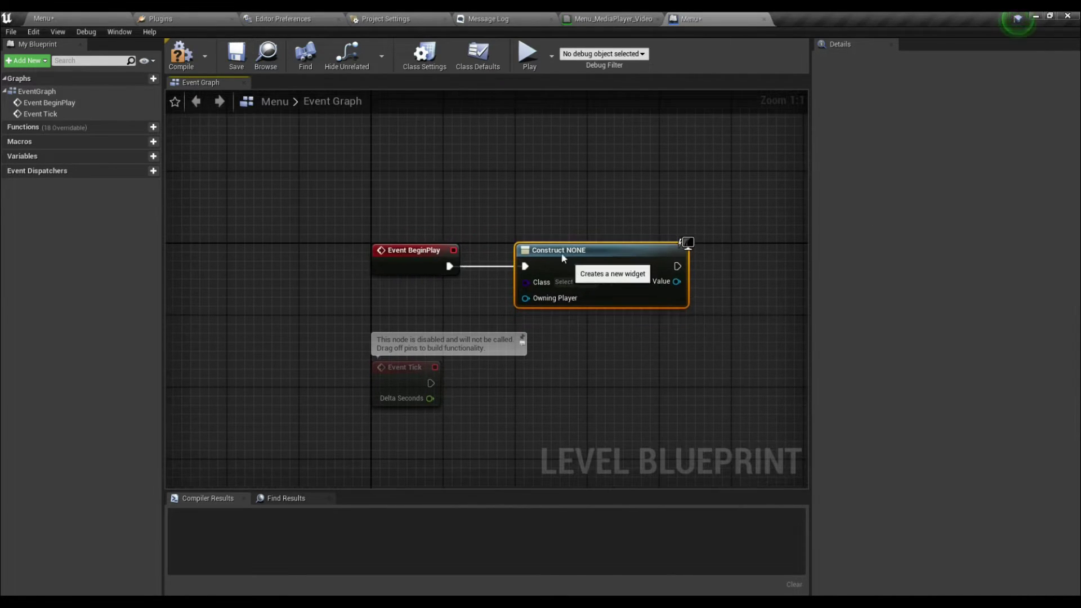
pyautogui.click(577, 282)
pyautogui.click(601, 376)
pyautogui.moveTo(601, 380); pyautogui.dragTo(498, 399, button='right')
# Add the created Menu_UI widget to the viewport.
pyautogui.moveTo(561, 300); pyautogui.dragTo(643, 292)
pyautogui.write('add to vi')
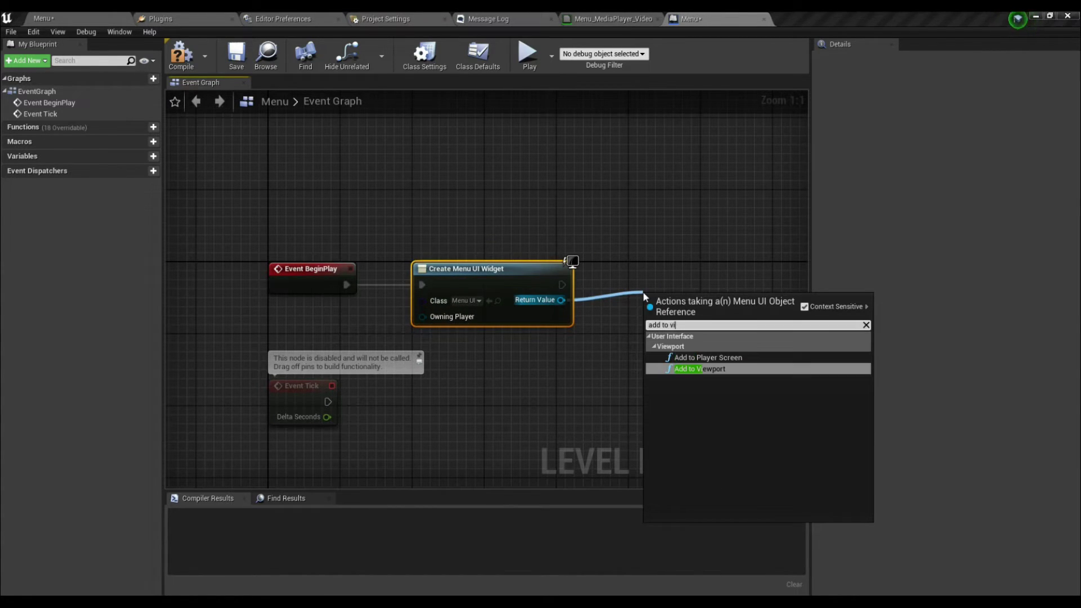
pyautogui.press('Return')
pyautogui.moveTo(691, 290); pyautogui.dragTo(646, 253)
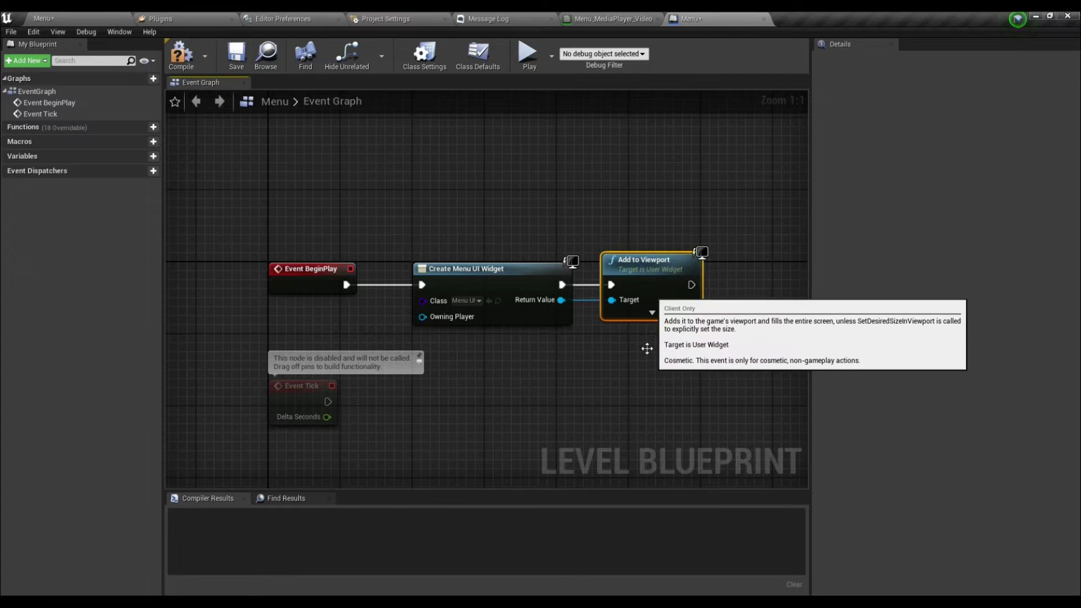
# Chain a Set Show Mouse Cursor node on the player controller after Add to Viewport.
pyautogui.rightClick(627, 383)
pyautogui.write('get player co')
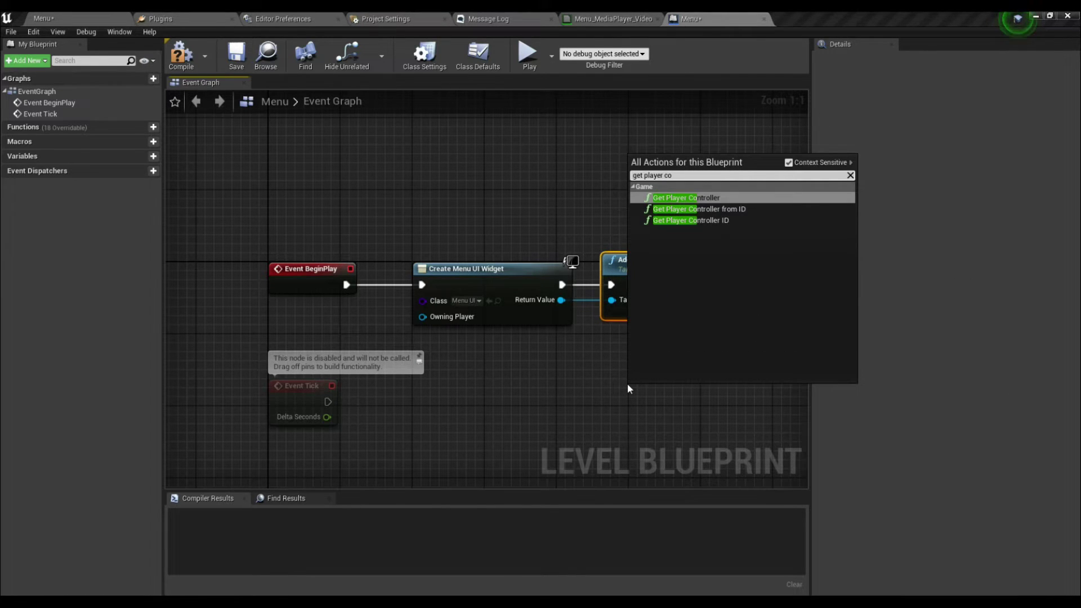
pyautogui.press('Return')
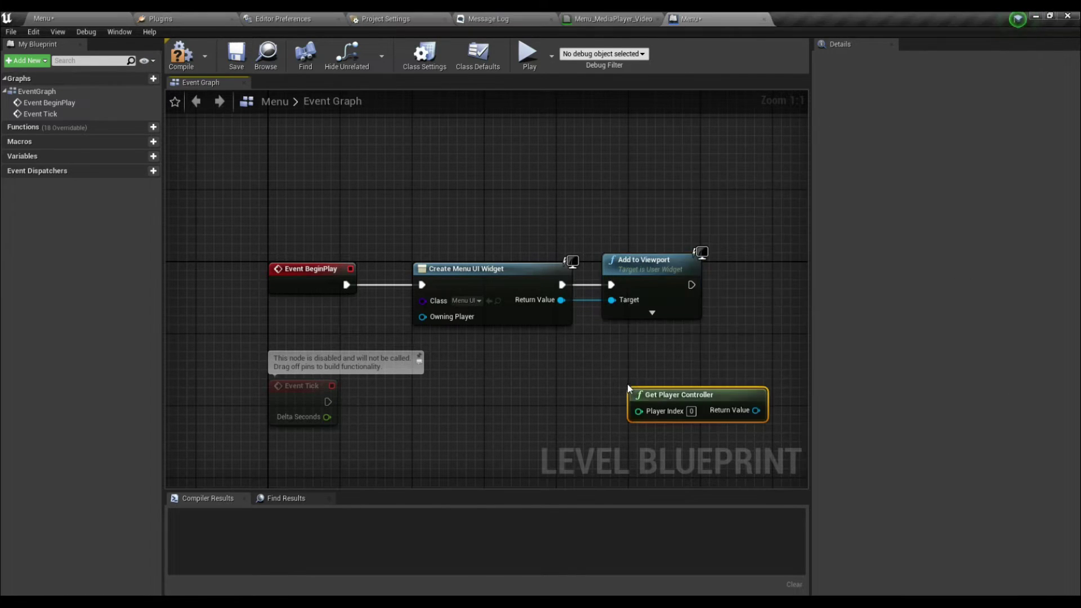
pyautogui.moveTo(675, 386); pyautogui.dragTo(627, 390, button='right')
pyautogui.moveTo(627, 389); pyautogui.dragTo(554, 344)
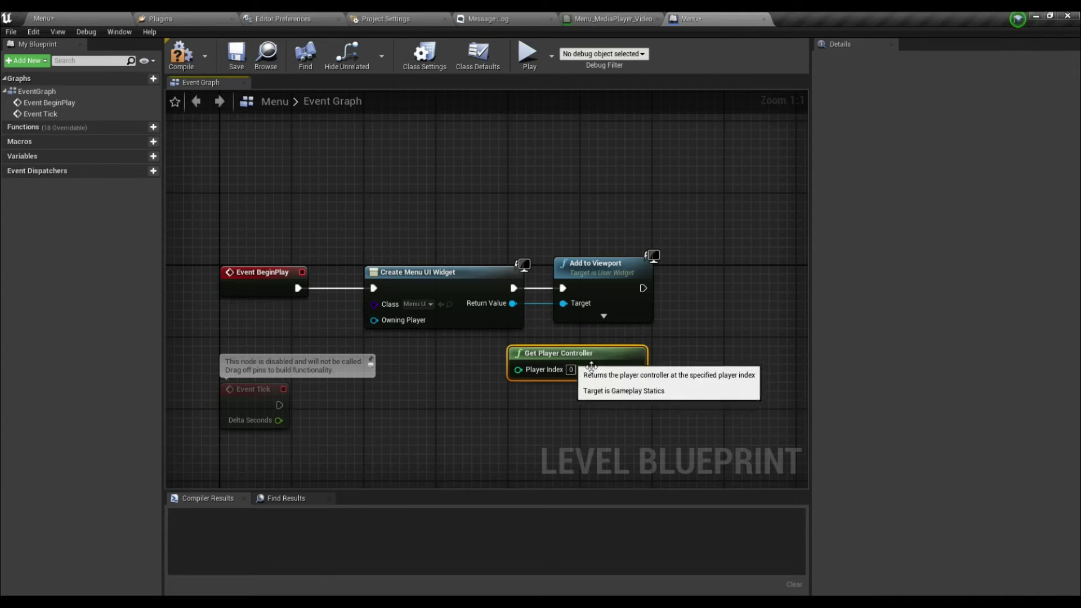
pyautogui.moveTo(635, 369); pyautogui.dragTo(741, 307)
pyautogui.write('set show')
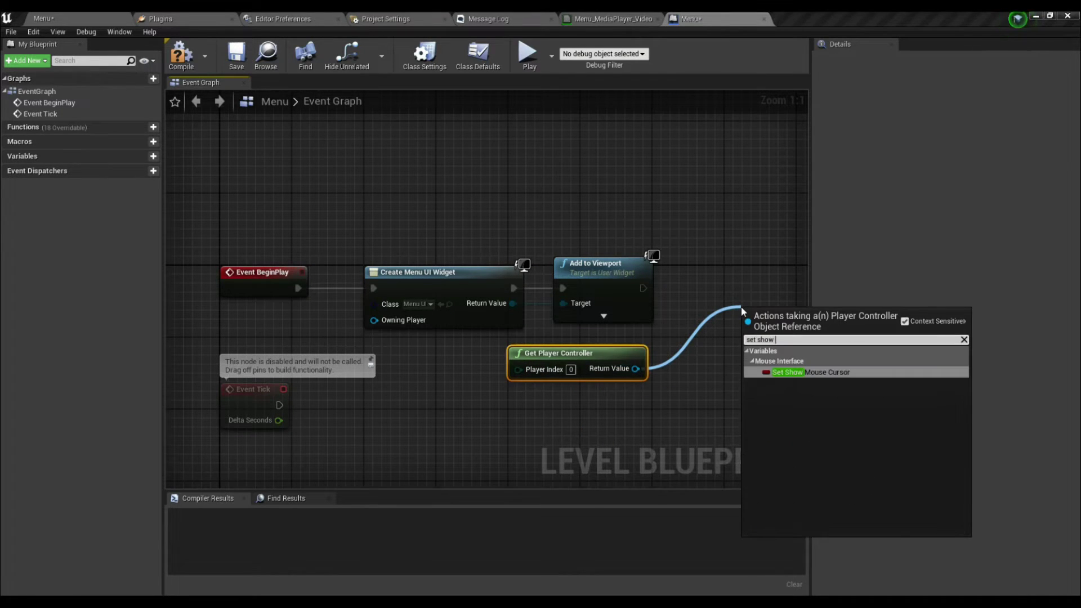
pyautogui.press('Return')
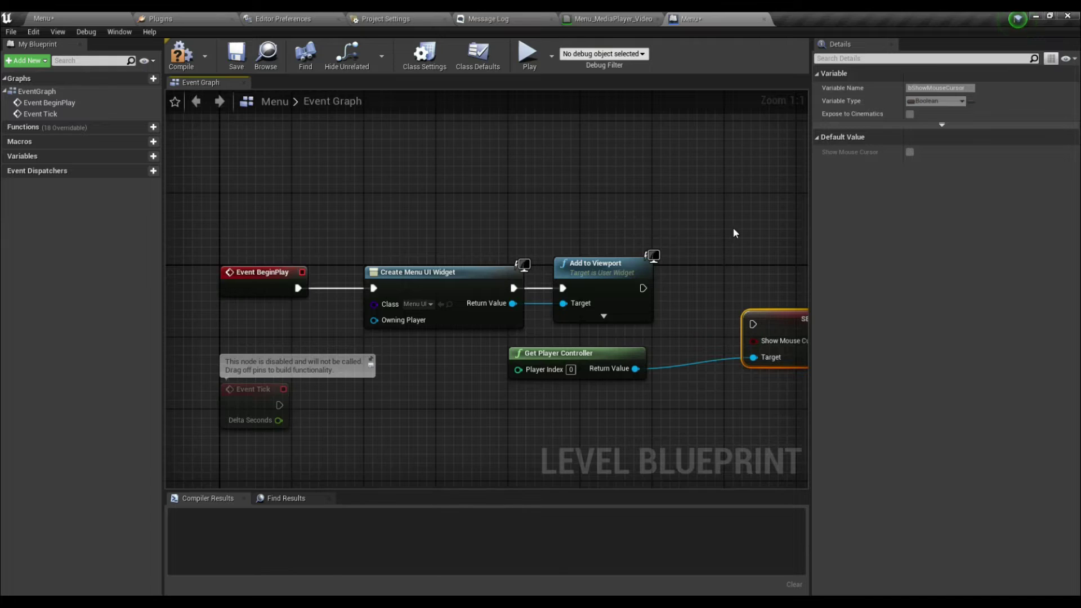
pyautogui.moveTo(732, 227); pyautogui.dragTo(627, 245, button='right')
pyautogui.moveTo(537, 306); pyautogui.dragTo(653, 301)
# Turn Show Mouse Cursor on, compile the level blueprint, and open Menu_UI.
pyautogui.click(502, 365)
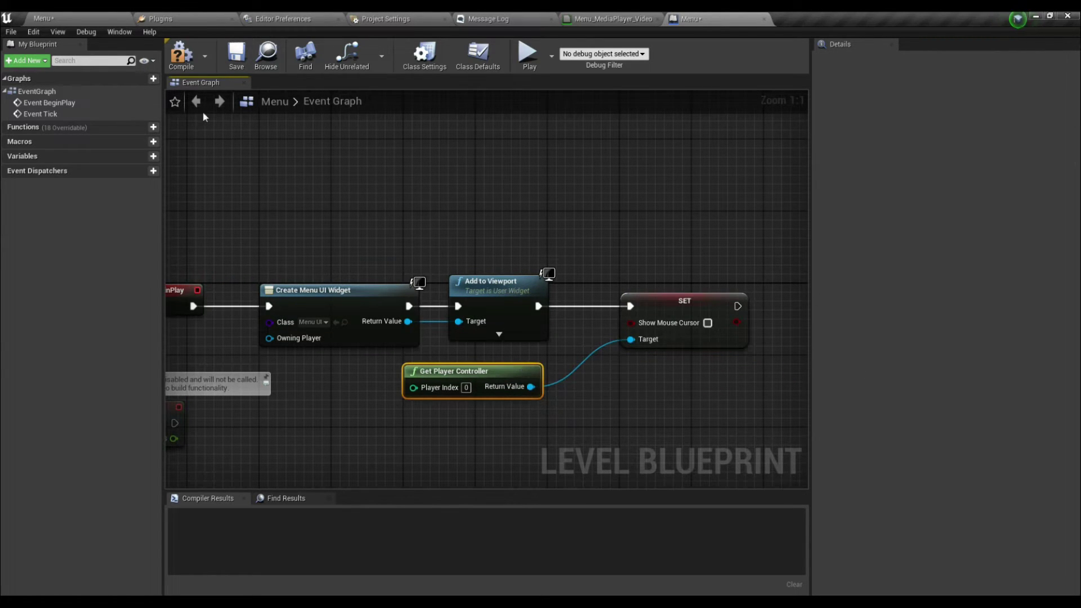
pyautogui.click(198, 64)
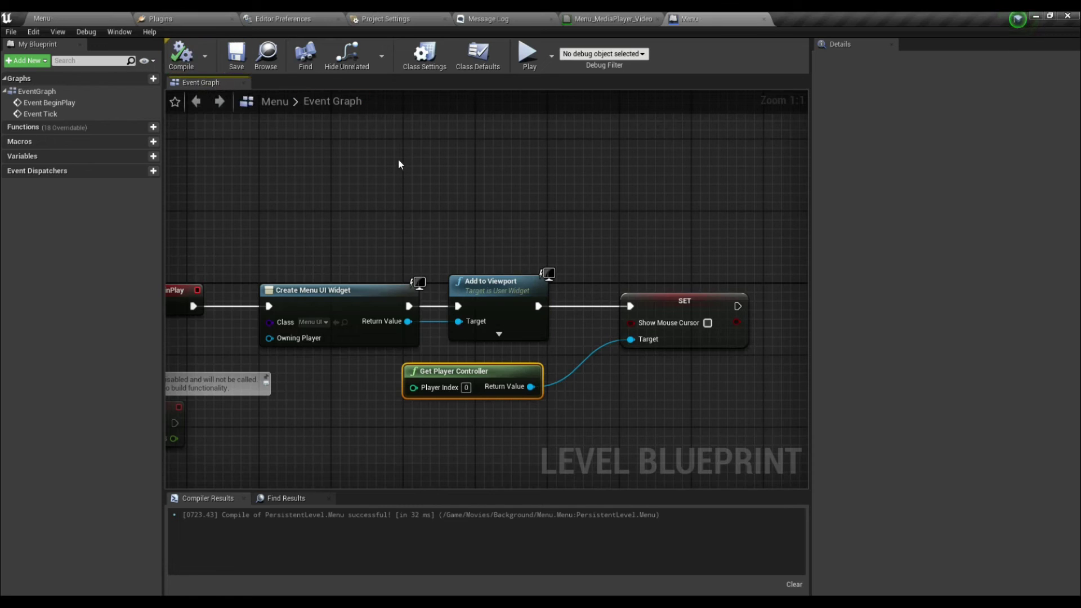
pyautogui.click(708, 322)
pyautogui.click(188, 63)
pyautogui.click(38, 18)
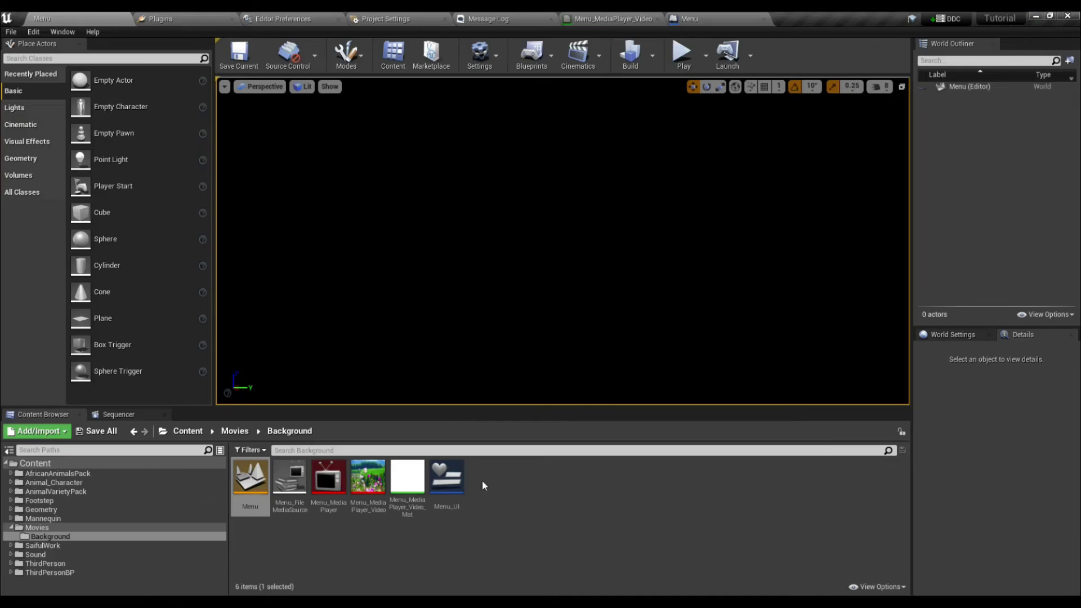
pyautogui.doubleClick(439, 482)
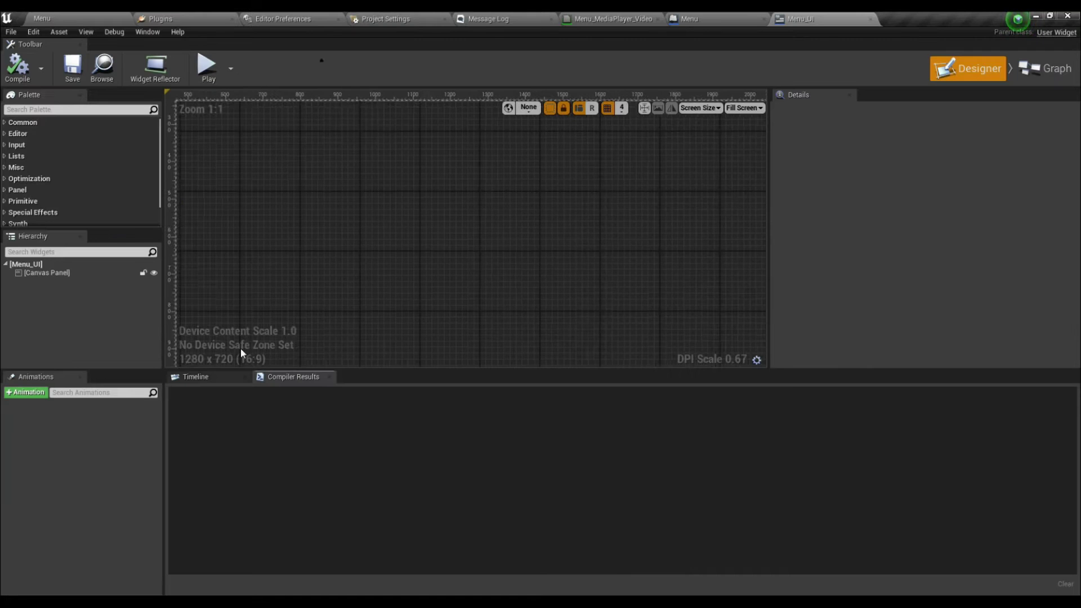
# Place an Image widget on the Menu_UI canvas and anchor it to fill the screen.
pyautogui.click(72, 111)
pyautogui.write('image')
pyautogui.moveTo(65, 134); pyautogui.dragTo(495, 227)
pyautogui.click(908, 161)
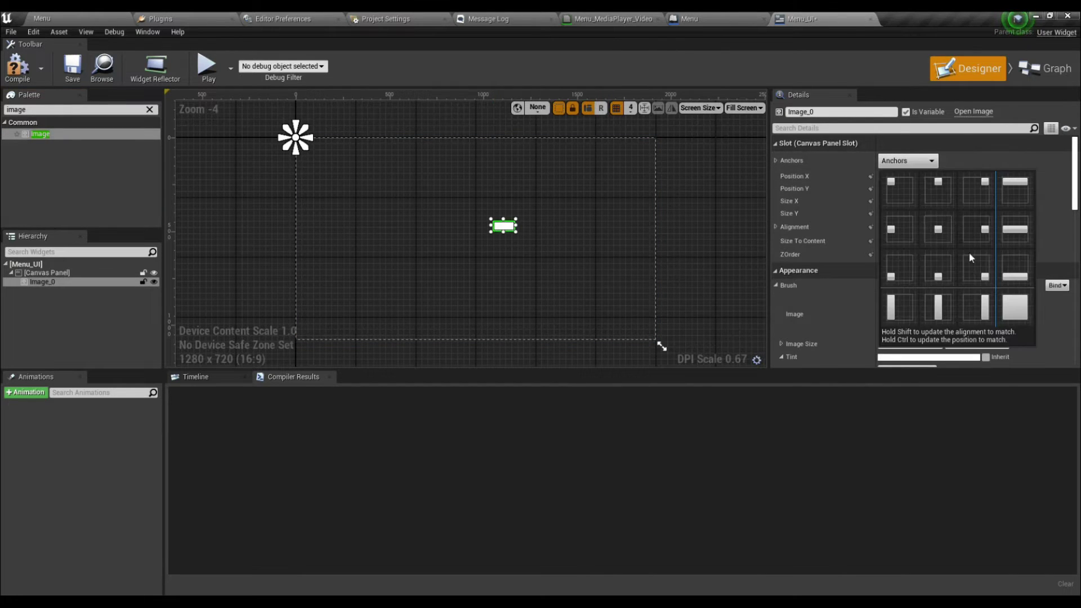
pyautogui.click(1014, 307)
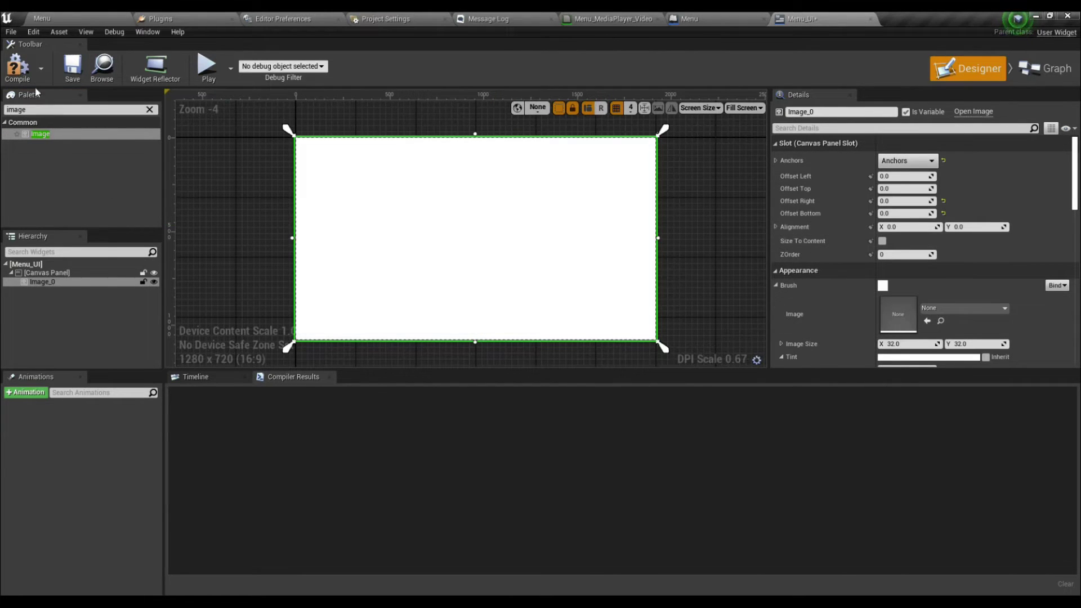
# Rename the image widget to Background, then compile and save Menu_UI.
pyautogui.click(18, 66)
pyautogui.click(72, 66)
pyautogui.click(52, 304)
pyautogui.click(50, 282)
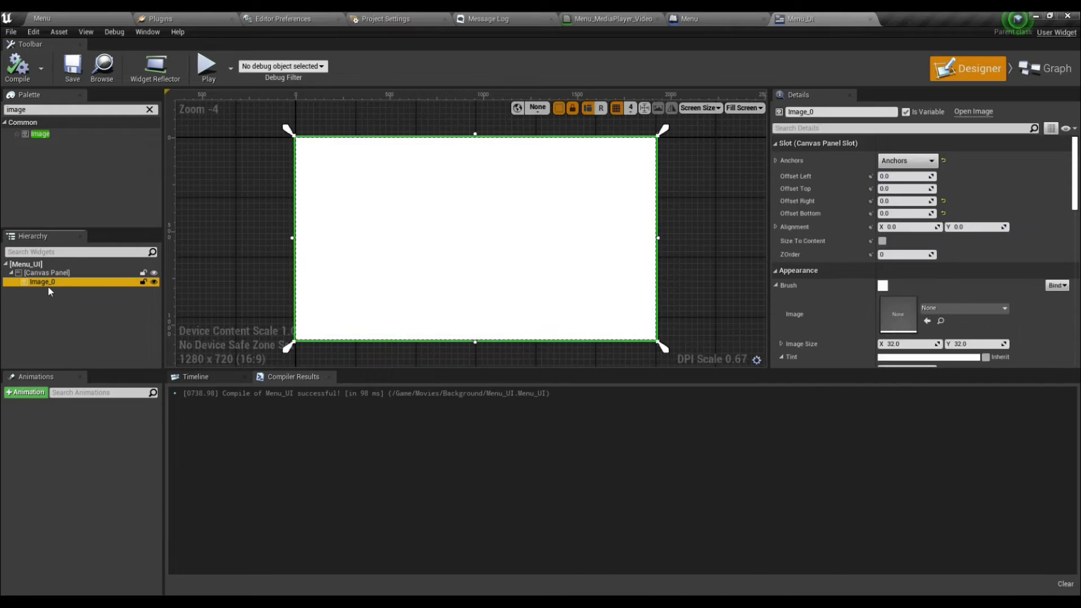
pyautogui.click(50, 287)
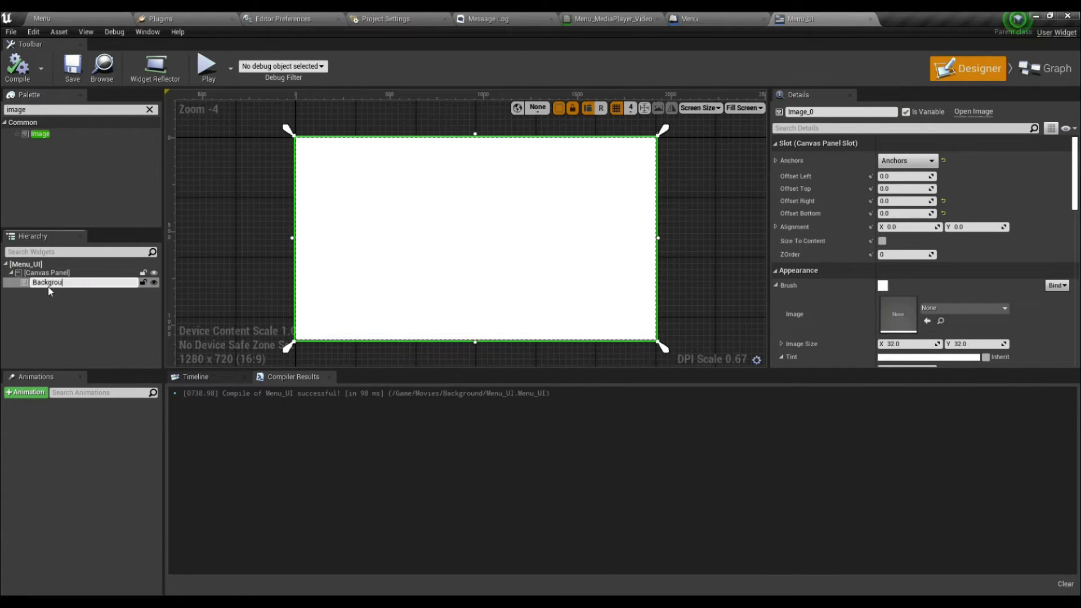
pyautogui.write('Background')
pyautogui.press('Return')
pyautogui.click(18, 67)
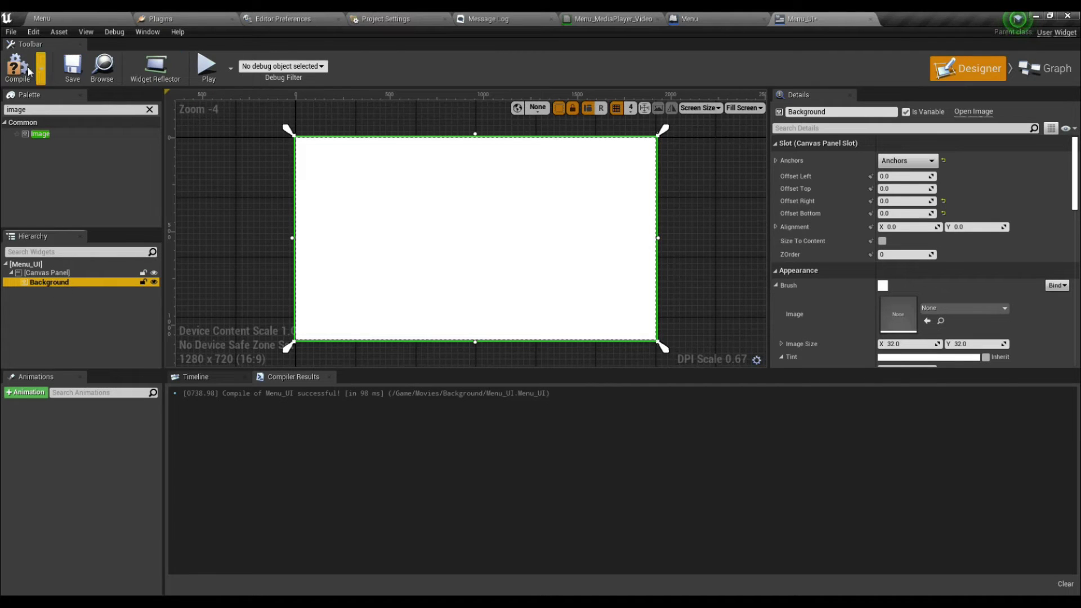
pyautogui.click(72, 66)
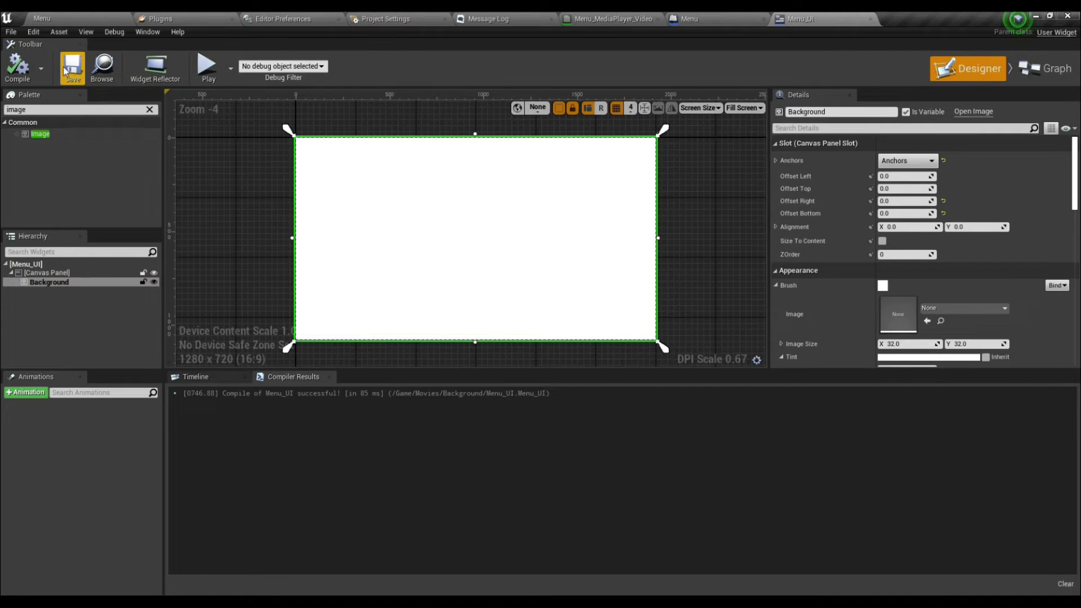
# Set the Background brush image to Menu_MediaPlayer_Video_Mat and compile.
pyautogui.click(948, 307)
pyautogui.click(947, 305)
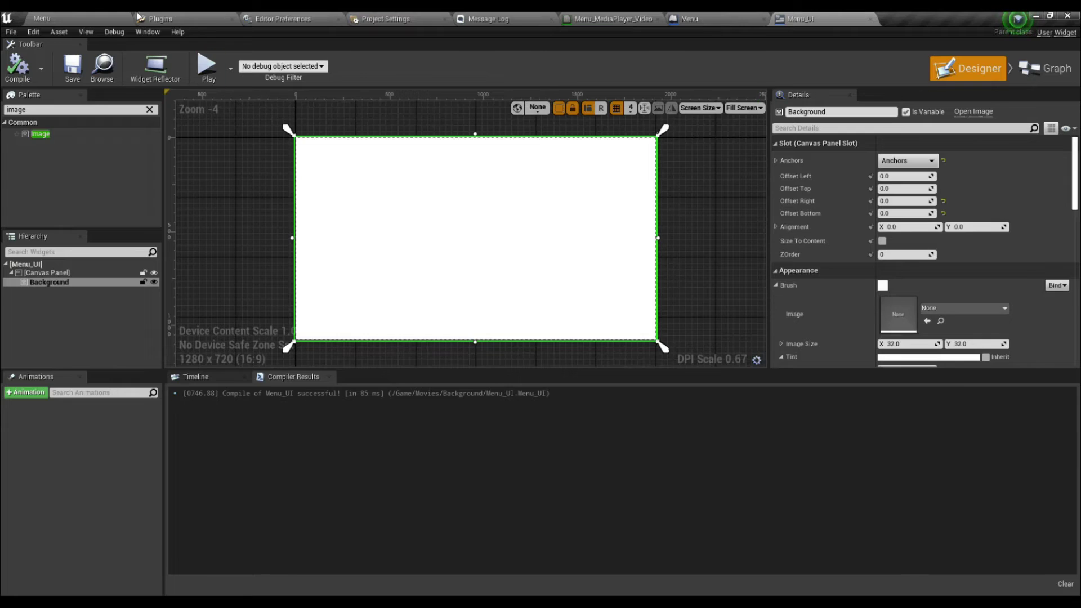
pyautogui.click(43, 19)
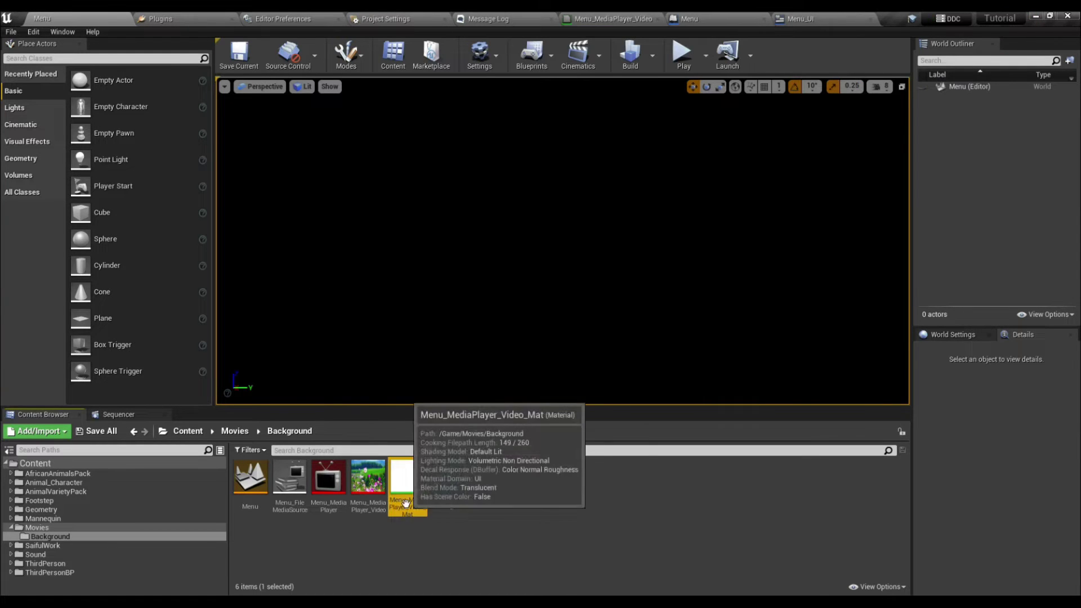
pyautogui.click(811, 19)
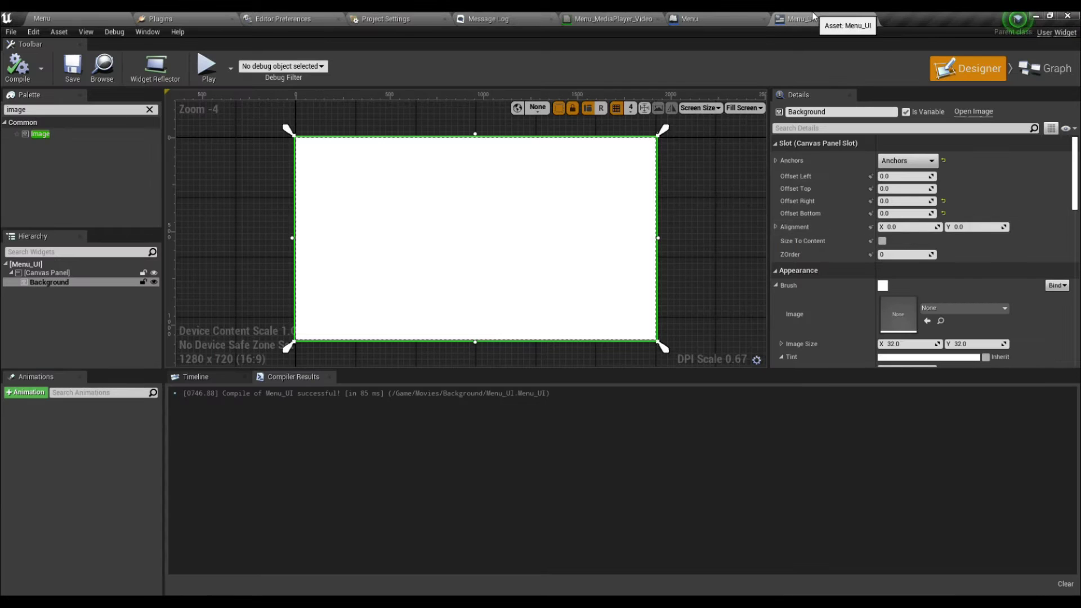
pyautogui.click(927, 321)
pyautogui.click(74, 70)
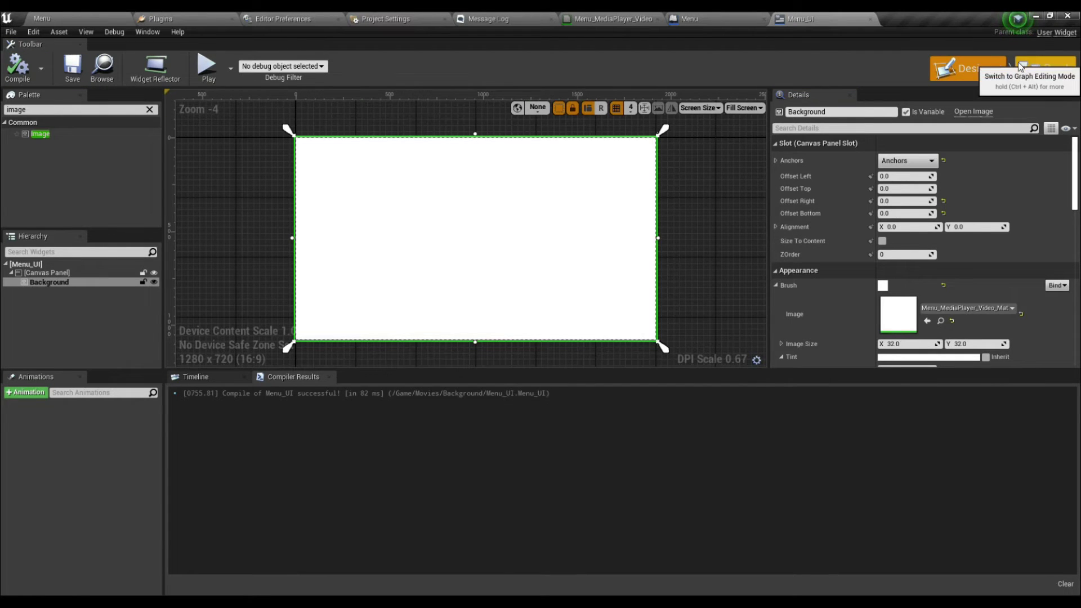
pyautogui.click(1033, 69)
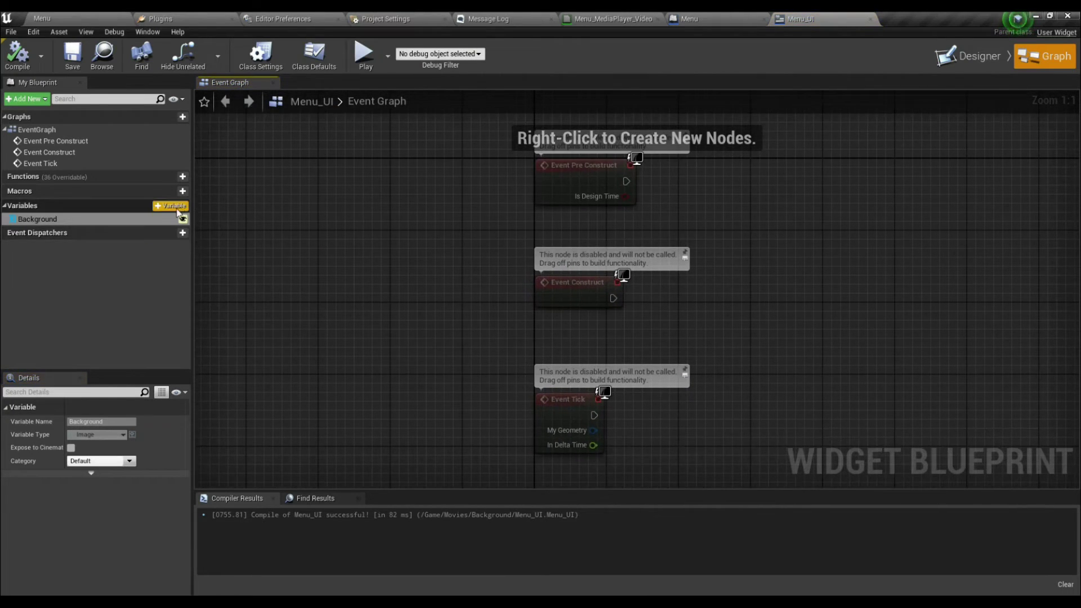
# Add a new variable named Media, fixing the 'Medua' typo, and drop it into the graph.
pyautogui.click(171, 206)
pyautogui.write('Medua')
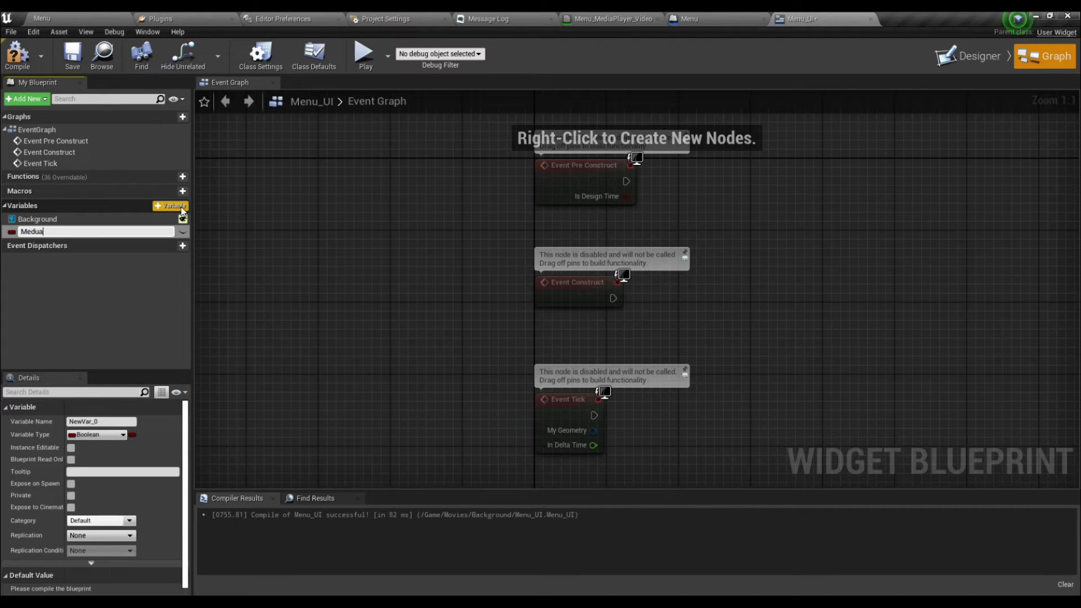
pyautogui.press('Return')
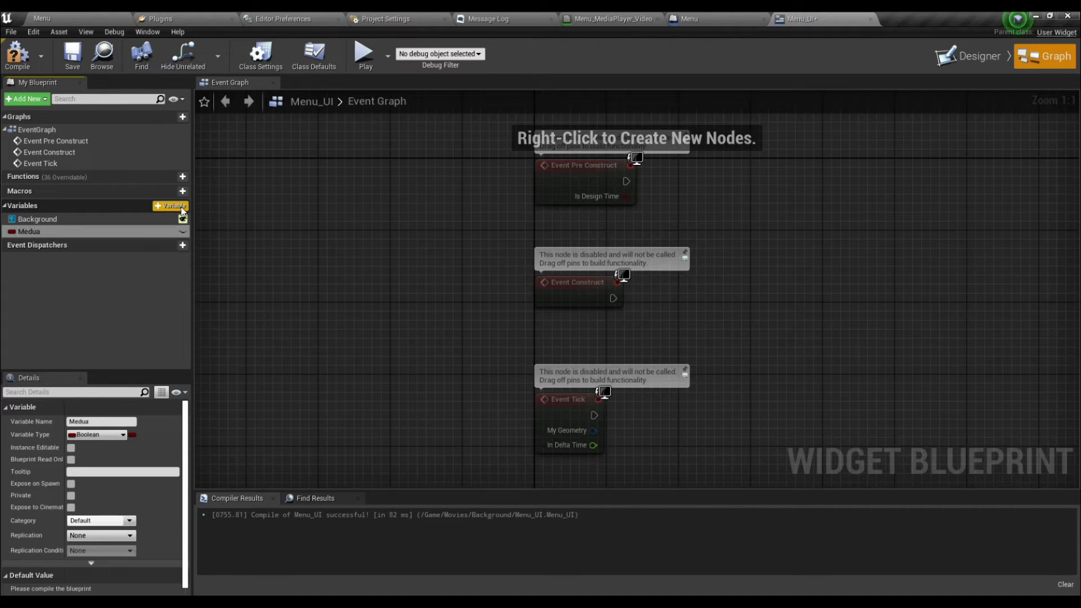
pyautogui.doubleClick(50, 231)
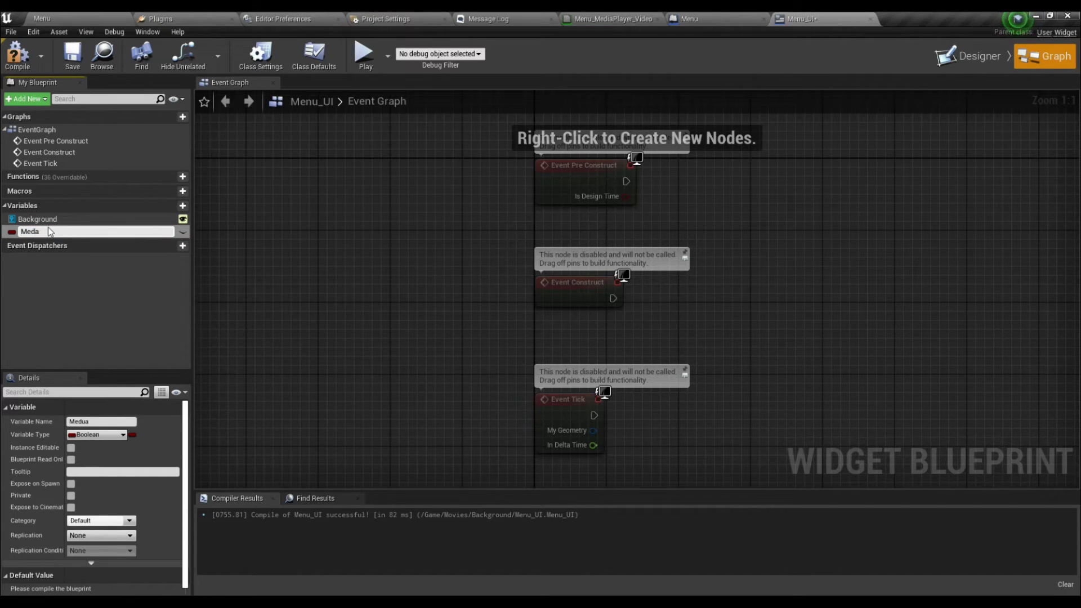
pyautogui.write('Media')
pyautogui.press('Return')
pyautogui.keyDown('ctrl'); pyautogui.moveTo(49, 231); pyautogui.dragTo(413, 306); pyautogui.keyUp('ctrl')
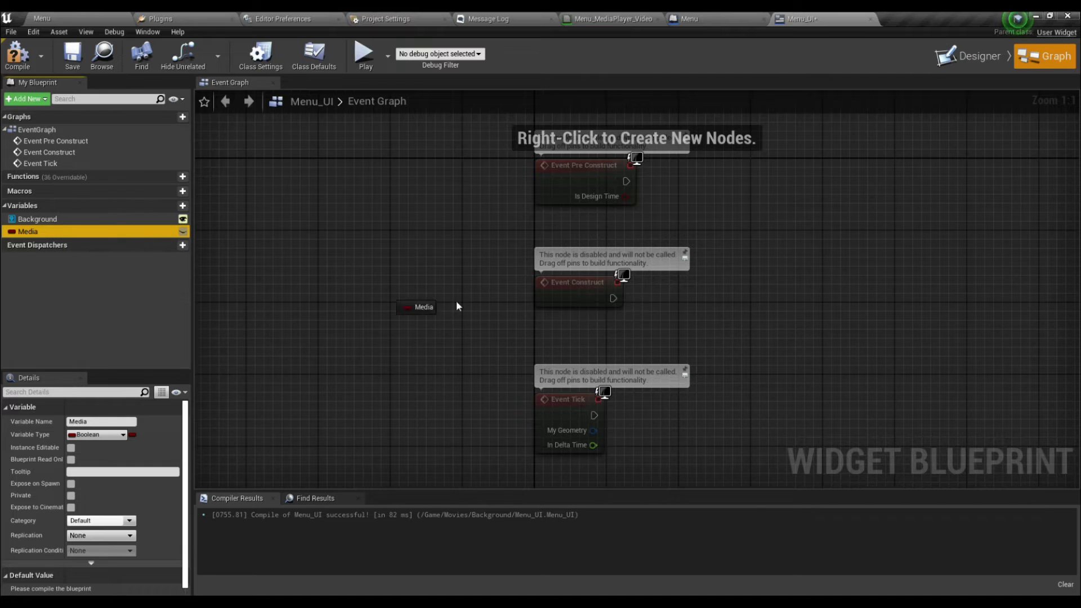
pyautogui.moveTo(547, 327); pyautogui.dragTo(547, 326)
pyautogui.click(439, 307)
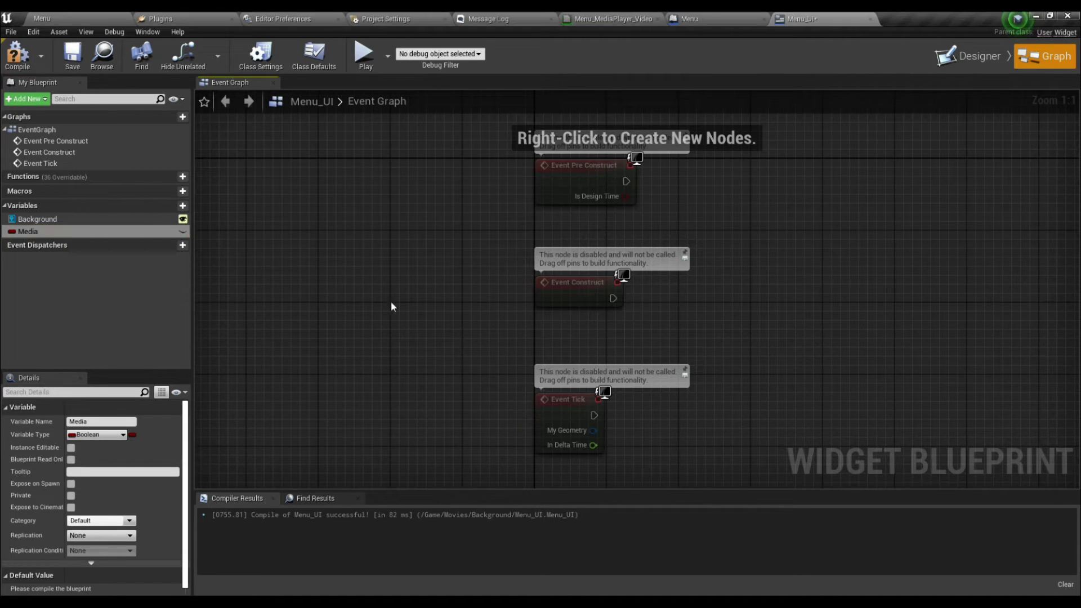
# Make Media a Media Player Object Reference, then compile and save.
pyautogui.click(97, 434)
pyautogui.click(230, 277)
pyautogui.click(92, 435)
pyautogui.write('m')
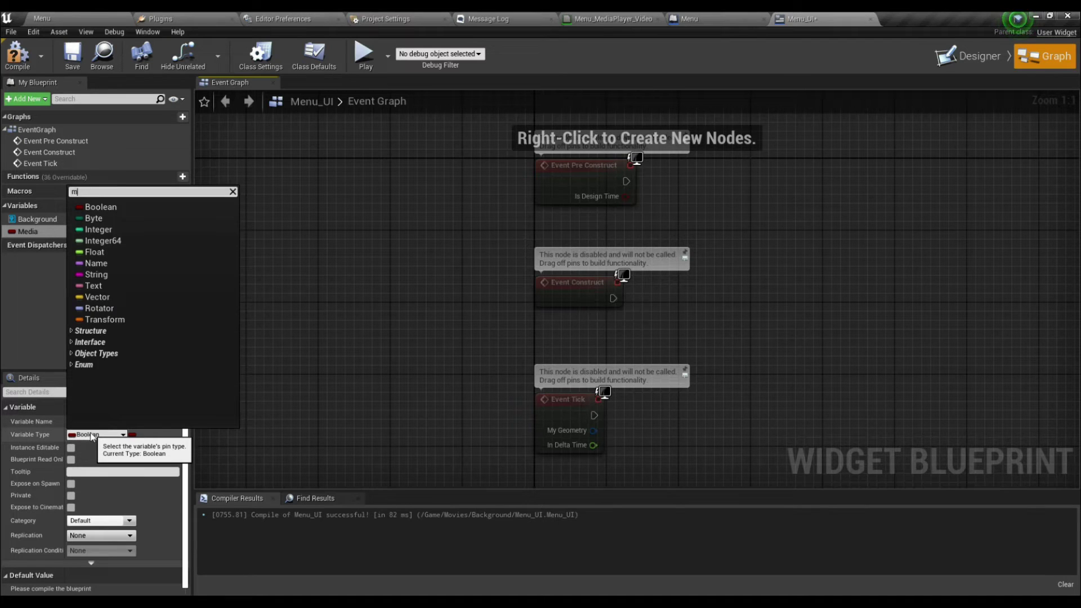
pyautogui.write('edia')
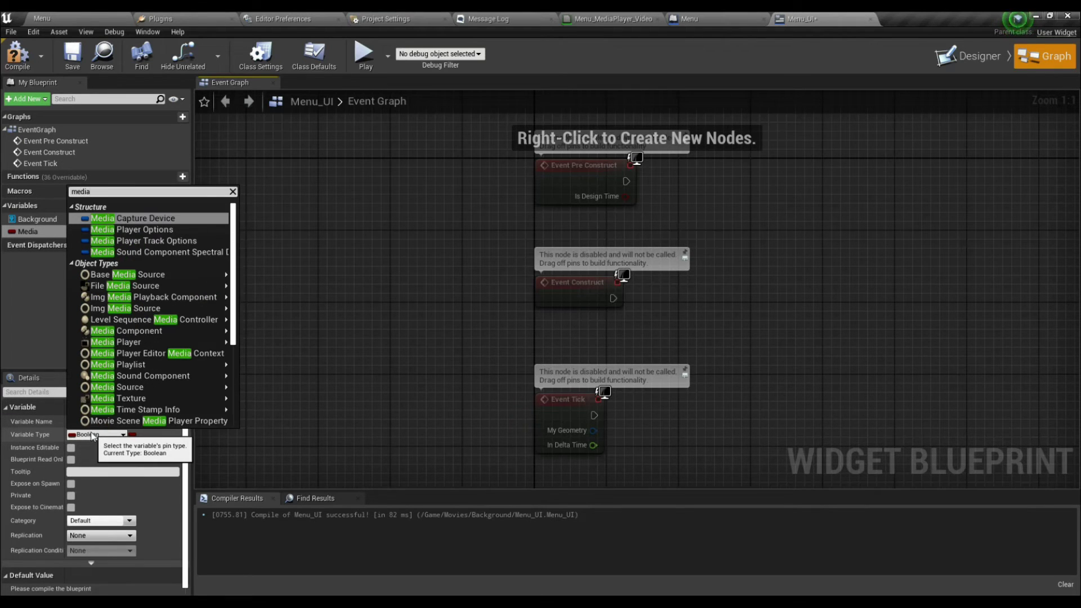
pyautogui.moveTo(147, 345)
pyautogui.click(269, 345)
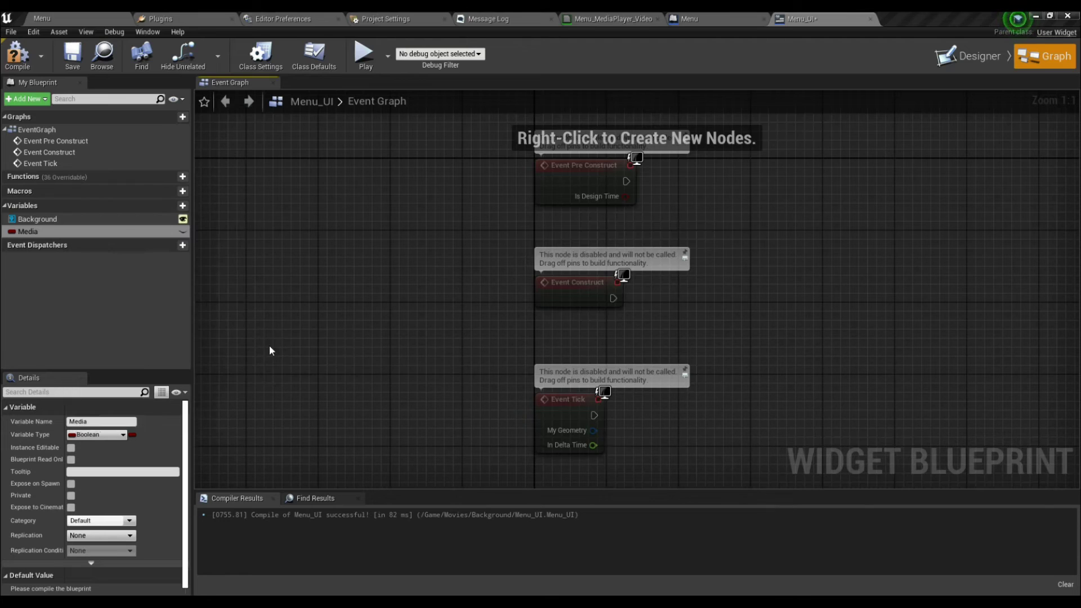
pyautogui.click(16, 57)
pyautogui.click(70, 56)
pyautogui.scroll(-2, 90, 479)
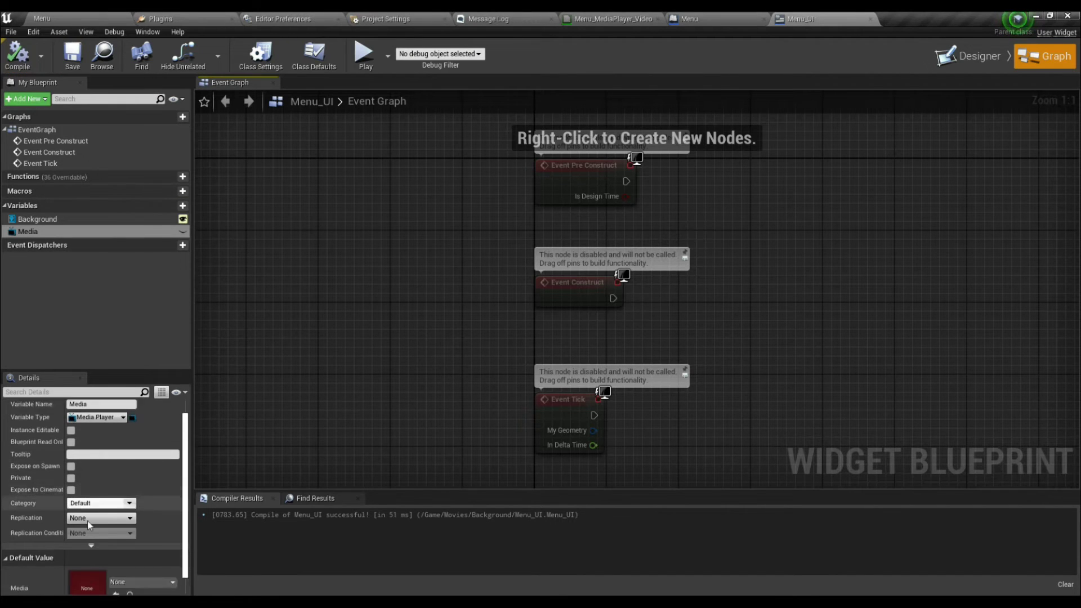
# Set Media's default value to Menu_MediaPlayer, compile, save, and place a Media getter.
pyautogui.click(140, 558)
pyautogui.click(133, 402)
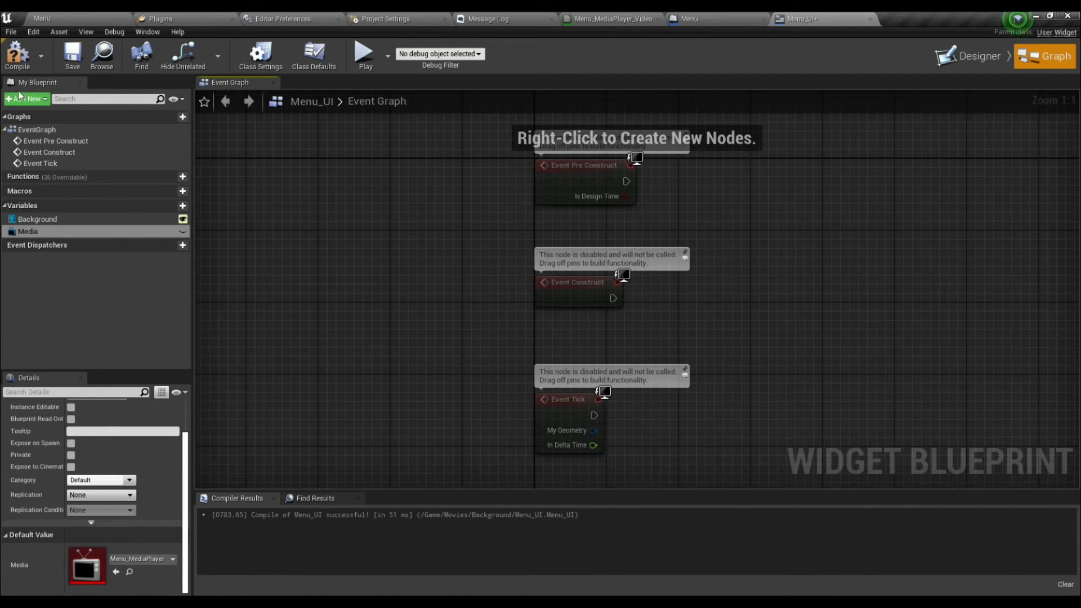
pyautogui.click(17, 57)
pyautogui.click(72, 56)
pyautogui.moveTo(28, 231); pyautogui.dragTo(664, 316)
# Wire Event Construct to an Open Source node on Media using Menu_FileMediaSource, then compile.
pyautogui.click(578, 347)
pyautogui.write('open sou')
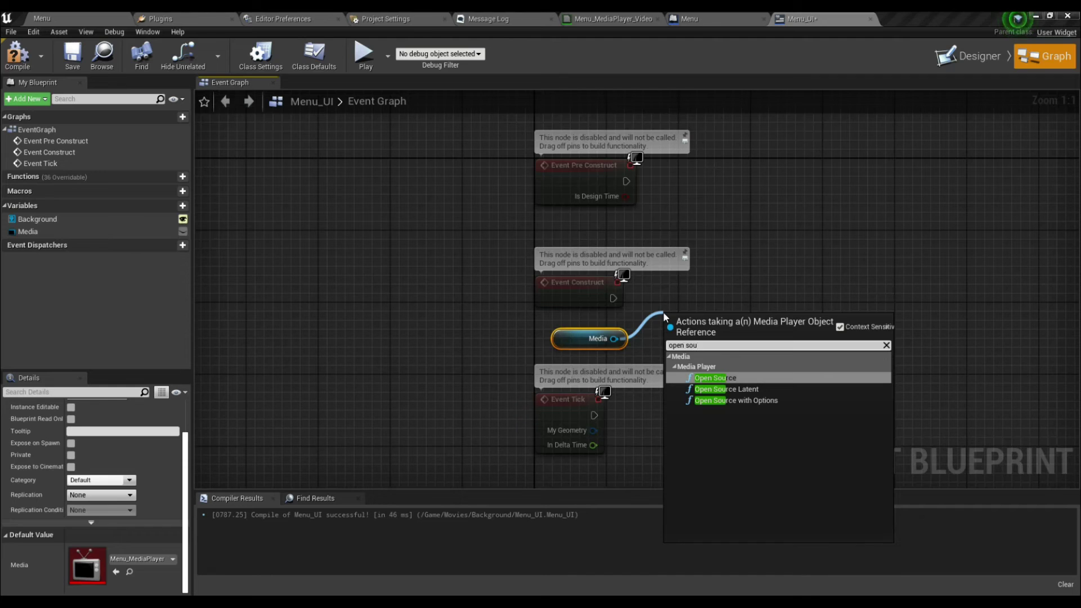
pyautogui.press('Return')
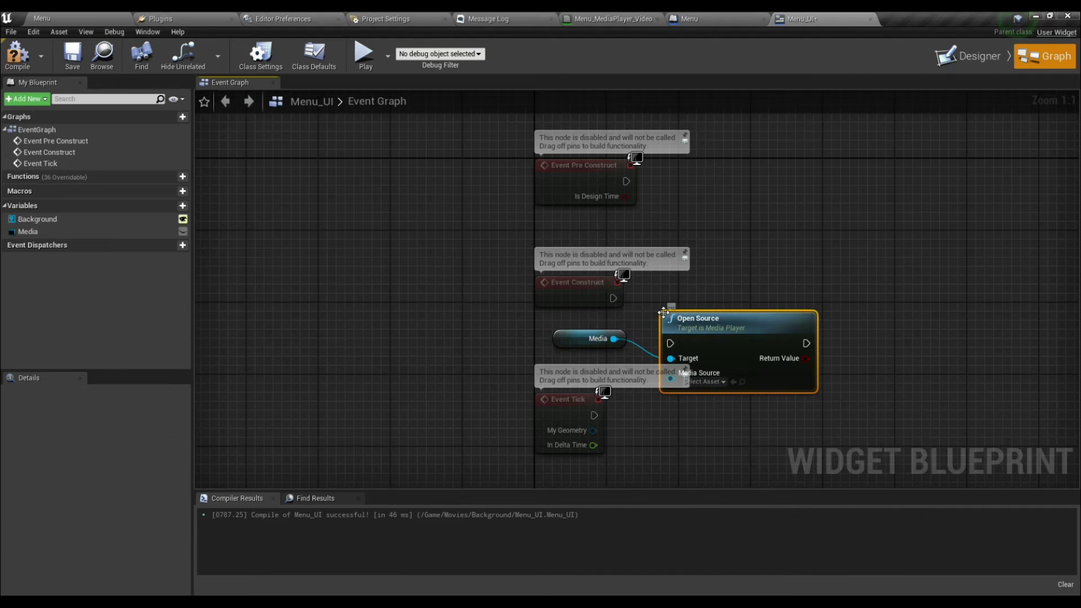
pyautogui.click(703, 382)
pyautogui.click(715, 423)
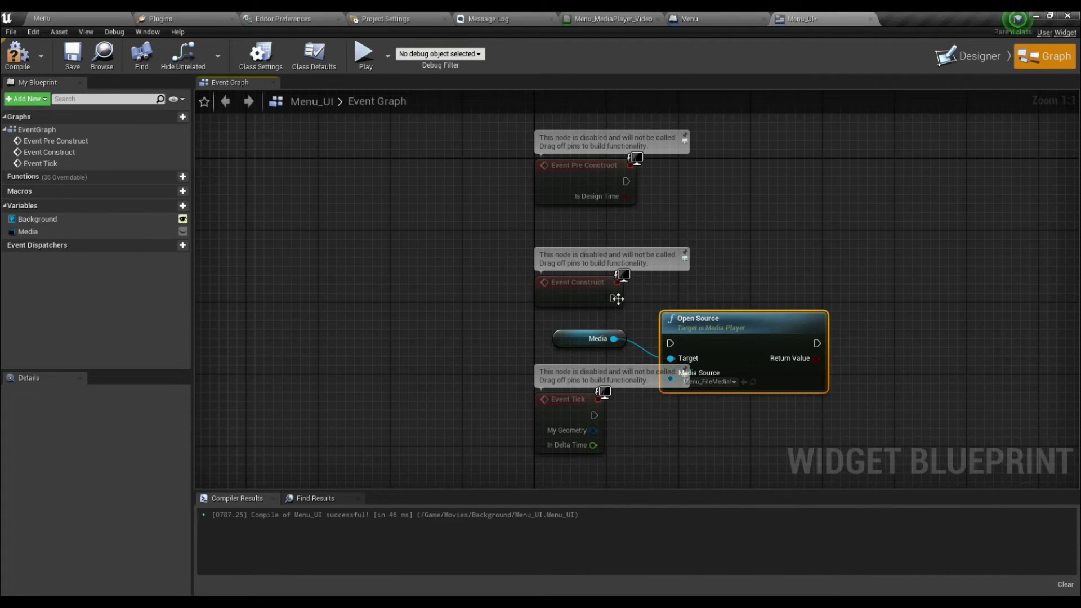
pyautogui.moveTo(617, 299); pyautogui.dragTo(704, 277)
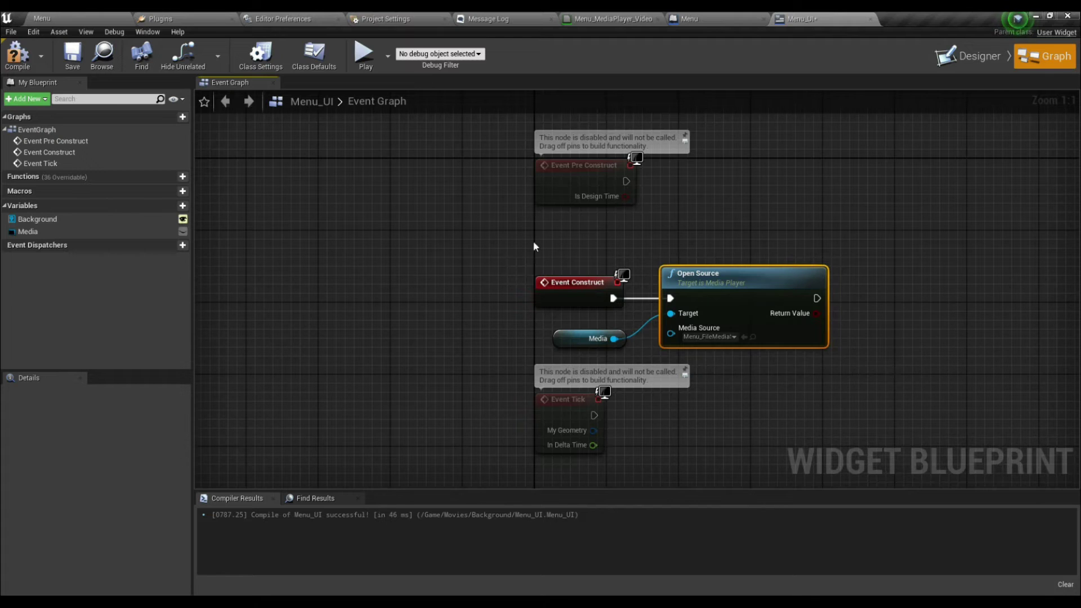
pyautogui.click(17, 55)
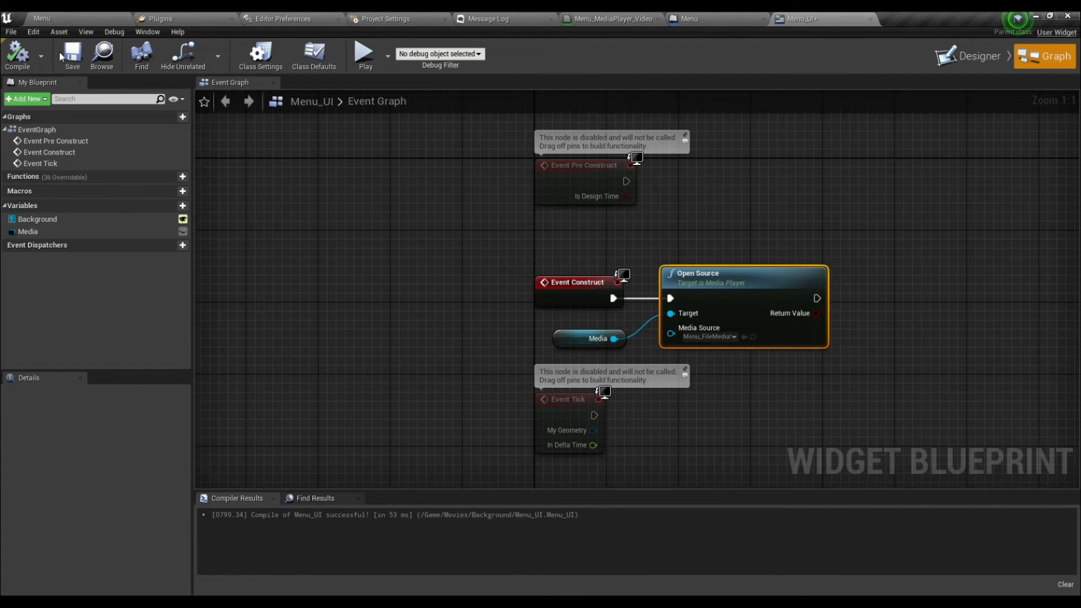
pyautogui.click(944, 64)
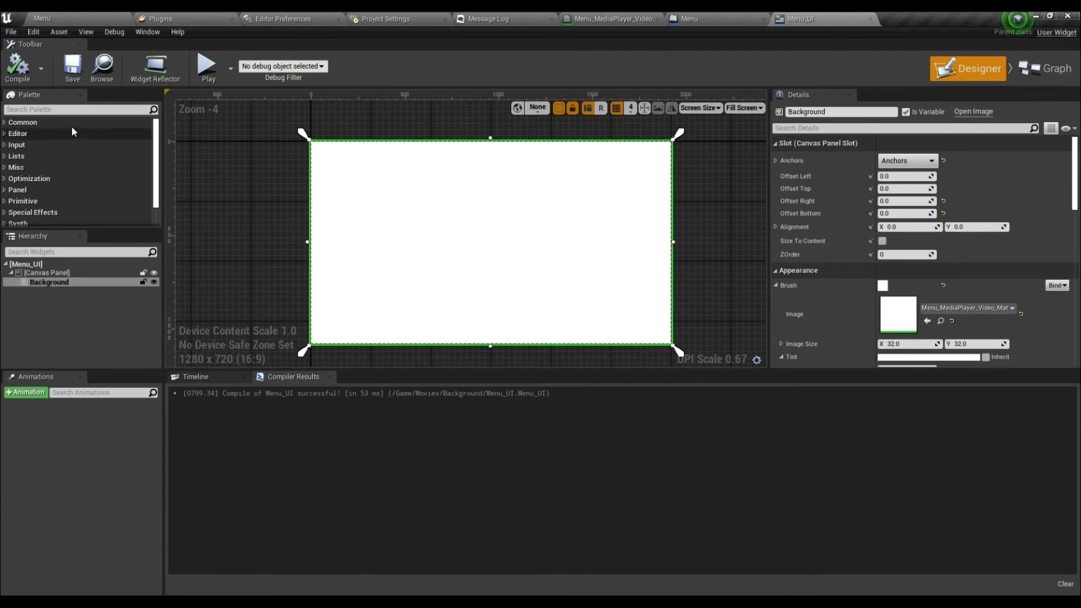
# Place a Button on the Menu_UI canvas sized 260 by 125.
pyautogui.click(64, 108)
pyautogui.write('Bu')
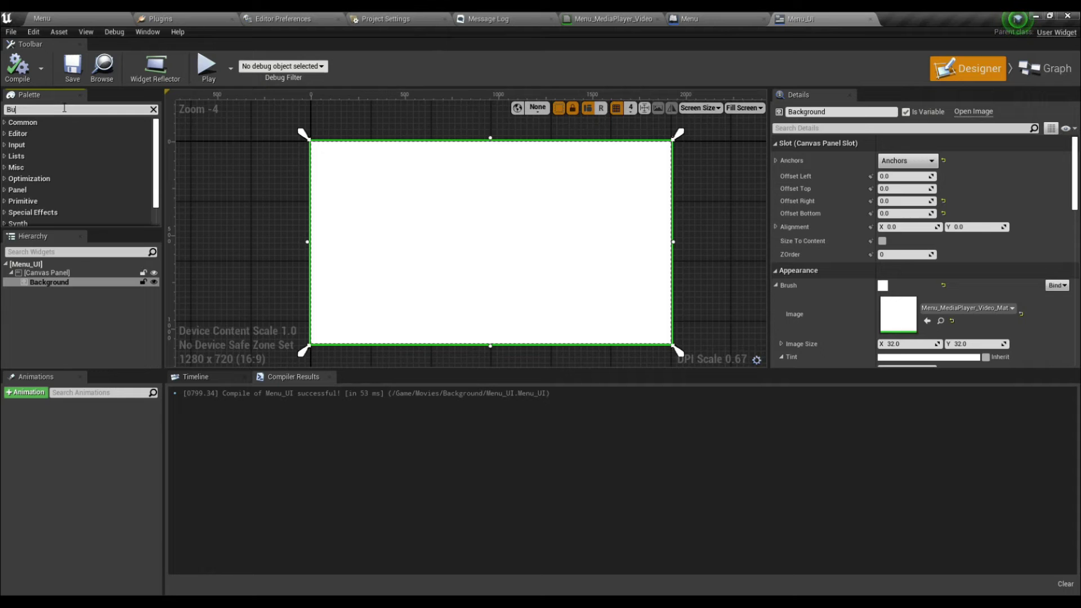
pyautogui.write('tt')
pyautogui.moveTo(41, 134); pyautogui.dragTo(399, 229)
pyautogui.scroll(1, 349, 229)
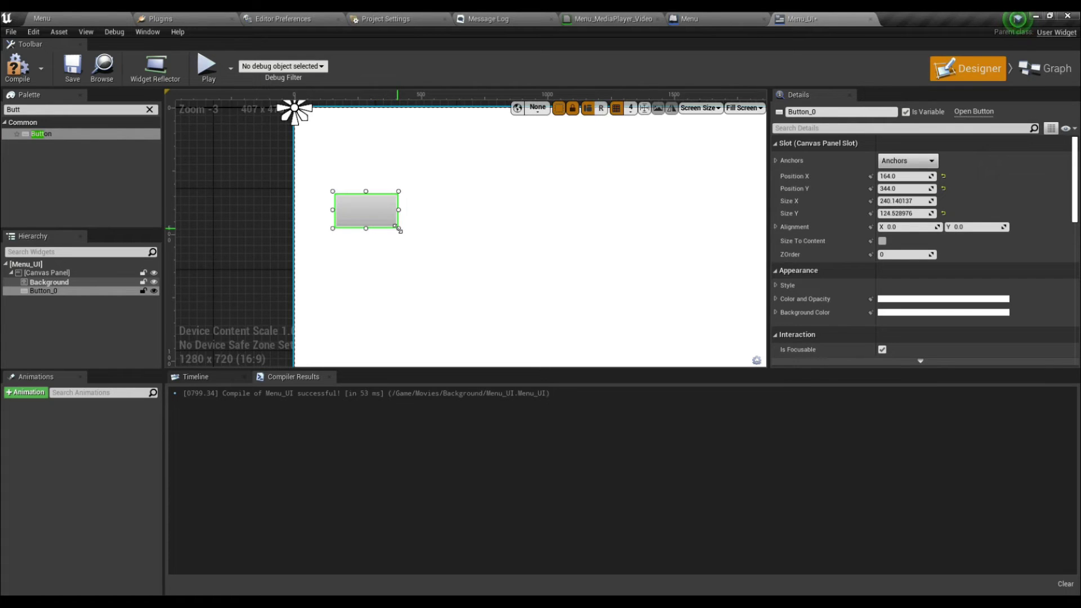
pyautogui.click(905, 201)
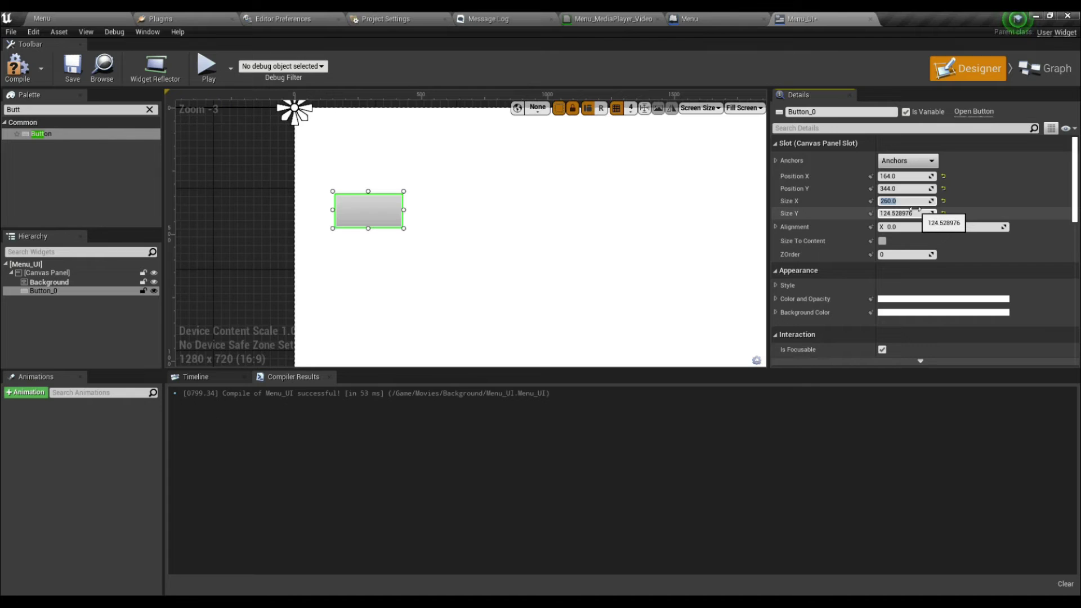
pyautogui.click(908, 213)
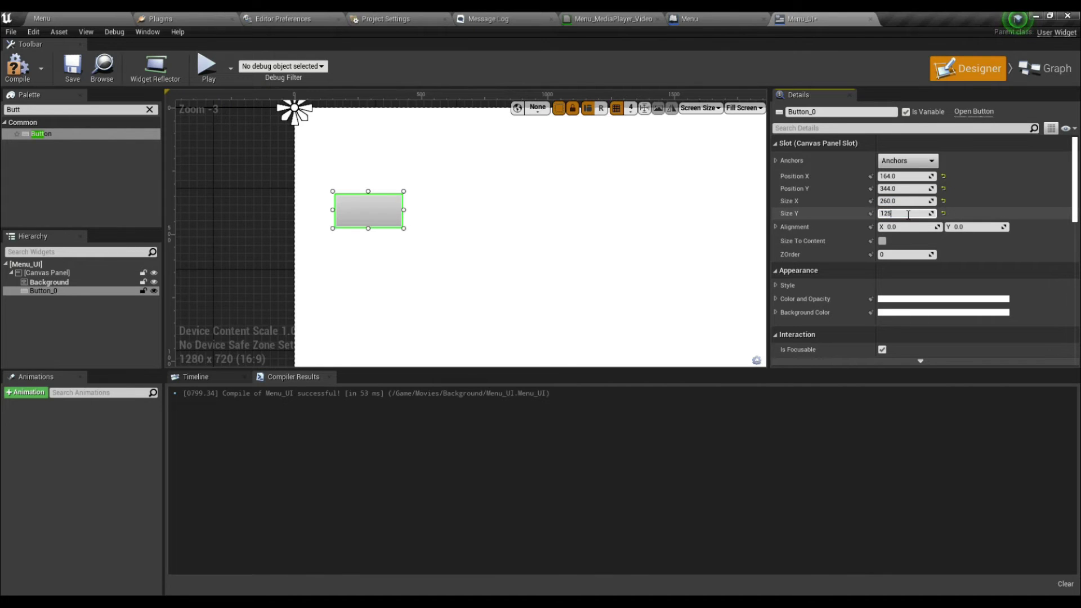
pyautogui.press('Return')
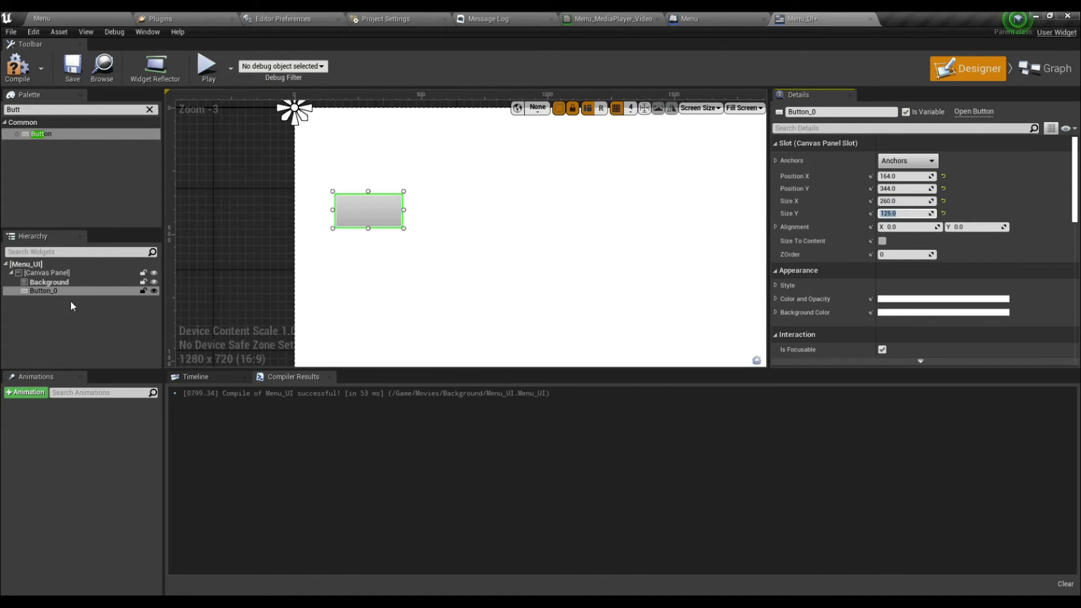
# Rename the new button to Play.
pyautogui.click(55, 292)
pyautogui.click(55, 292)
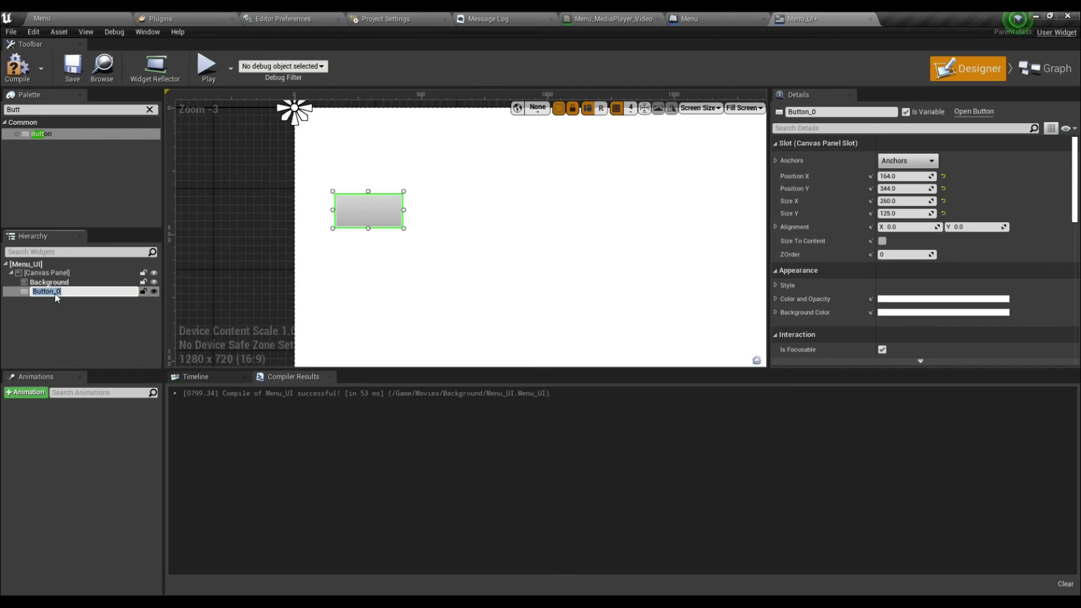
pyautogui.write('Play')
pyautogui.press('Return')
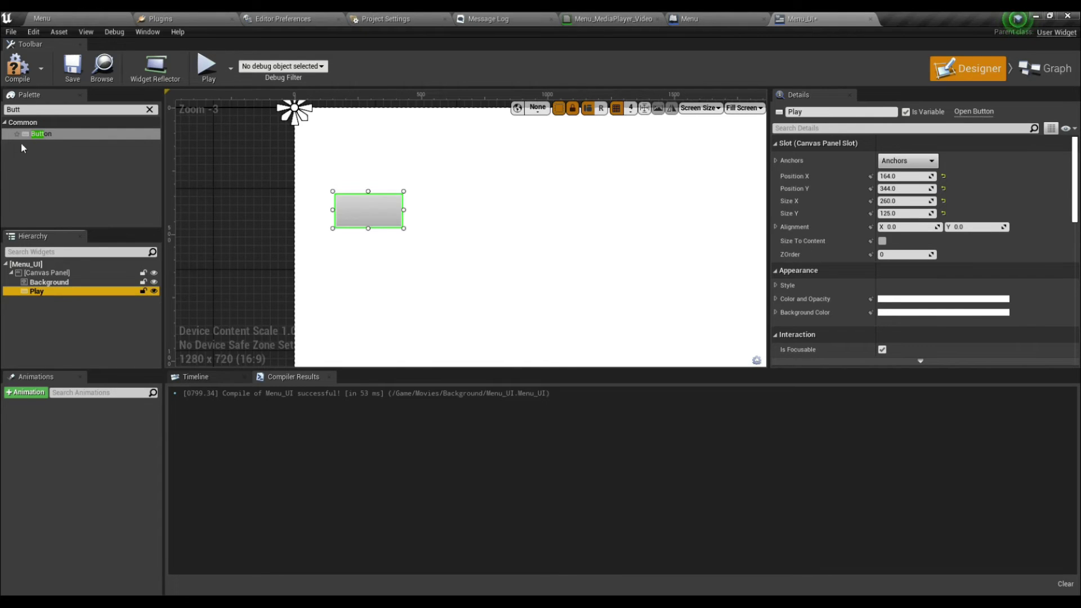
pyautogui.click(30, 109)
pyautogui.write('text')
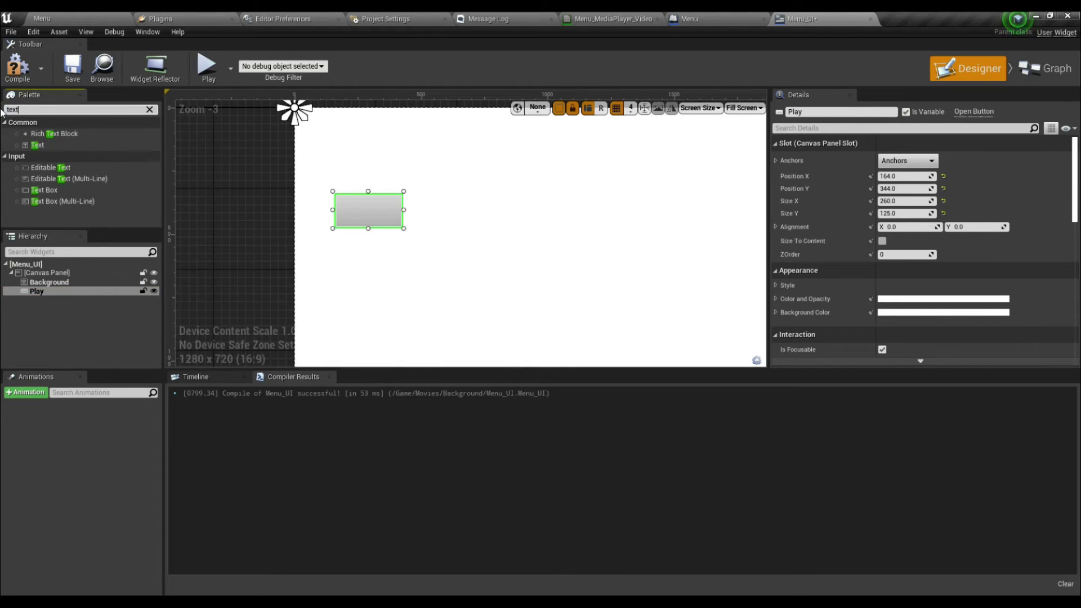
# Put a text label inside the Play button with font size 42 reading 'Play'.
pyautogui.moveTo(37, 144); pyautogui.dragTo(340, 215)
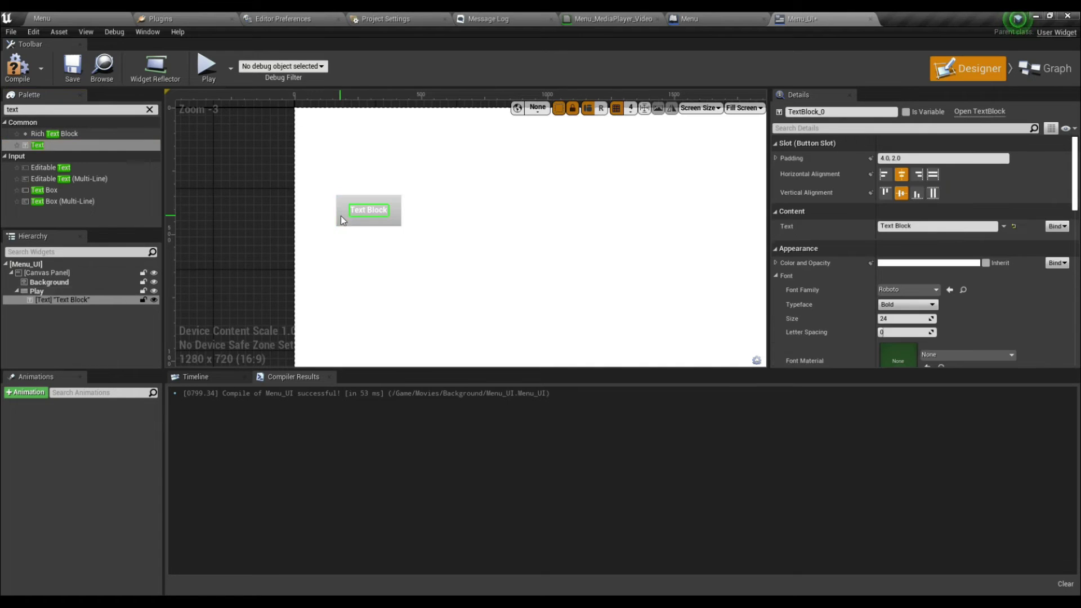
pyautogui.click(62, 299)
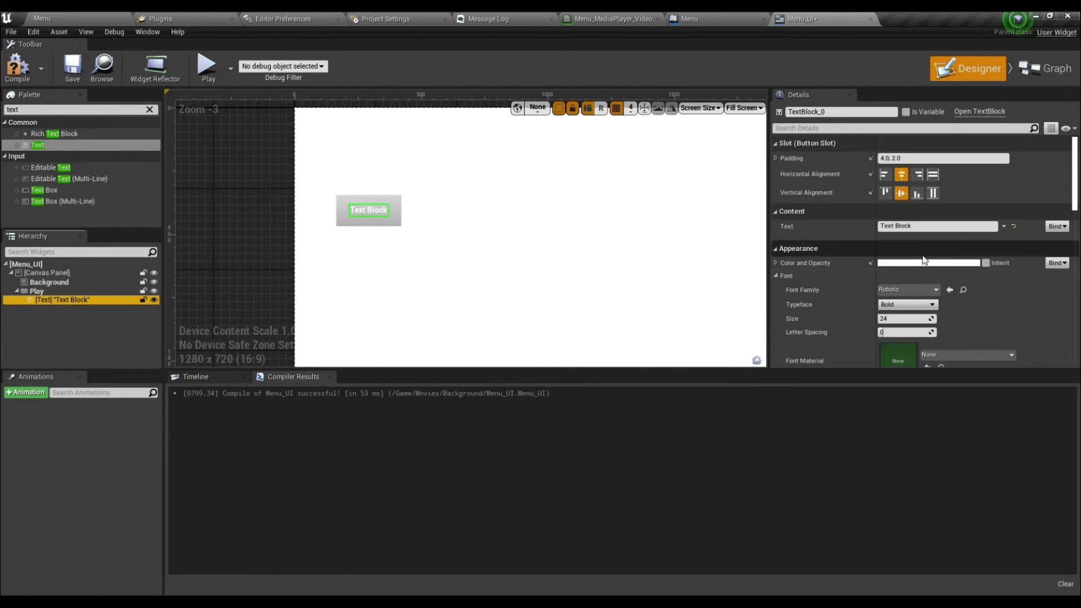
pyautogui.scroll(-1, 914, 283)
pyautogui.moveTo(915, 283)
pyautogui.mouseDown()
pyautogui.moveTo(945, 283)
pyautogui.moveTo(914, 283)
pyautogui.mouseUp()
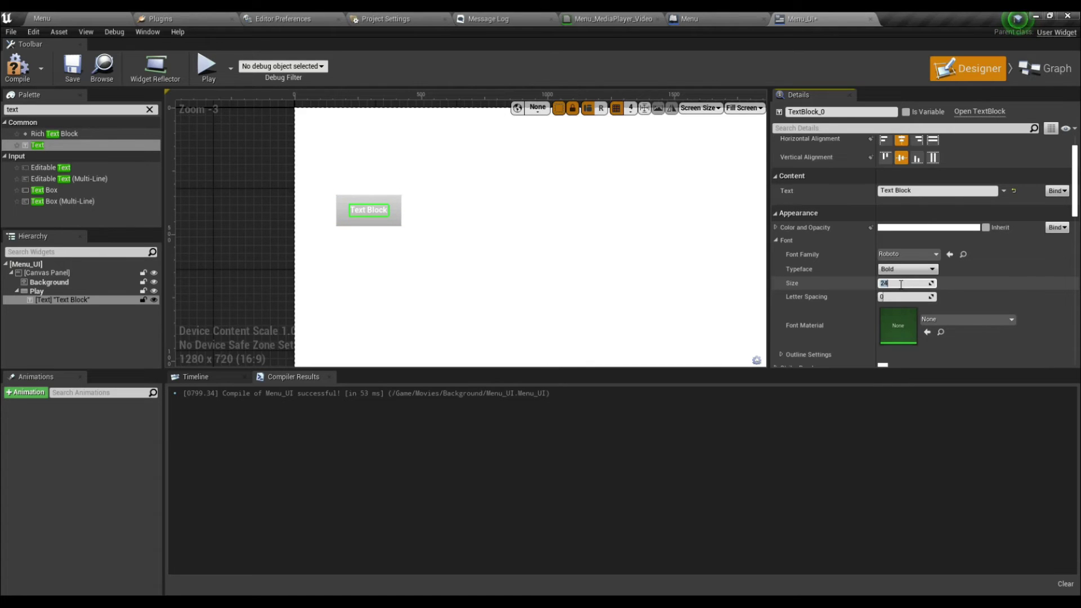
pyautogui.press('Return')
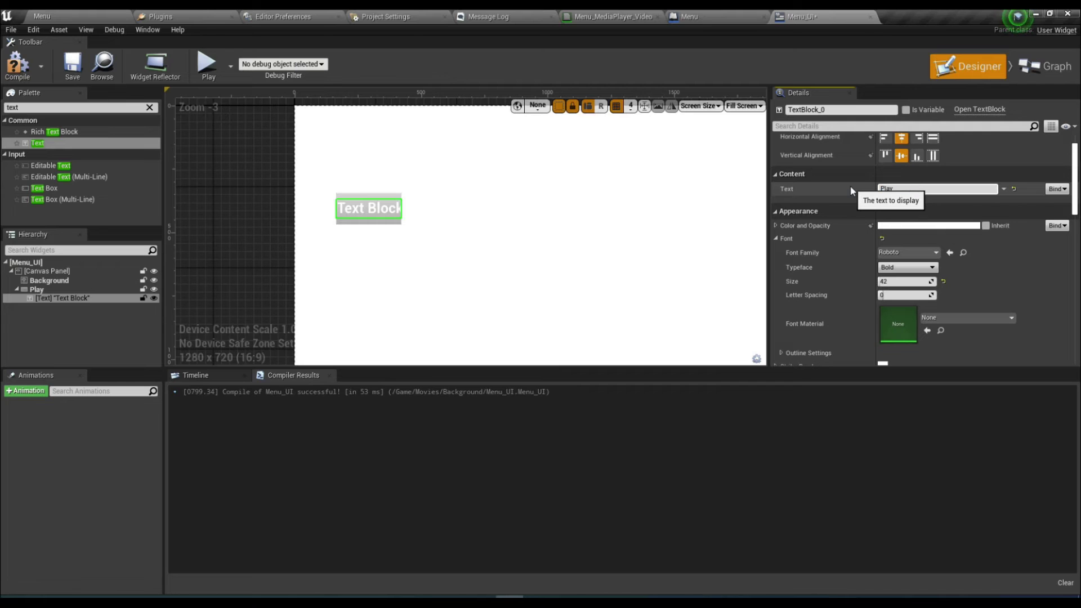
pyautogui.press('Return')
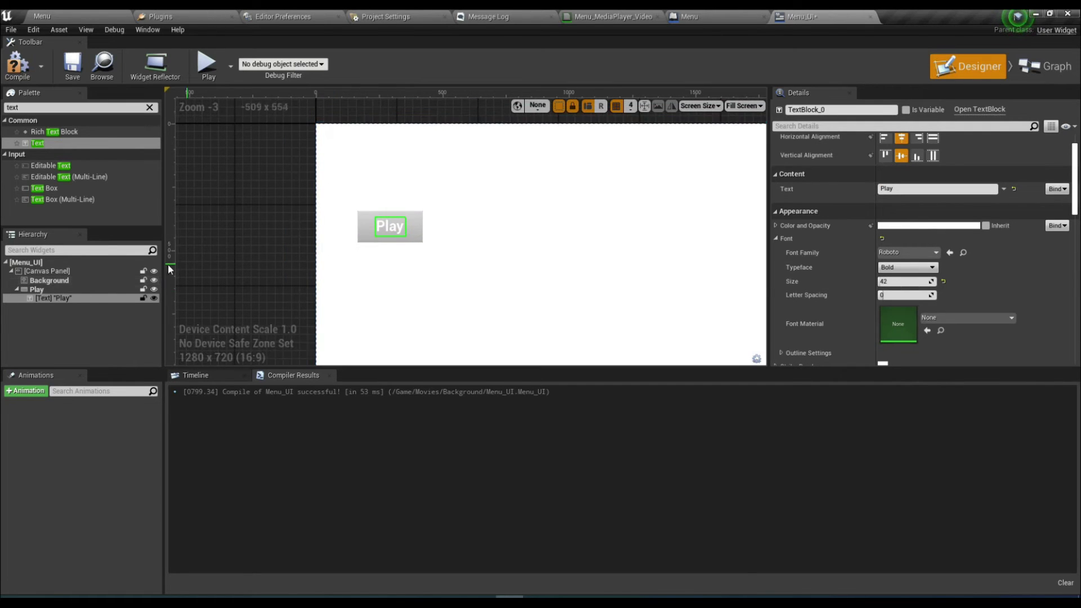
pyautogui.click(36, 288)
pyautogui.scroll(-2, 460, 269)
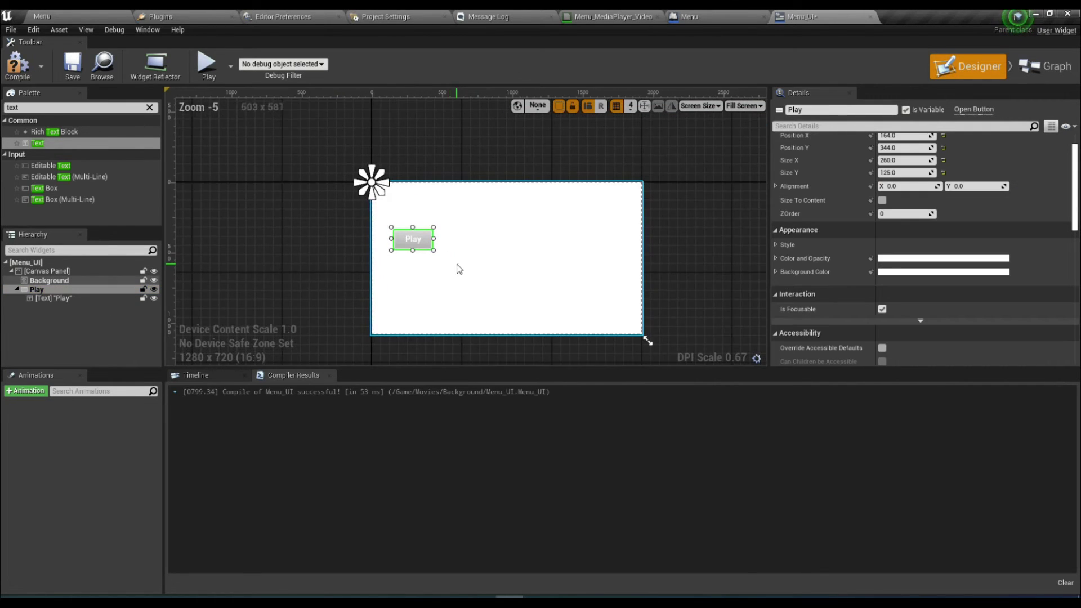
# Anchor the Play button to middle-left and nudge it slightly upward.
pyautogui.scroll(1, 459, 269)
pyautogui.scroll(3, 907, 186)
pyautogui.click(907, 156)
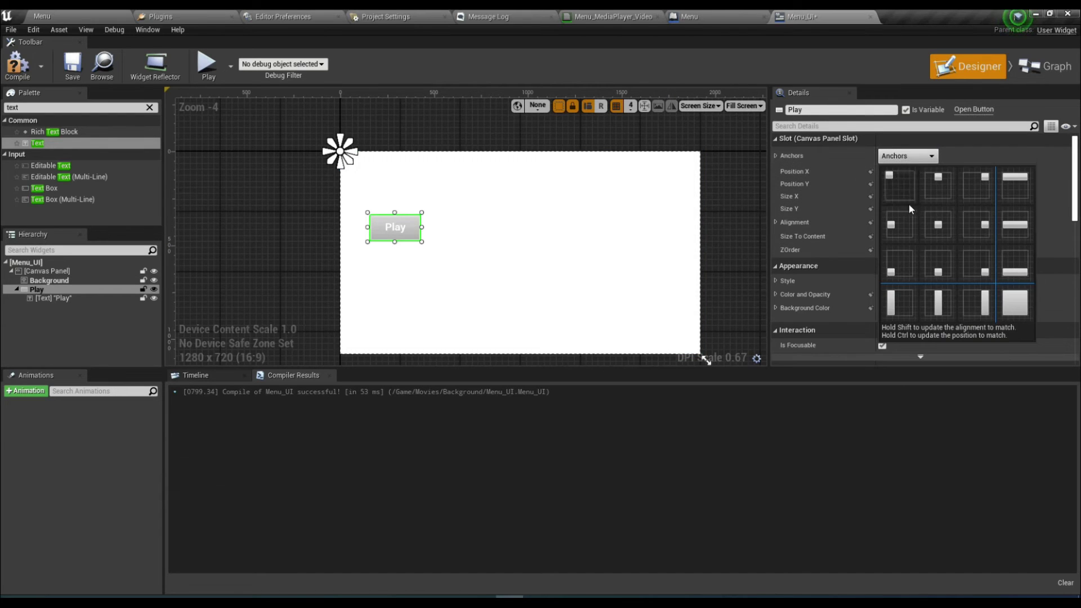
pyautogui.click(900, 220)
pyautogui.moveTo(418, 227); pyautogui.dragTo(417, 221)
# Duplicate the Play button and move the copy just below it.
pyautogui.click(79, 322)
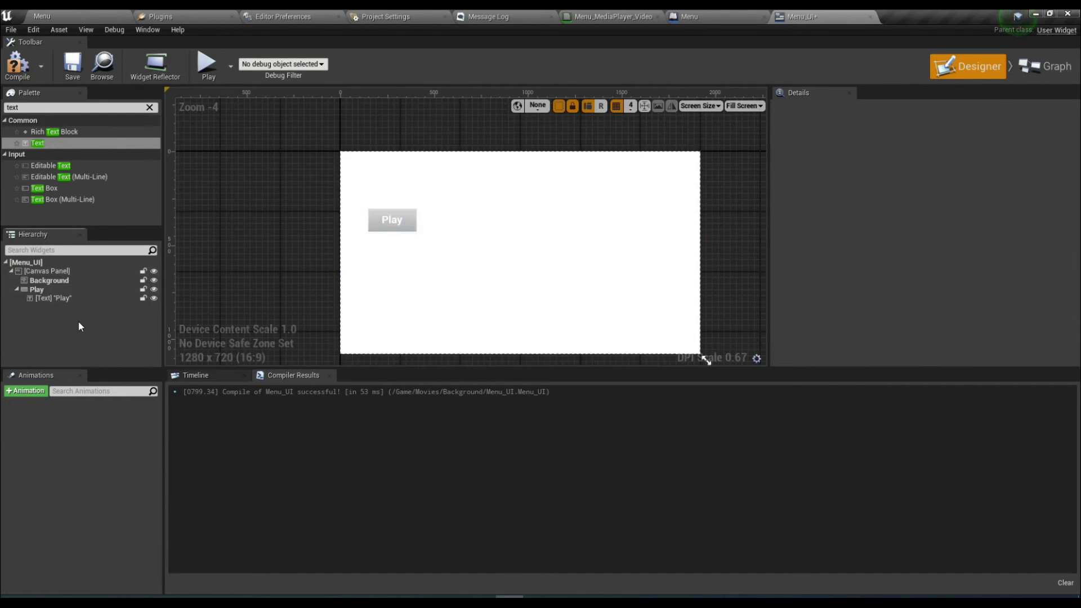
pyautogui.click(62, 292)
pyautogui.rightClick(62, 292)
pyautogui.click(98, 345)
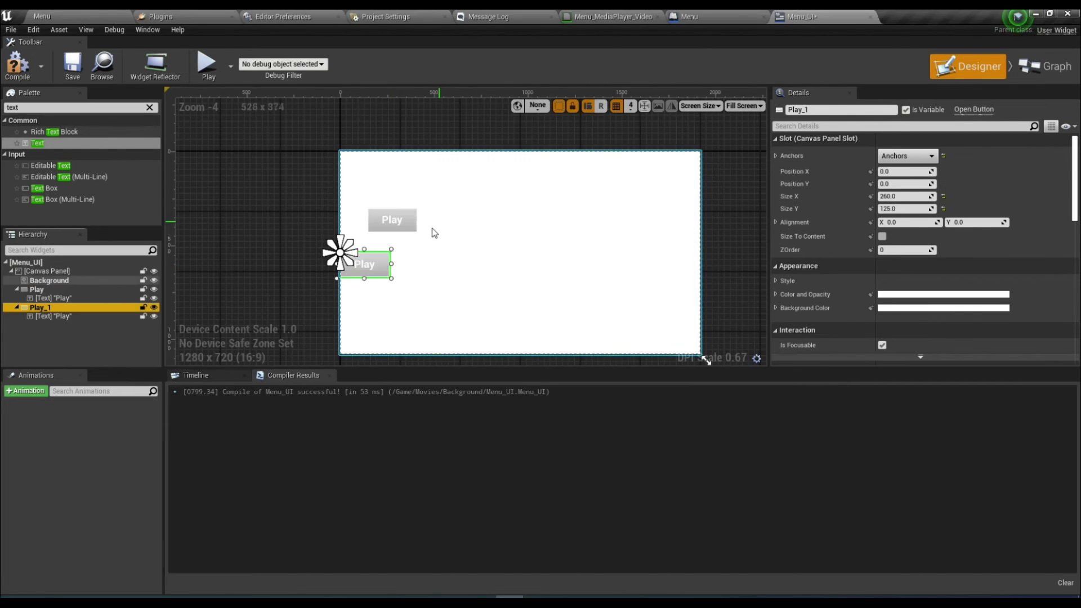
pyautogui.moveTo(383, 264); pyautogui.dragTo(411, 251)
# Change the copy's label to 'About' and rename the button About.
pyautogui.click(393, 251)
pyautogui.click(911, 221)
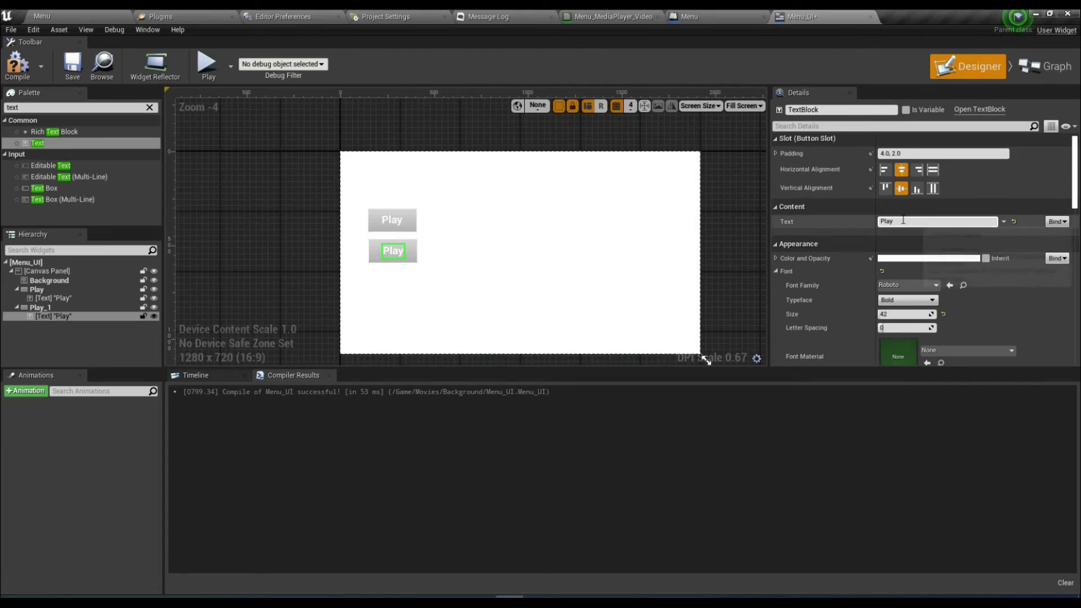
pyautogui.write('Ab')
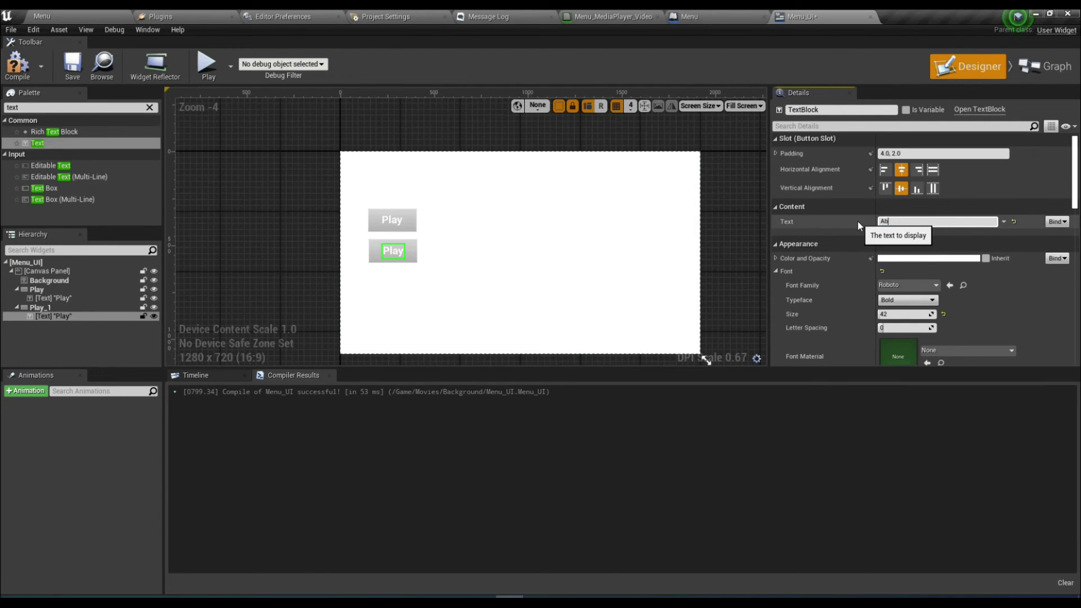
pyautogui.write('out')
pyautogui.press('Return')
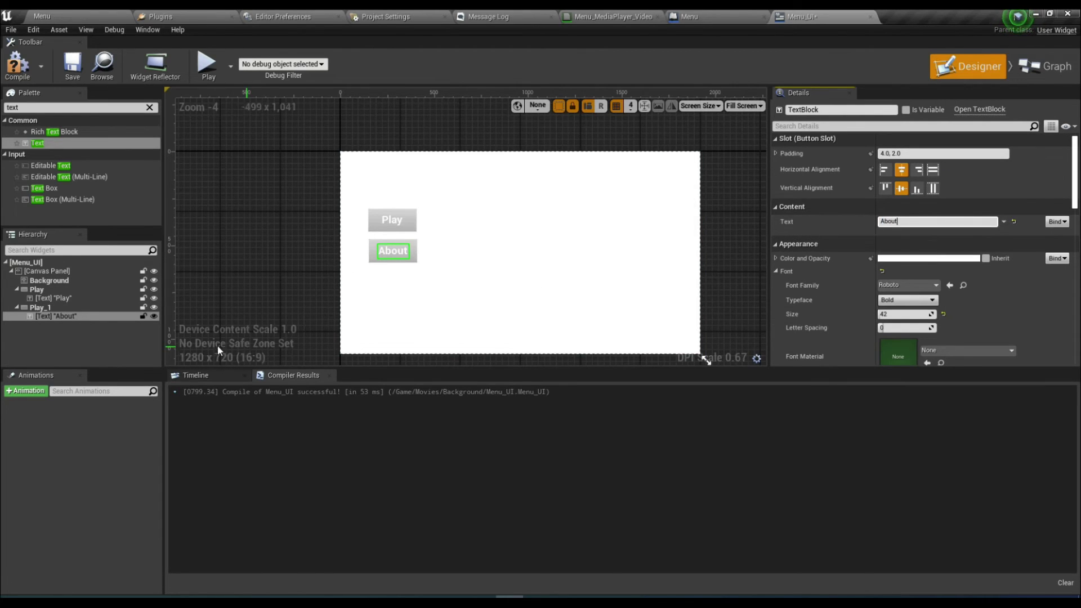
pyautogui.click(40, 307)
pyautogui.click(59, 308)
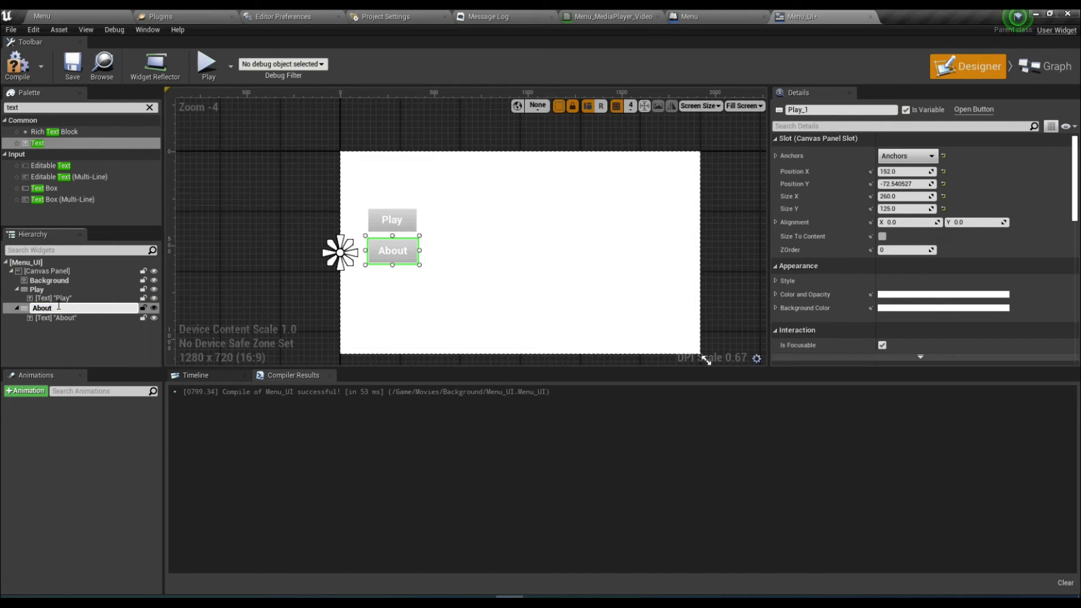
pyautogui.press('Return')
# Duplicate the About button, move the copy below it, and rename it Quit.
pyautogui.rightClick(46, 309)
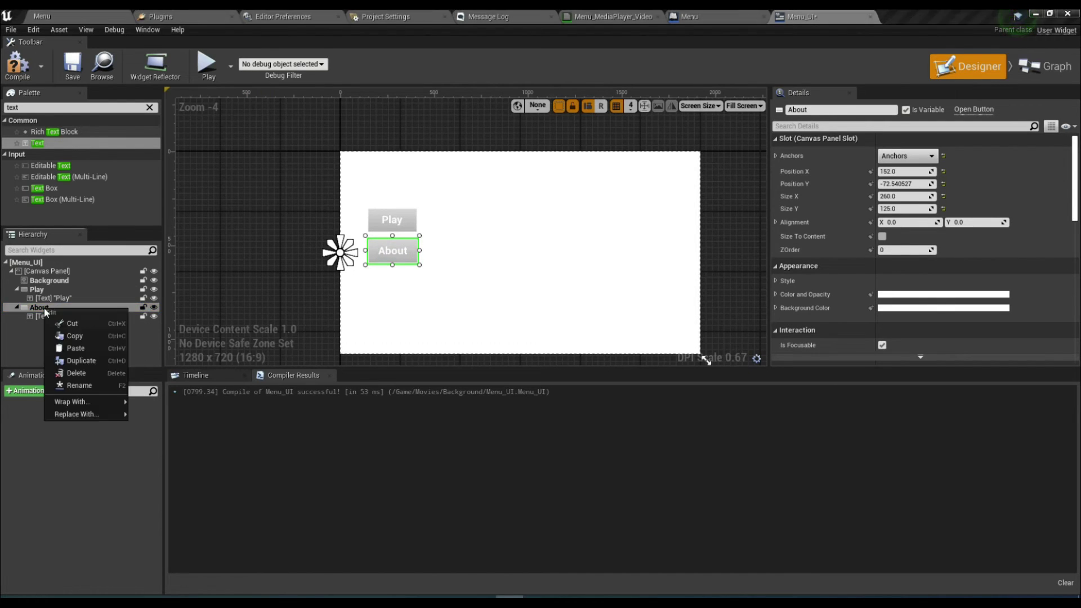
pyautogui.click(73, 360)
pyautogui.moveTo(404, 254); pyautogui.dragTo(413, 297)
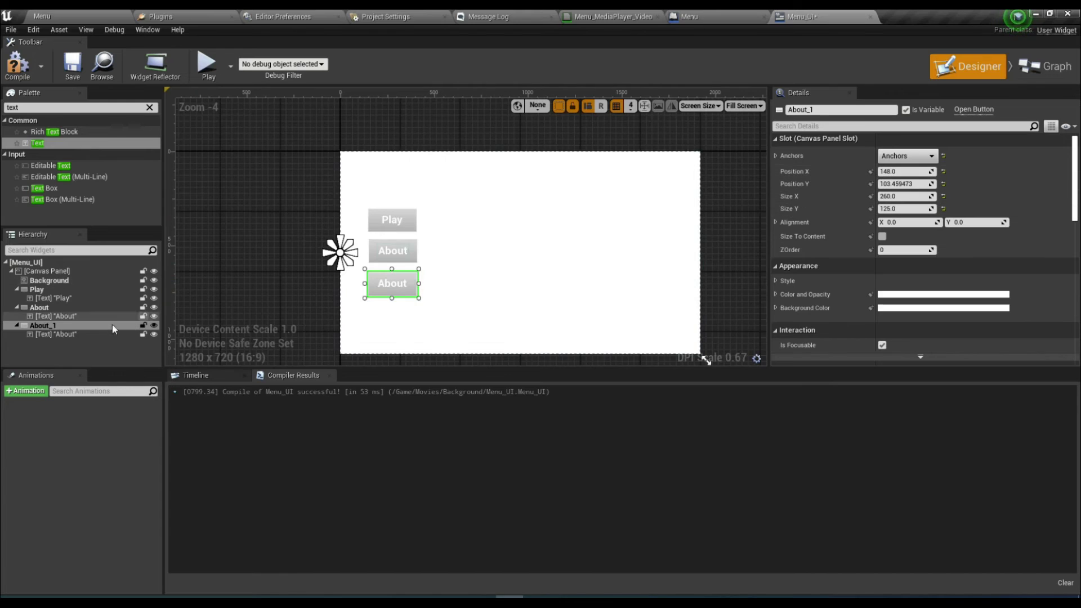
pyautogui.doubleClick(72, 327)
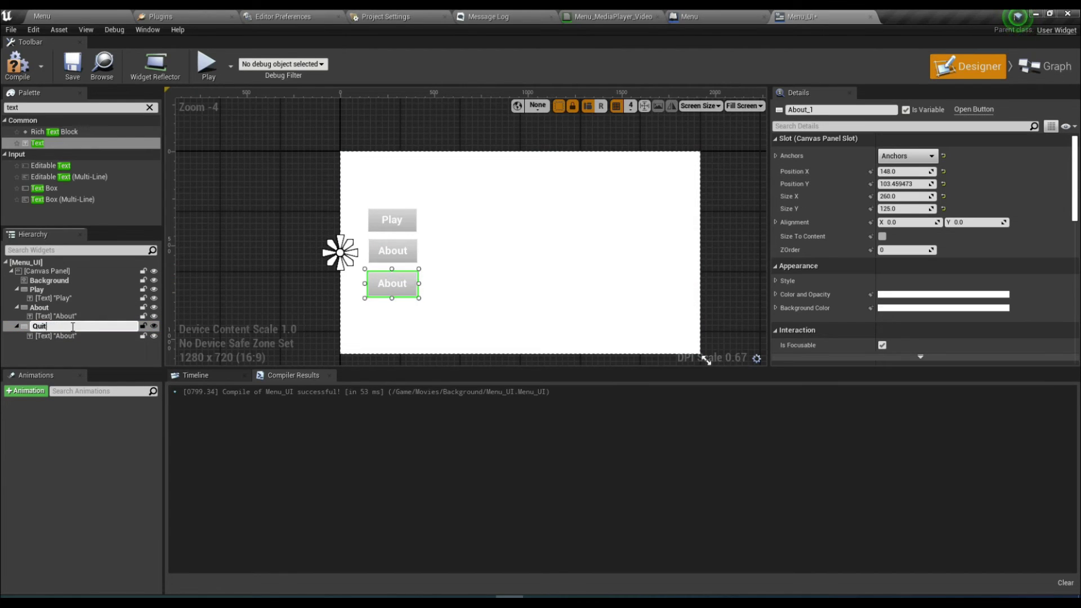
pyautogui.press('Return')
# Change the Quit button's label to 'Quit' and nudge the button slightly upward.
pyautogui.click(86, 335)
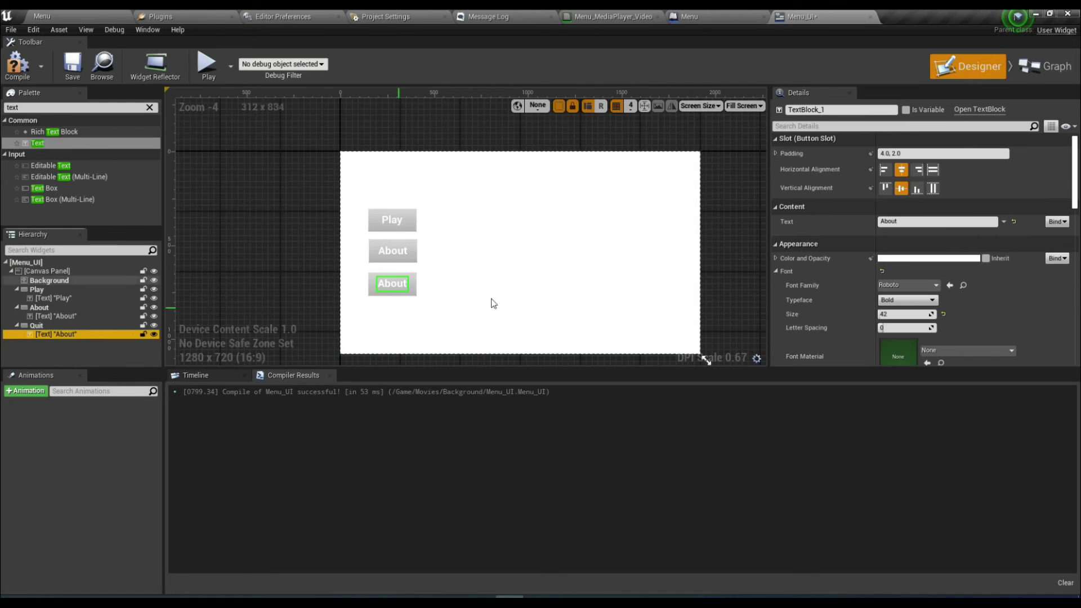
pyautogui.click(928, 221)
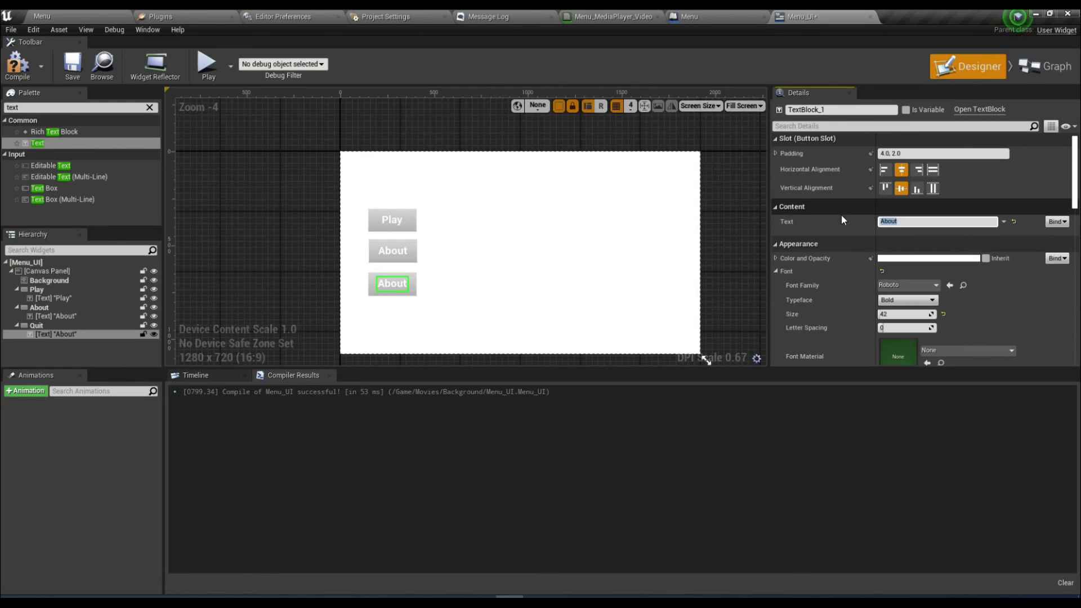
pyautogui.write('Quit')
pyautogui.press('Return')
pyautogui.scroll(2, 420, 252)
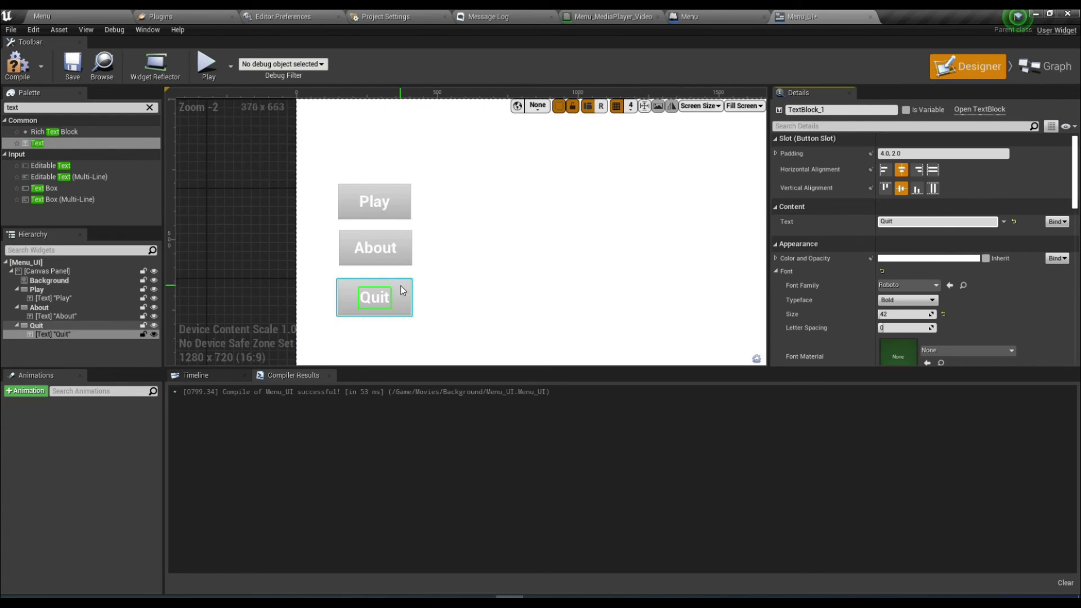
pyautogui.moveTo(402, 285); pyautogui.dragTo(404, 282)
pyautogui.click(409, 242)
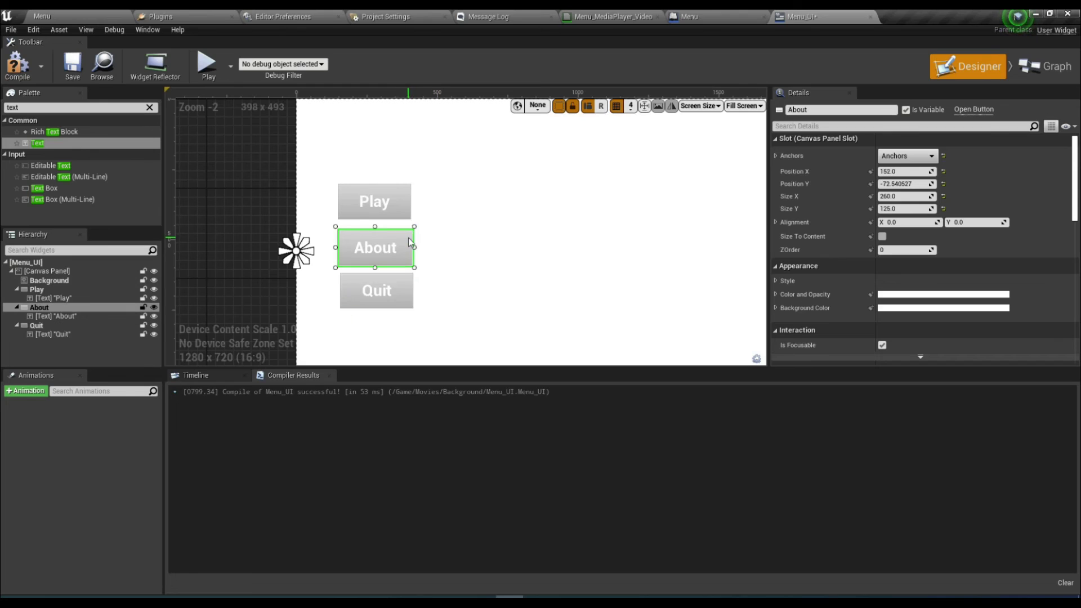
# Set About's Position Y to -72 and Quit's Position Y to 72.
pyautogui.click(913, 185)
pyautogui.write('-72')
pyautogui.press('Return')
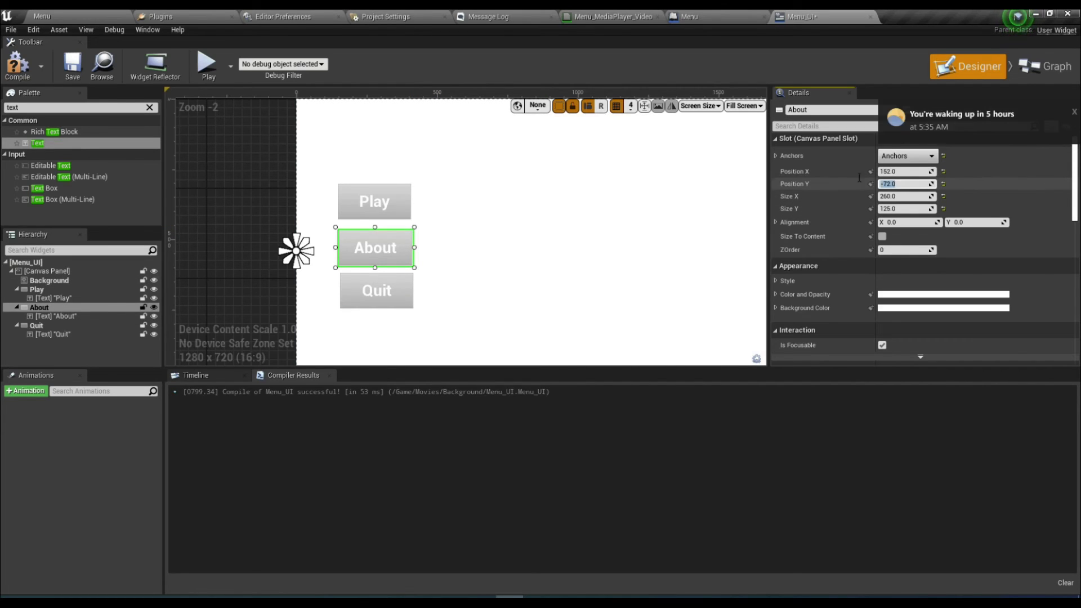
pyautogui.click(45, 325)
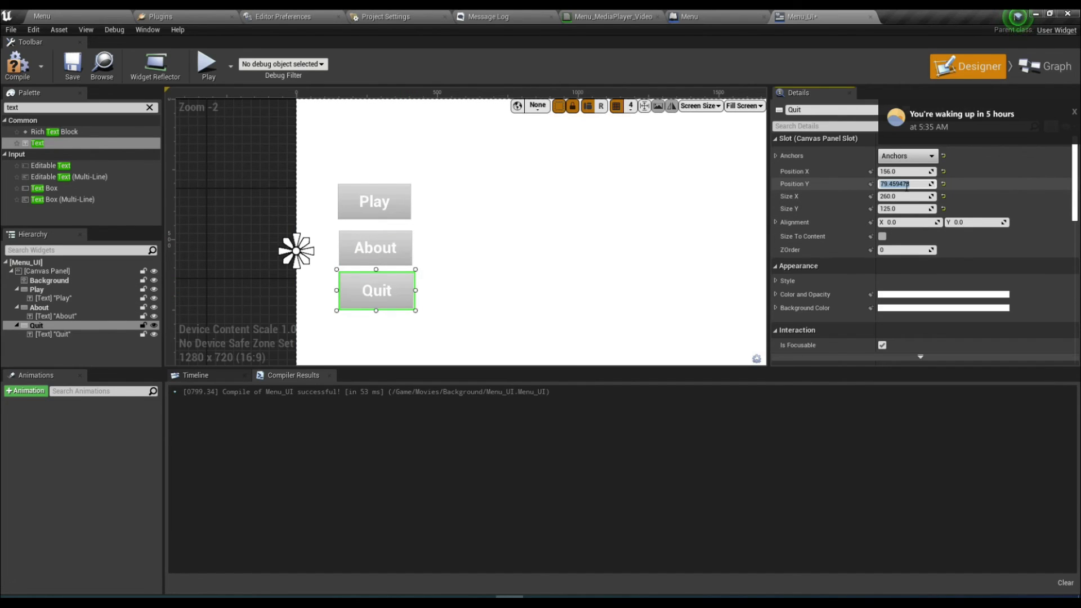
pyautogui.click(906, 187)
pyautogui.write('72')
pyautogui.press('Return')
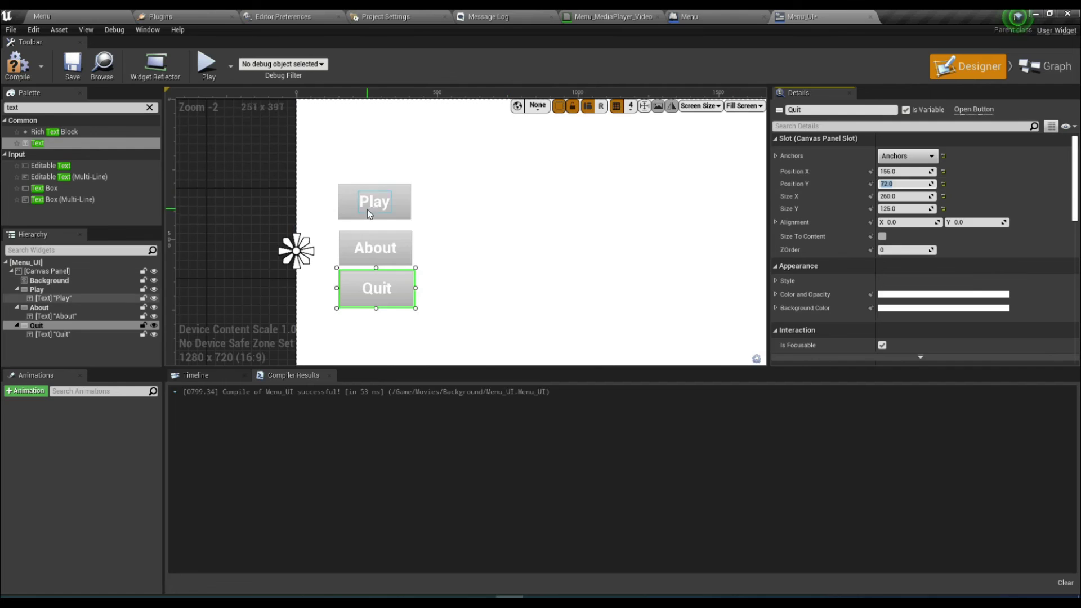
# Compare the Play, About and Quit positions and fine-tune Quit's vertical position.
pyautogui.click(374, 201)
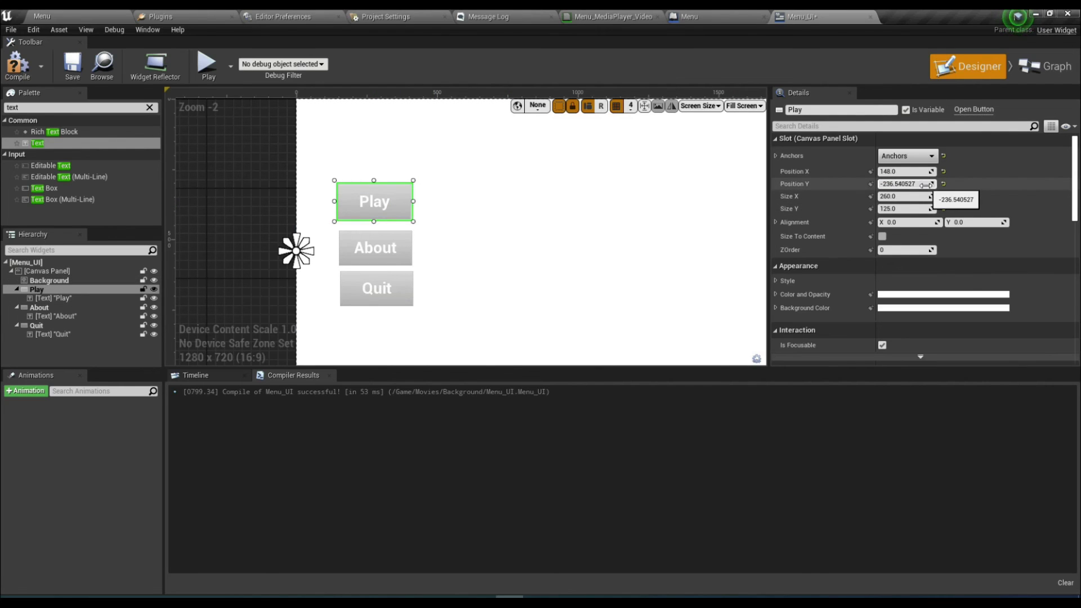
pyautogui.click(408, 250)
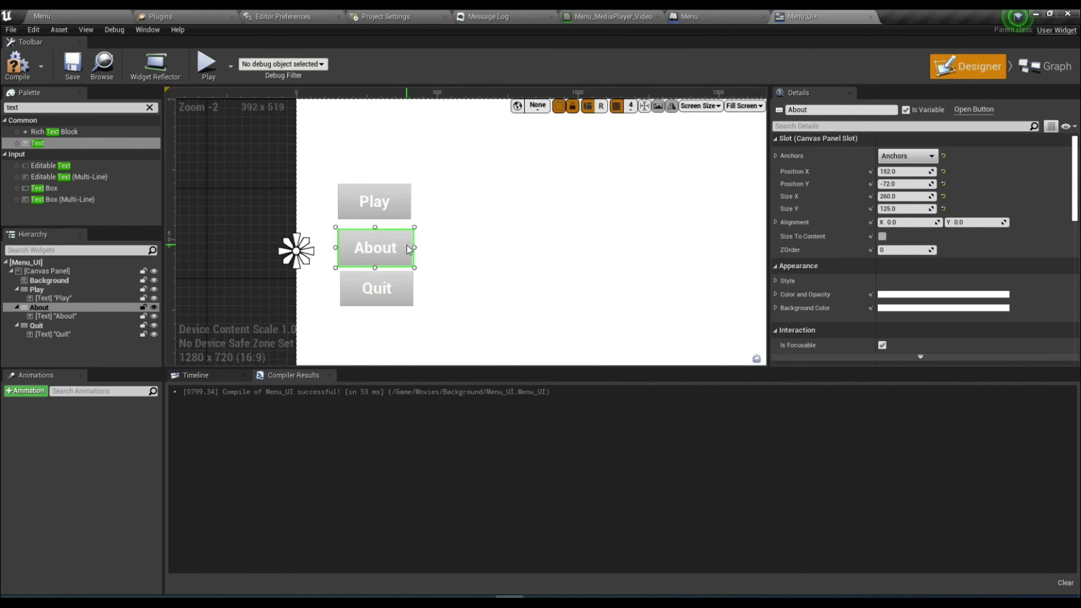
pyautogui.click(410, 289)
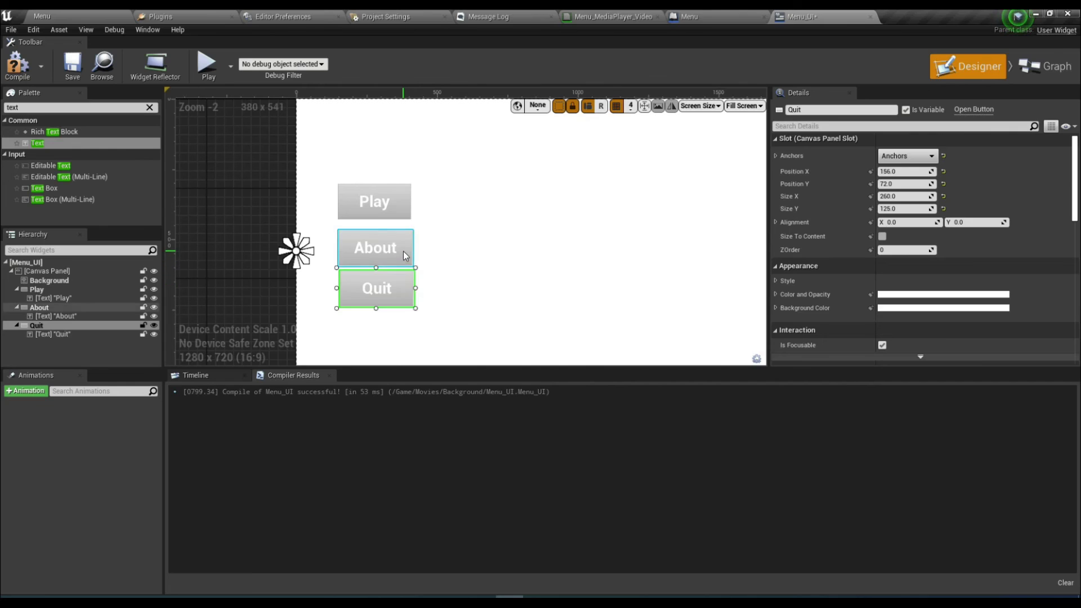
pyautogui.click(407, 256)
pyautogui.click(412, 283)
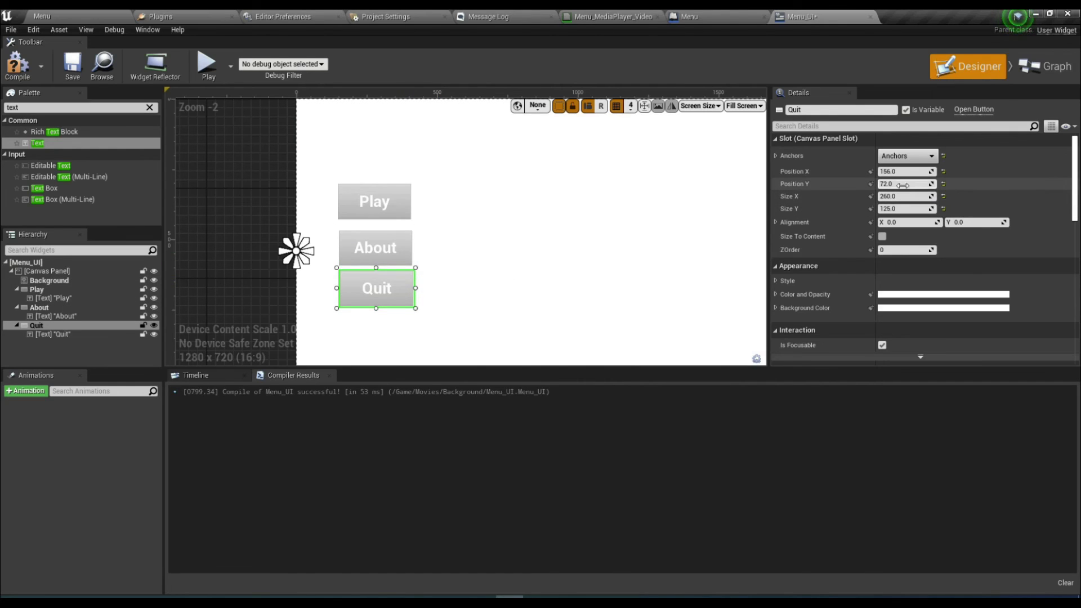
pyautogui.moveTo(906, 183); pyautogui.dragTo(906, 183)
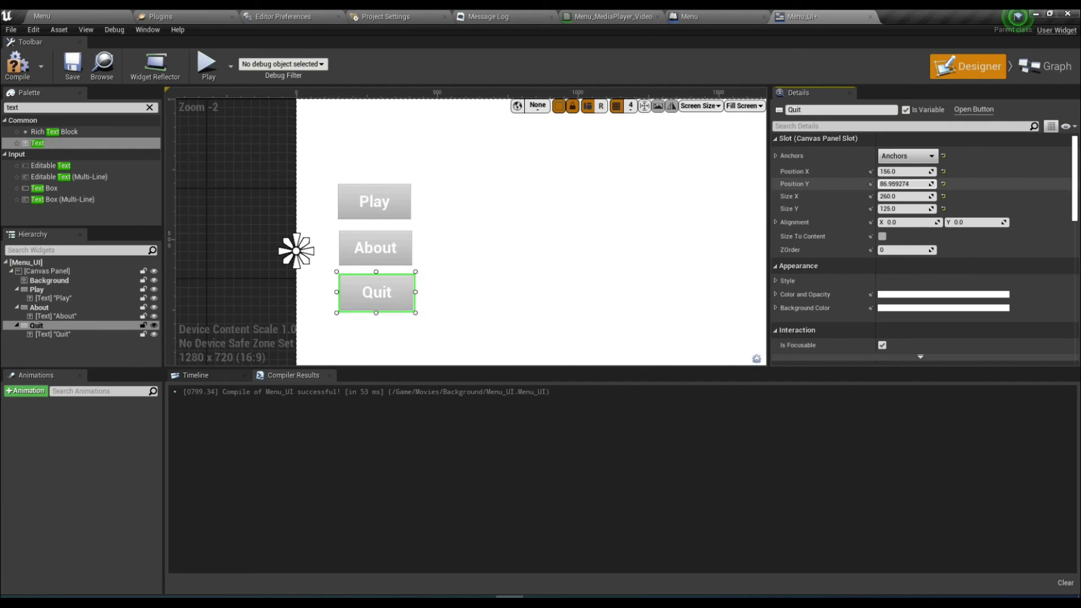
pyautogui.click(492, 282)
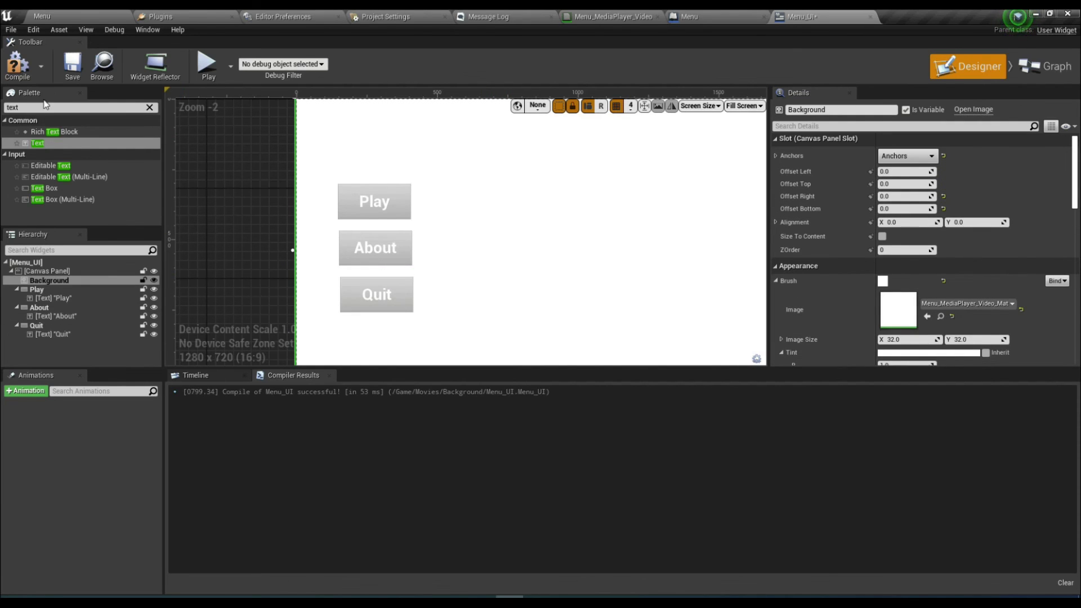
# Compile and save Menu_UI, then return to the Menu level.
pyautogui.click(18, 64)
pyautogui.click(73, 63)
pyautogui.scroll(-2, 470, 236)
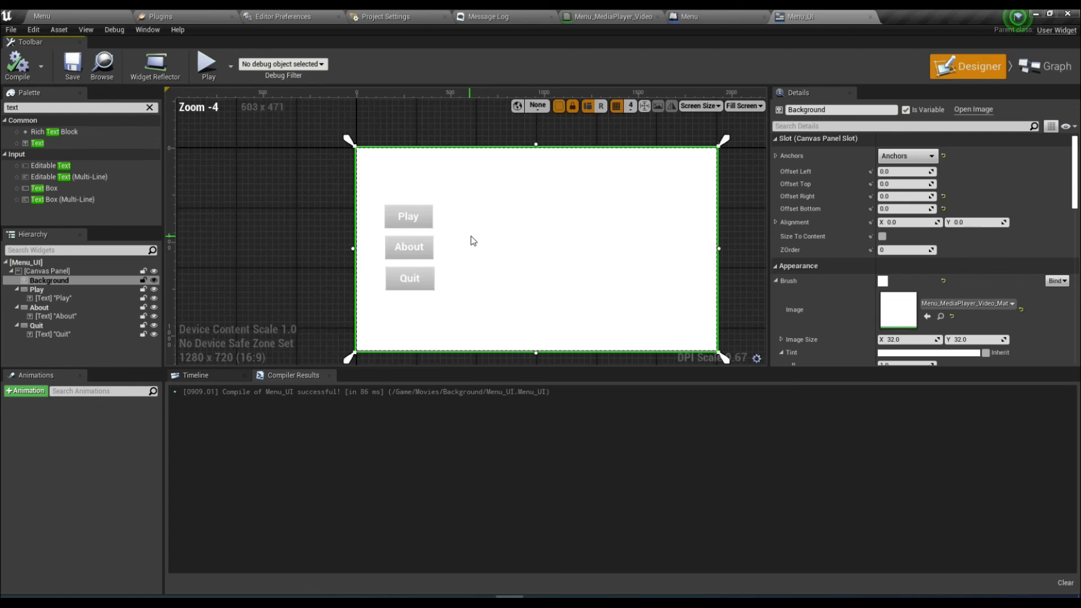
pyautogui.click(71, 15)
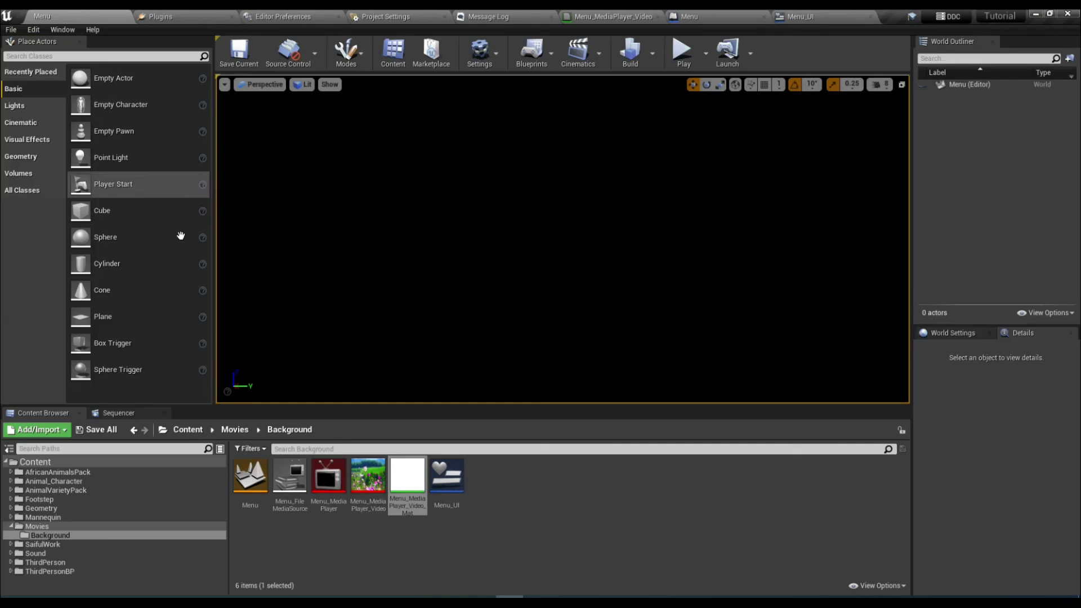
# Open the Sound/Background folder and select Background_1_Cue.
pyautogui.click(133, 429)
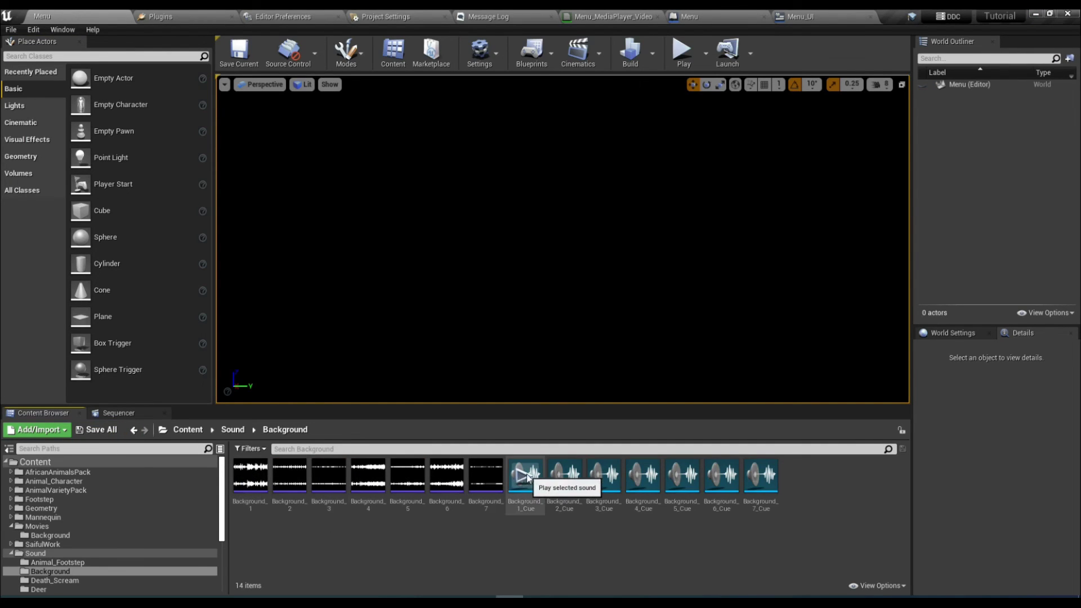
pyautogui.click(524, 503)
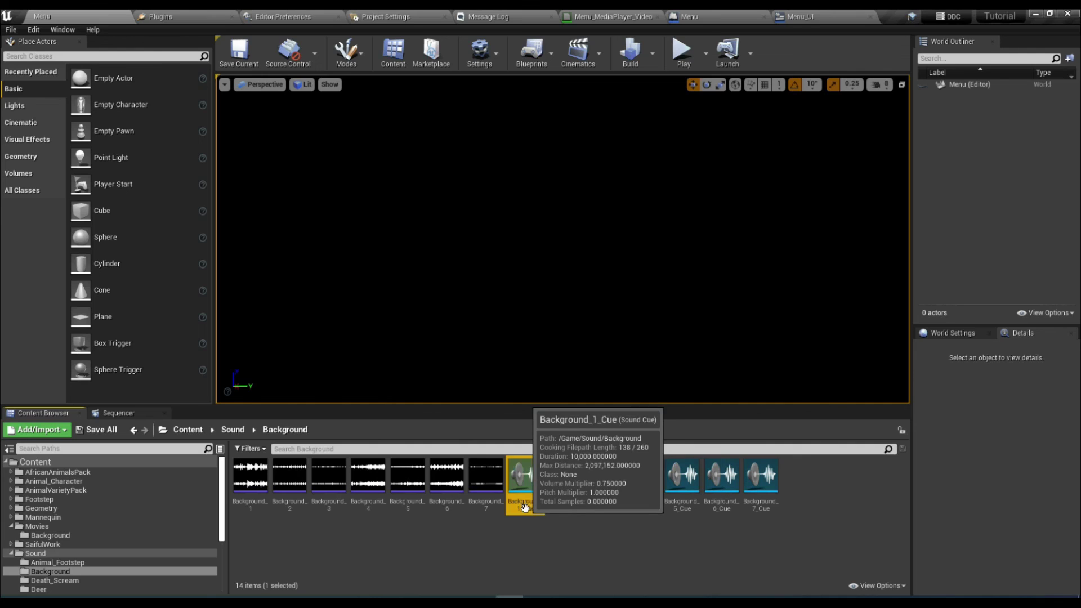
pyautogui.click(540, 56)
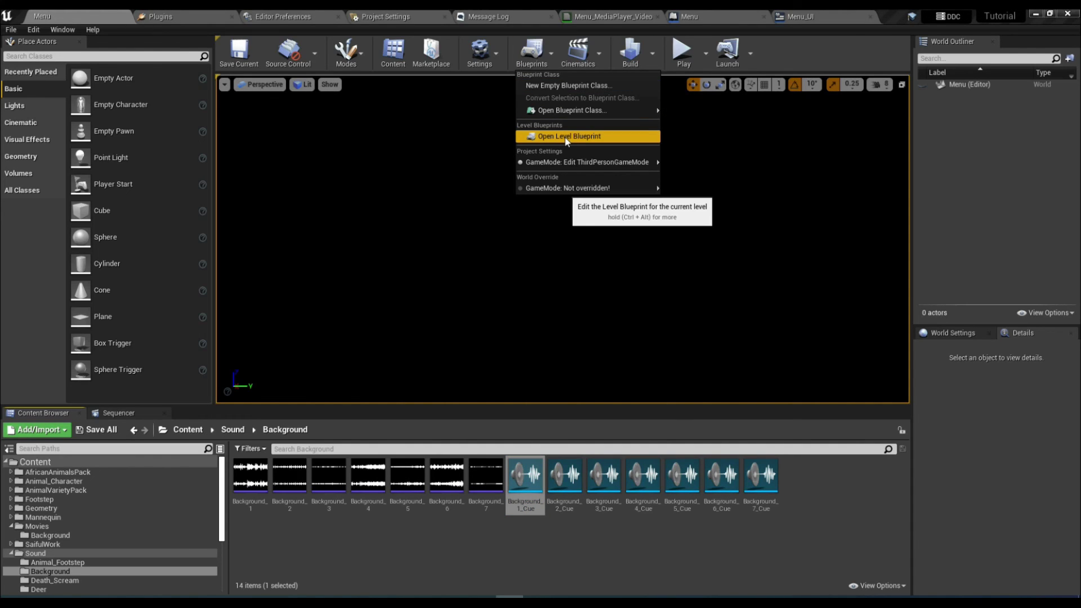
# In the level blueprint, chain a Play Sound 2D node with Background_1_Cue after SET, then compile and save.
pyautogui.click(566, 137)
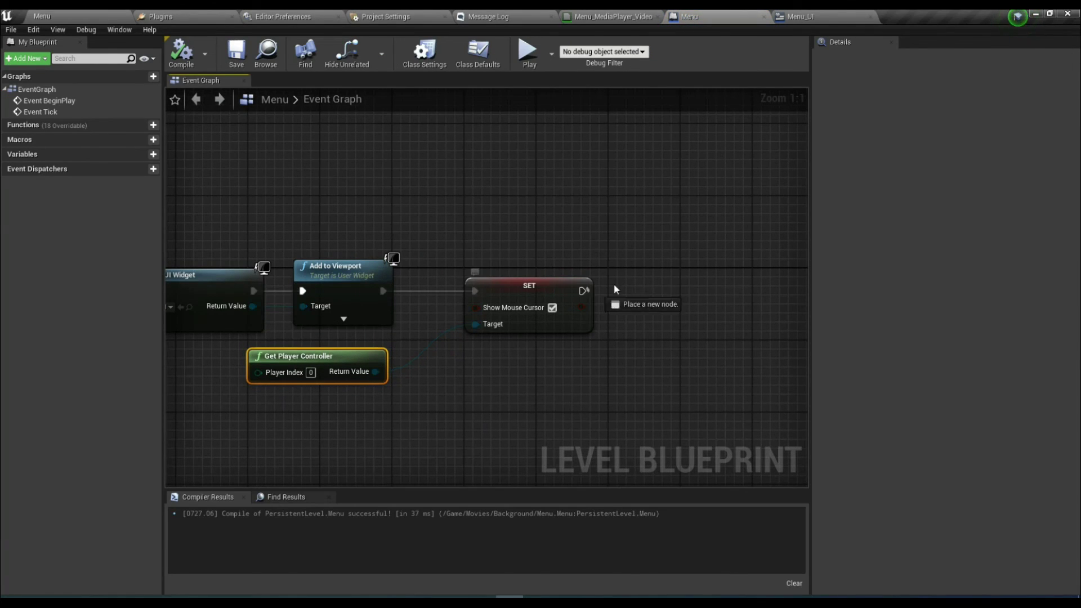
pyautogui.moveTo(614, 285); pyautogui.dragTo(679, 275)
pyautogui.write('play so')
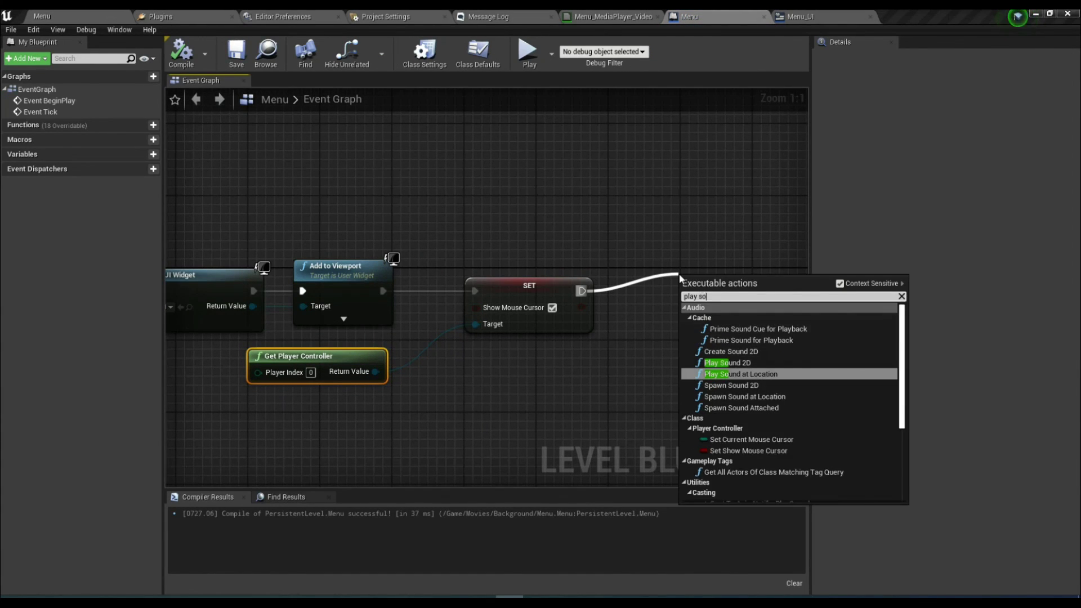
pyautogui.write('und')
pyautogui.press('Up')
pyautogui.press('Return')
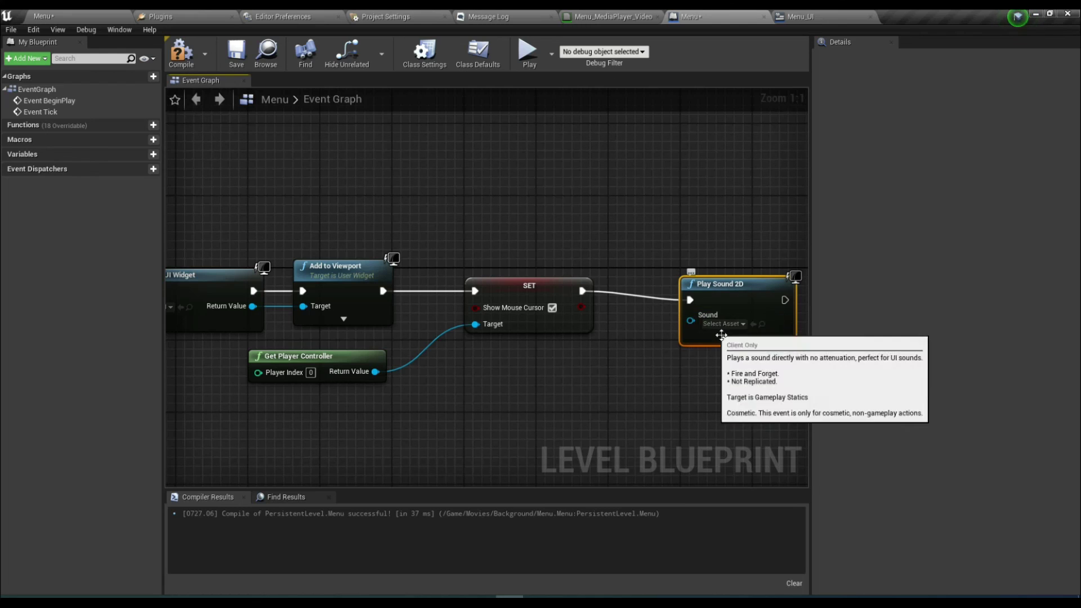
pyautogui.click(723, 324)
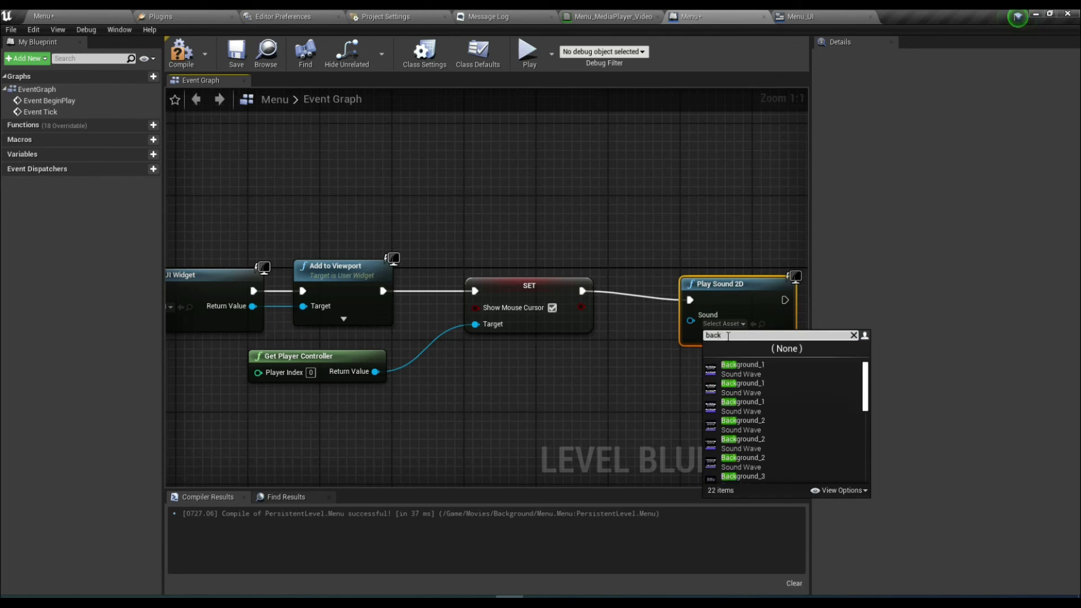
pyautogui.scroll(-3, 775, 424)
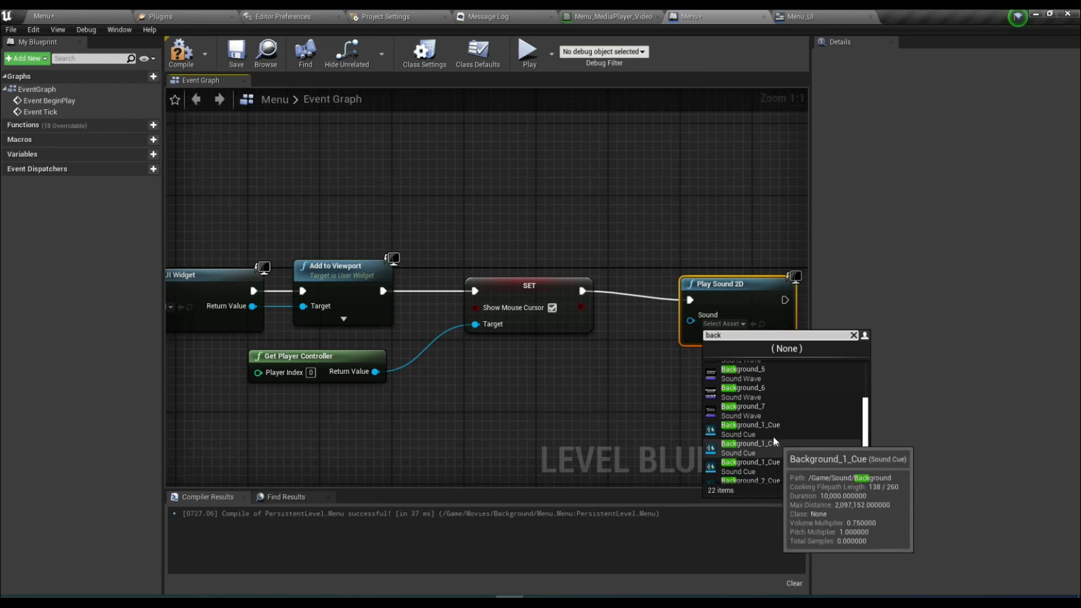
pyautogui.click(774, 441)
pyautogui.press('F7')
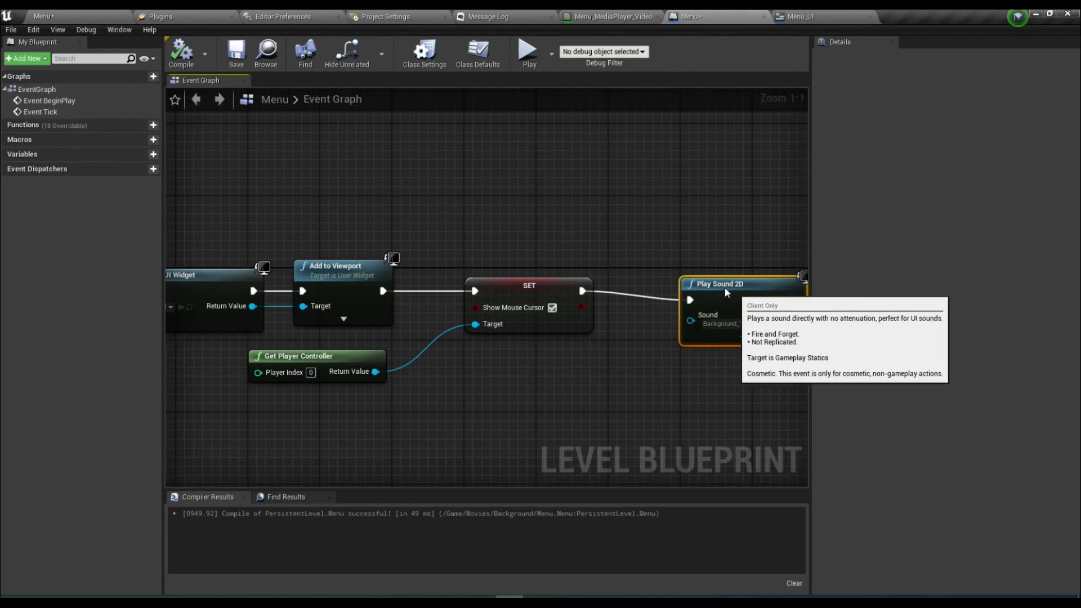
pyautogui.click(235, 51)
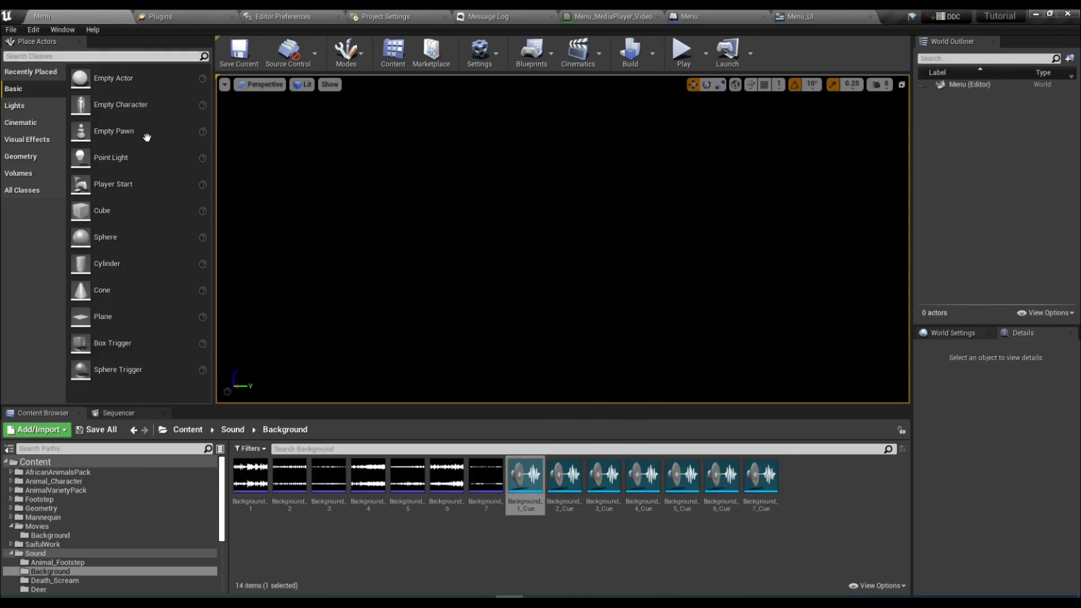
pyautogui.click(685, 55)
pyautogui.press('F11')
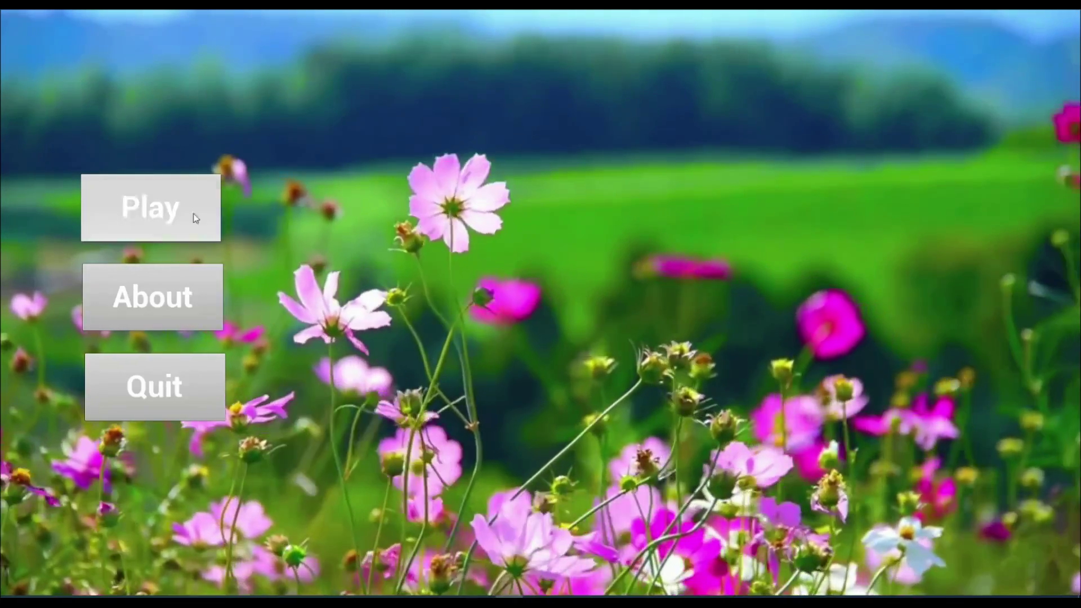
pyautogui.press('Escape')
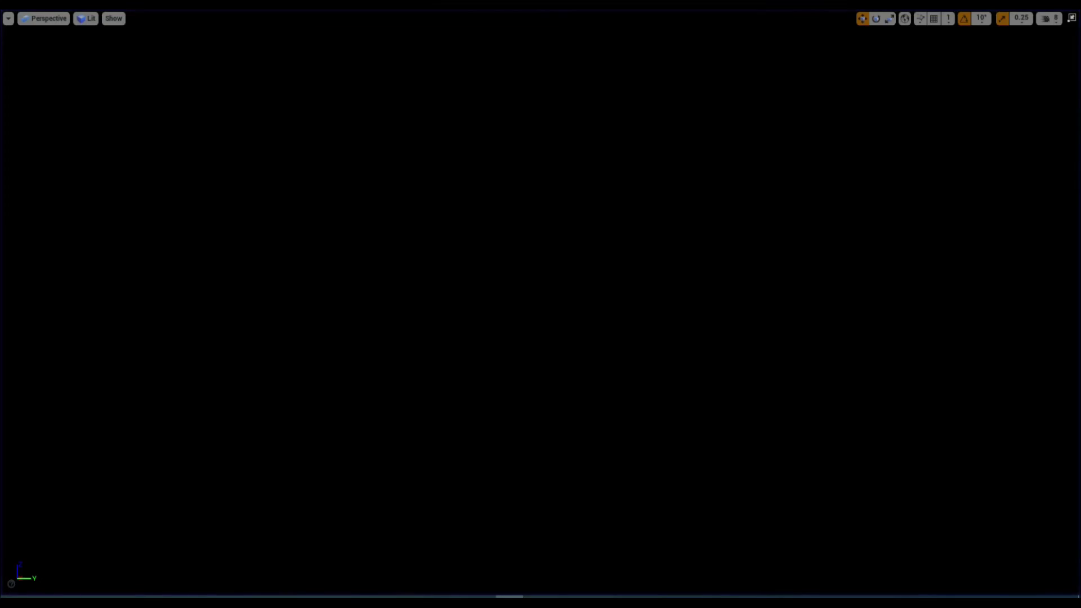